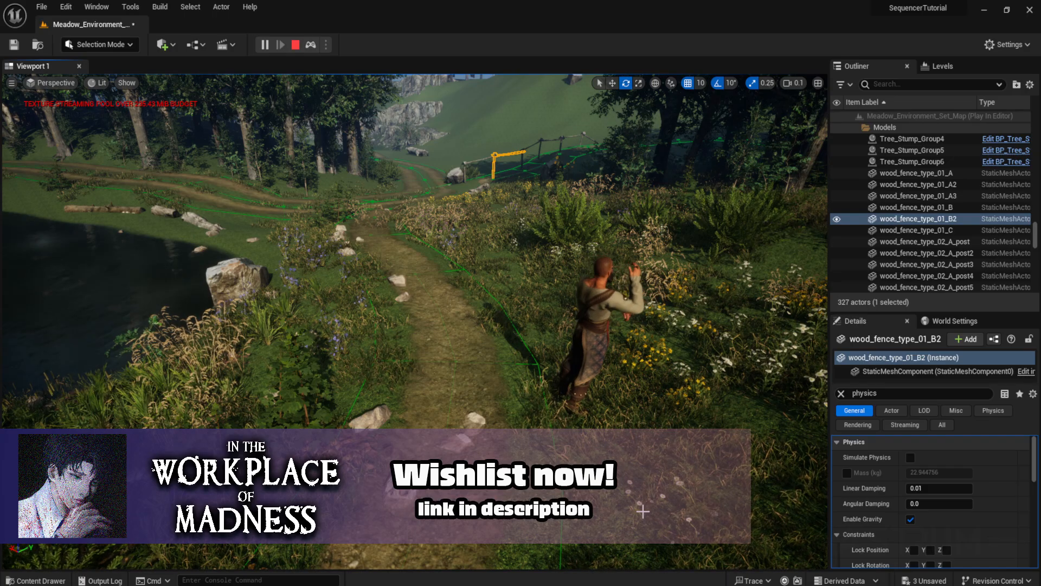
- Stop the play-in-editor session and return to the editor viewport
left_click(296, 45)
right_click_drag(522, 331, 646, 247)
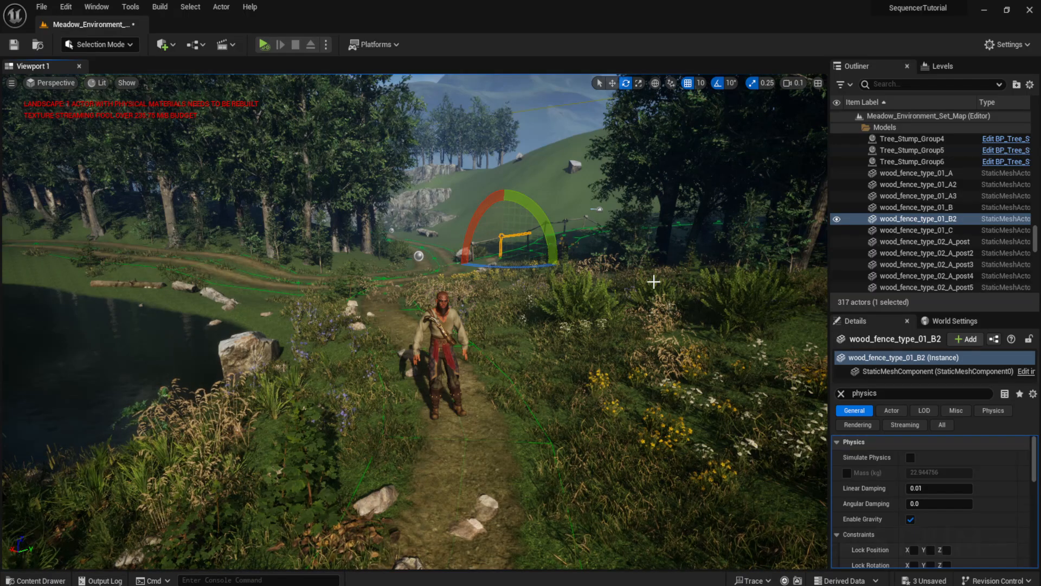
- Examine the character standing on the path from different angles in the viewport
right_click_drag(366, 377, 378, 394)
key("w")
right_click_drag(399, 314, 381, 314)
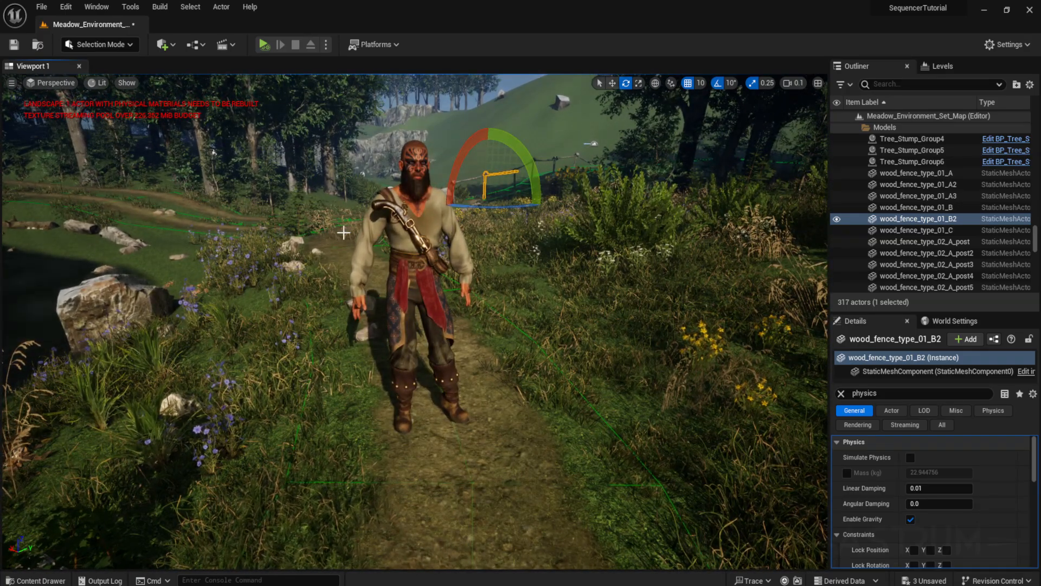
key("w")
right_click_drag(532, 284, 596, 309)
key("d")
key("w")
key("s")
key("w")
key("s")
right_click_drag(635, 338, 637, 334)
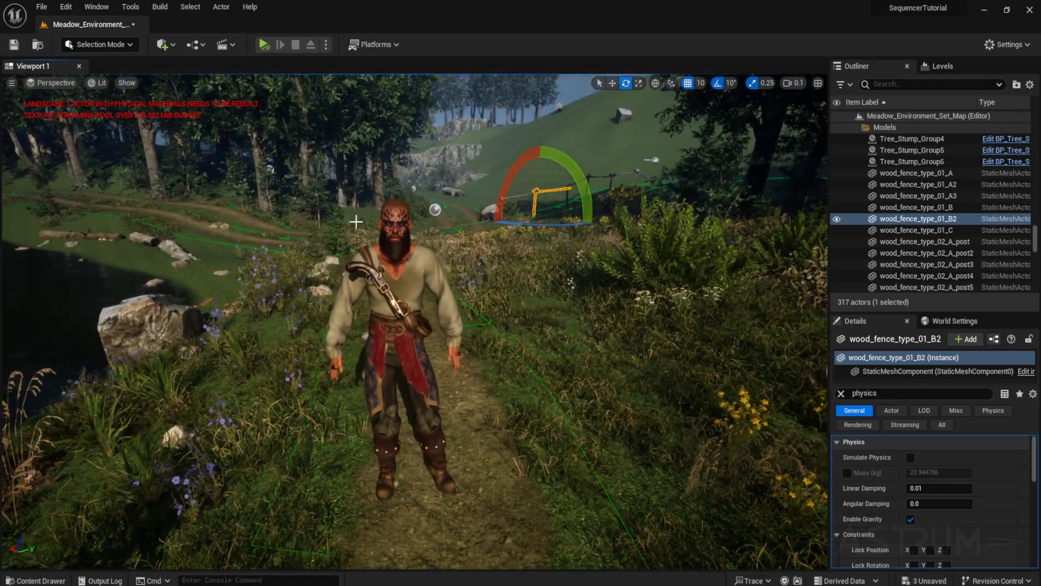
key("s")
right_click_drag(356, 222, 339, 223)
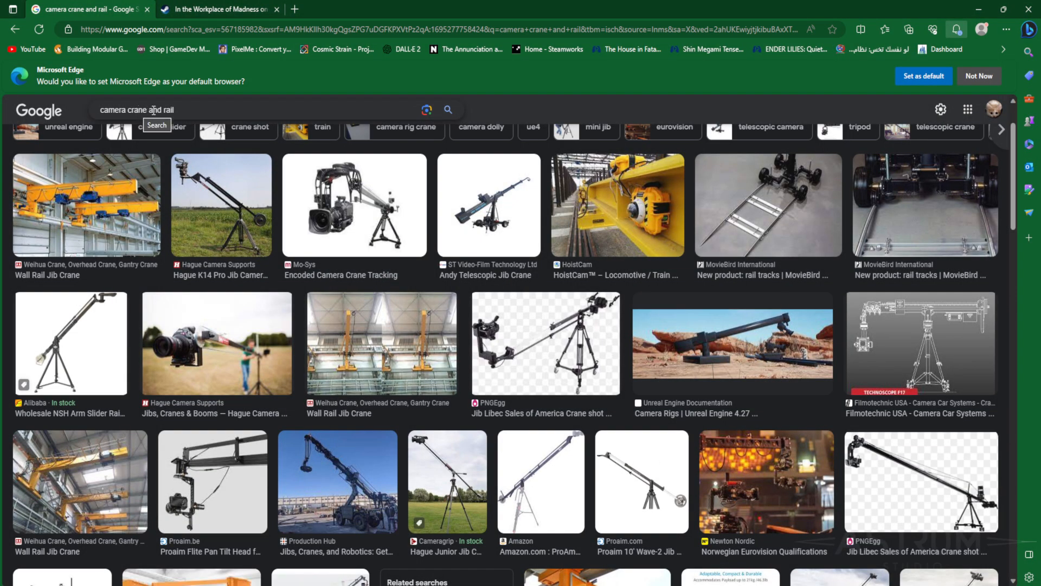
- Open a jib camera crane reference image and change the image search to camera rail
left_click(193, 200)
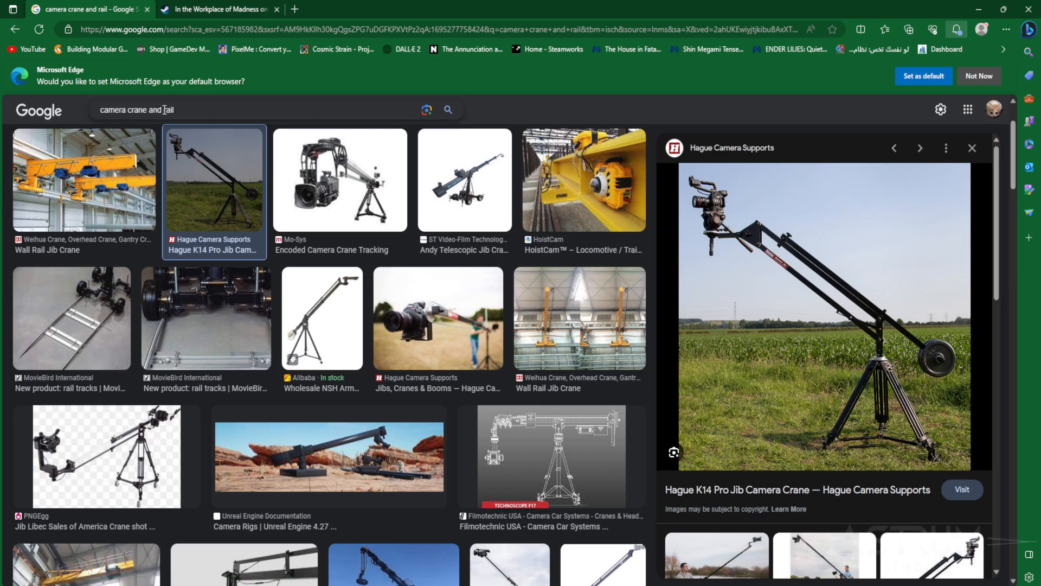
left_click_drag(162, 110, 134, 108)
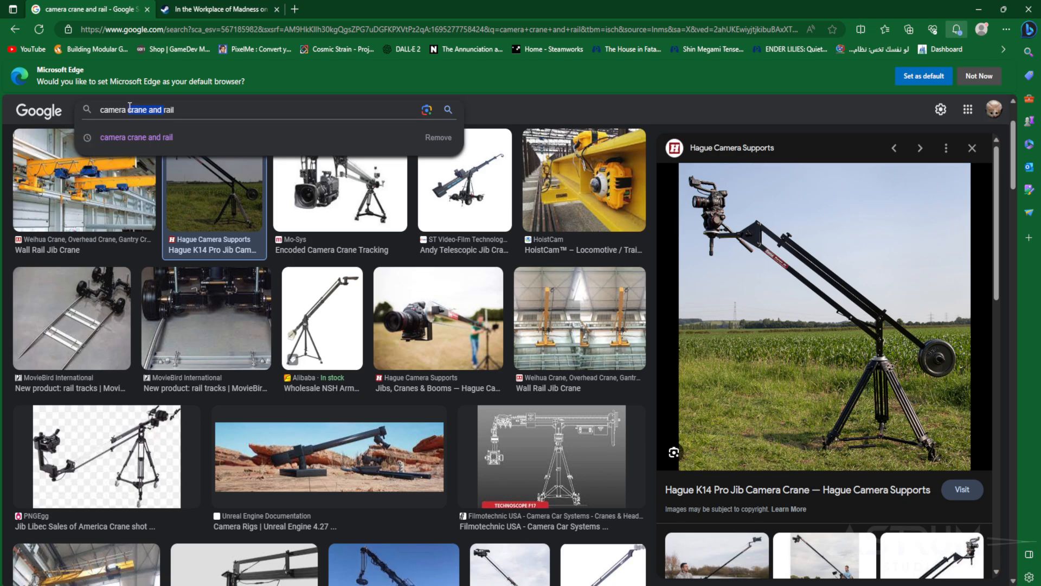
key("BackSpace")
key("Return")
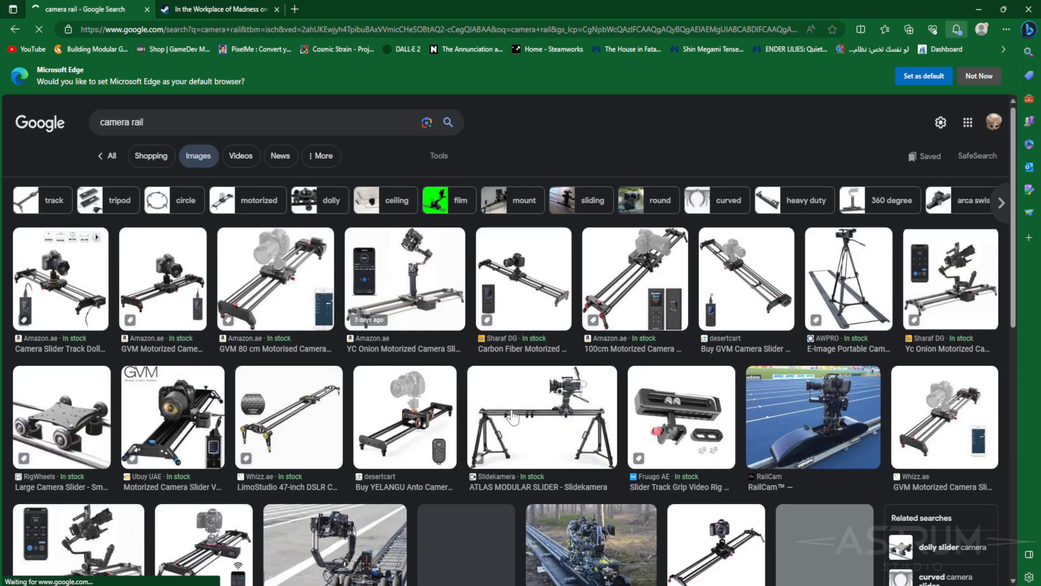
- Browse the camera rail reference images and preview a slider, then leave the browser
left_click(289, 409)
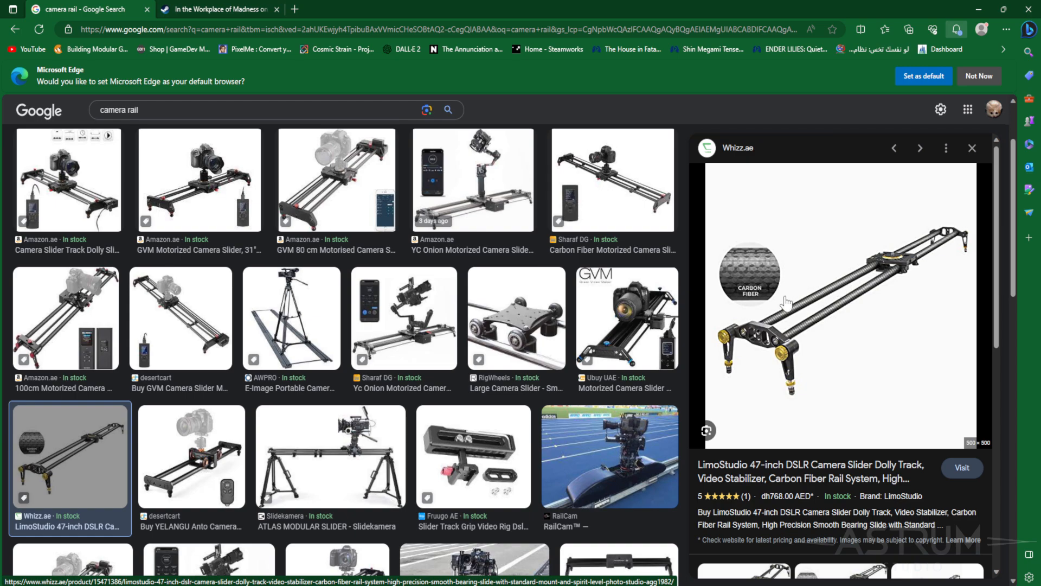
scroll(530, 432, "down", 6)
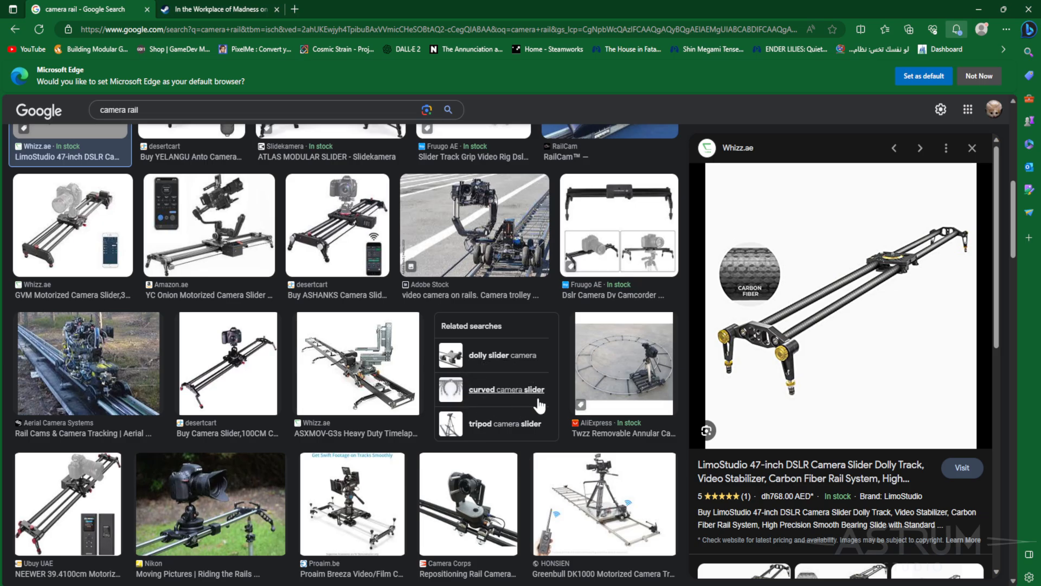
scroll(612, 442, "down", 1)
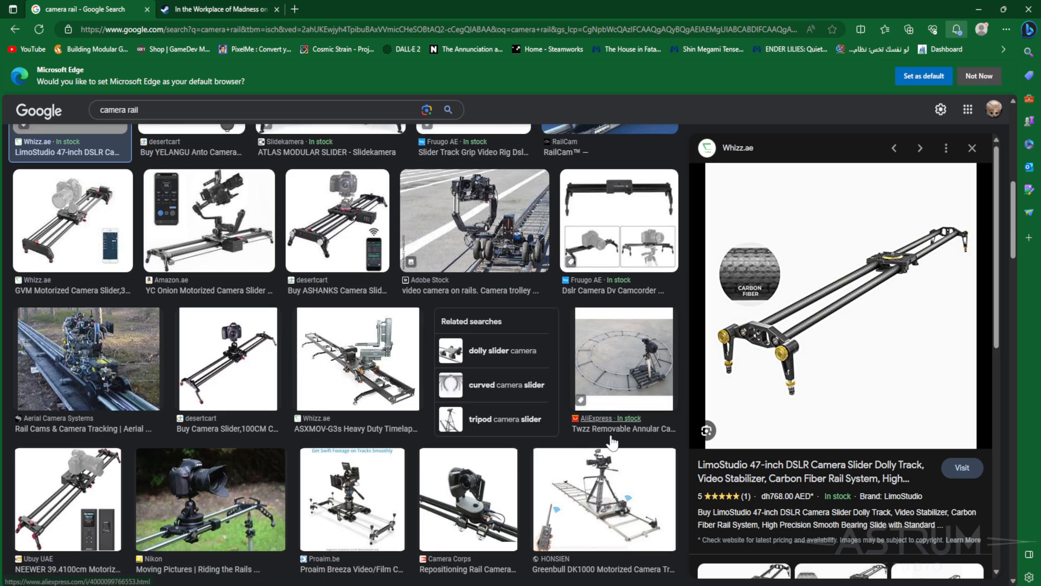
scroll(611, 442, "down", 7)
scroll(562, 428, "up", 9)
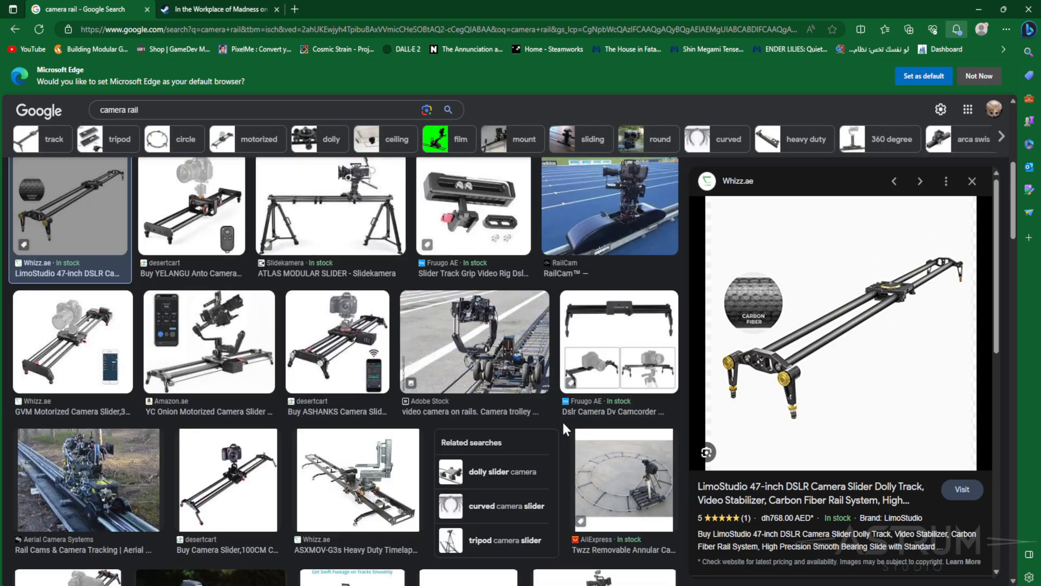
scroll(562, 429, "up", 6)
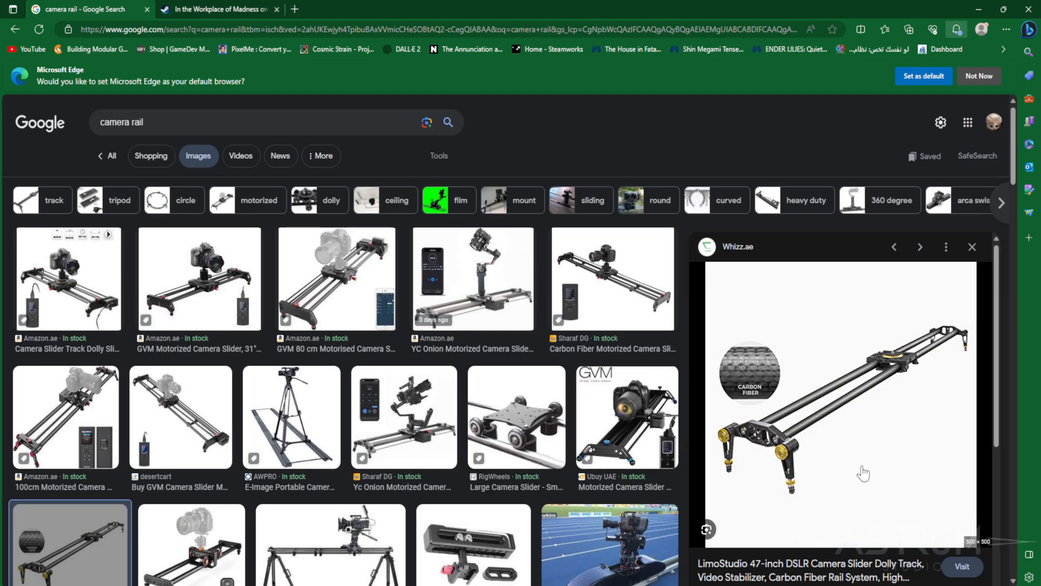
left_click(1019, 7)
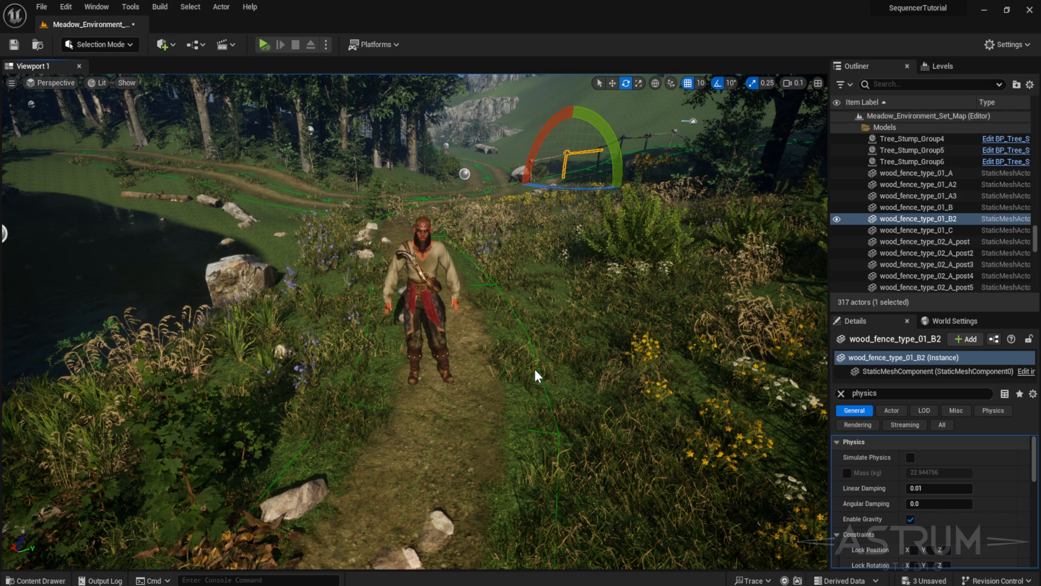
- Open the Place Actors panel from the cinematic placement options
left_click(161, 46)
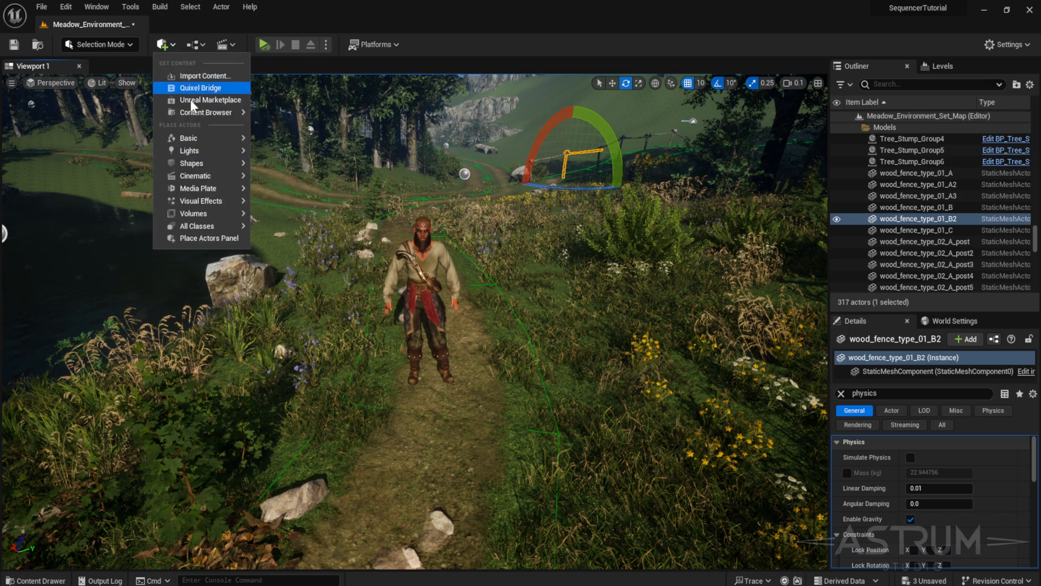
mouse_move(211, 181)
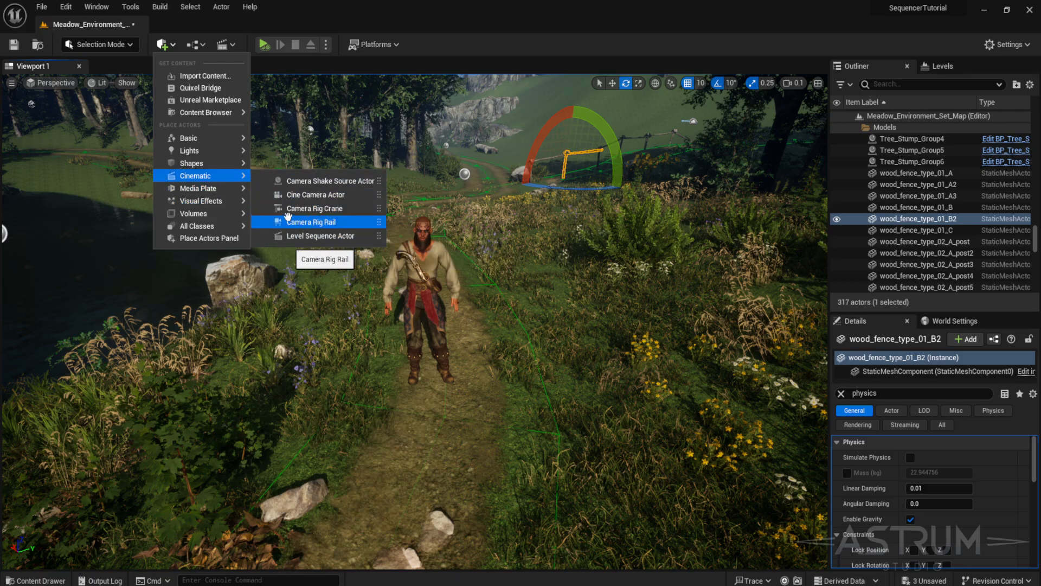
left_click(205, 238)
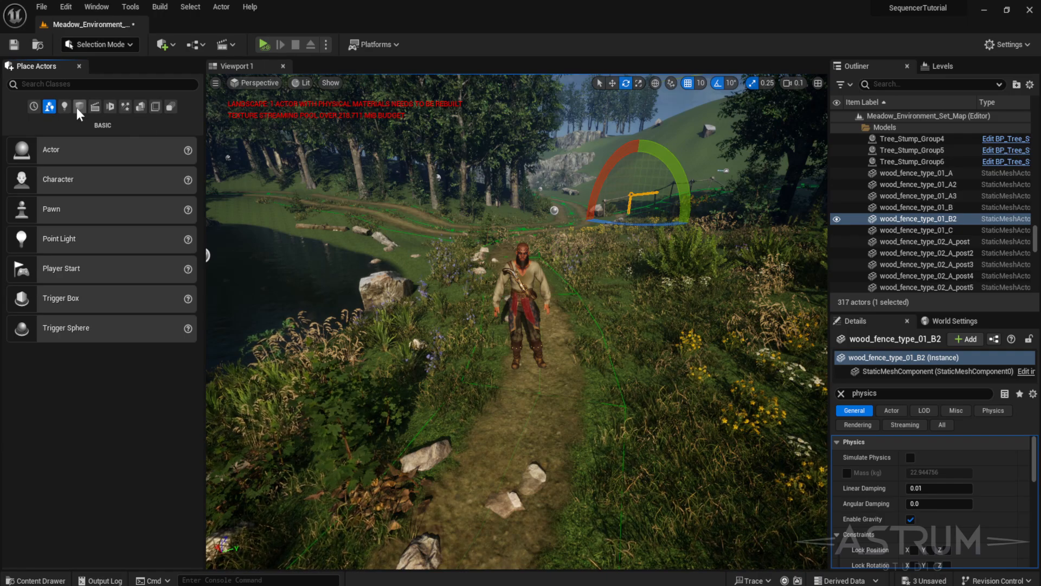
- Search the actor classes for camera and place a Camera Rig Crane in the level
left_click(107, 84)
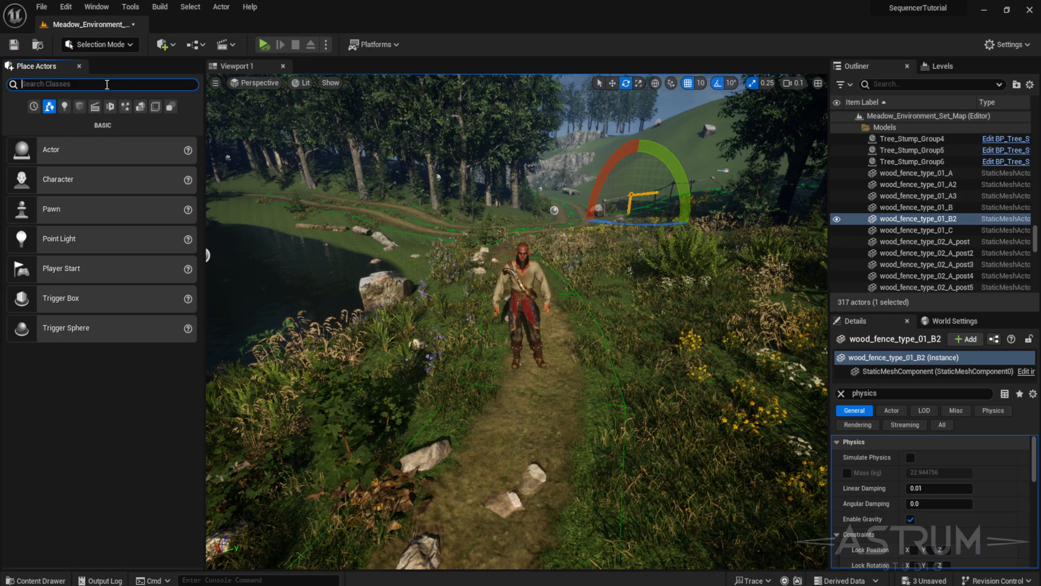
type("camera")
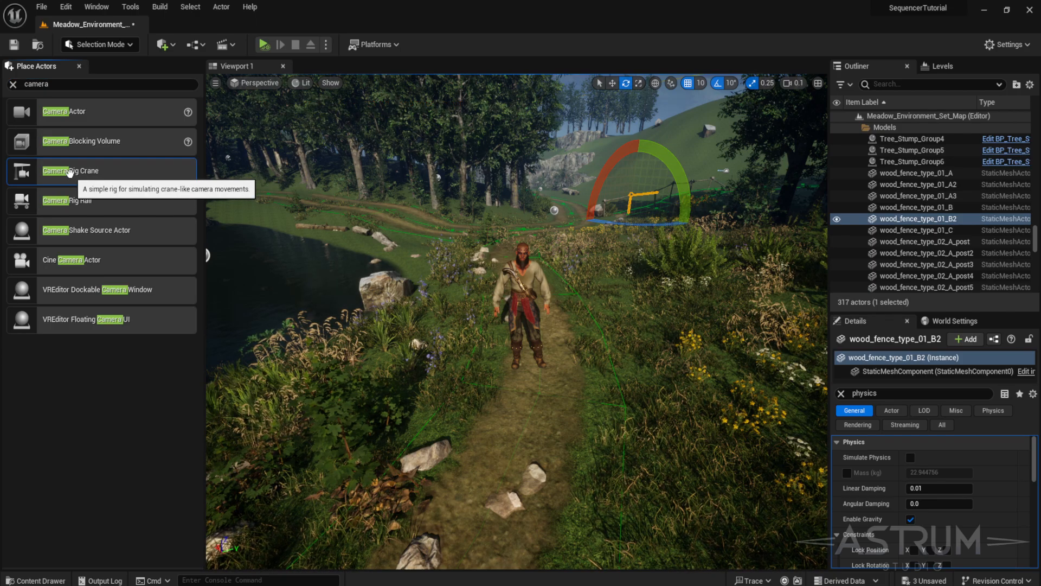
left_click_drag(70, 172, 647, 495)
scroll(560, 328, "down", 12)
scroll(533, 343, "down", 2)
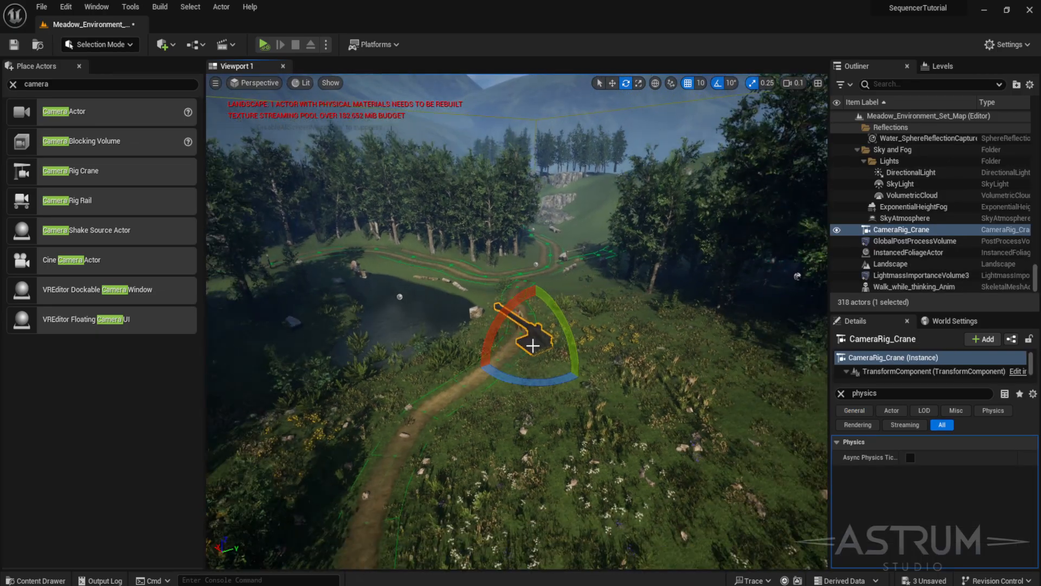
- Move the Camera Rig Crane onto the meadow slope, drop it to the ground and close the Place Actors panel
scroll(455, 321, "down", 4)
scroll(527, 355, "up", 3)
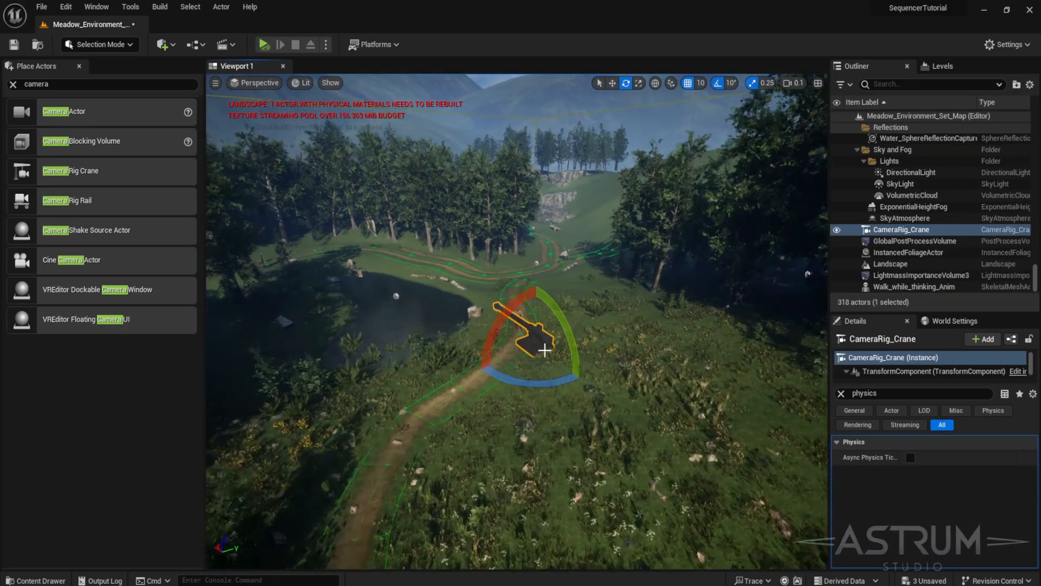
scroll(515, 343, "down", 2)
right_click_drag(513, 342, 461, 344)
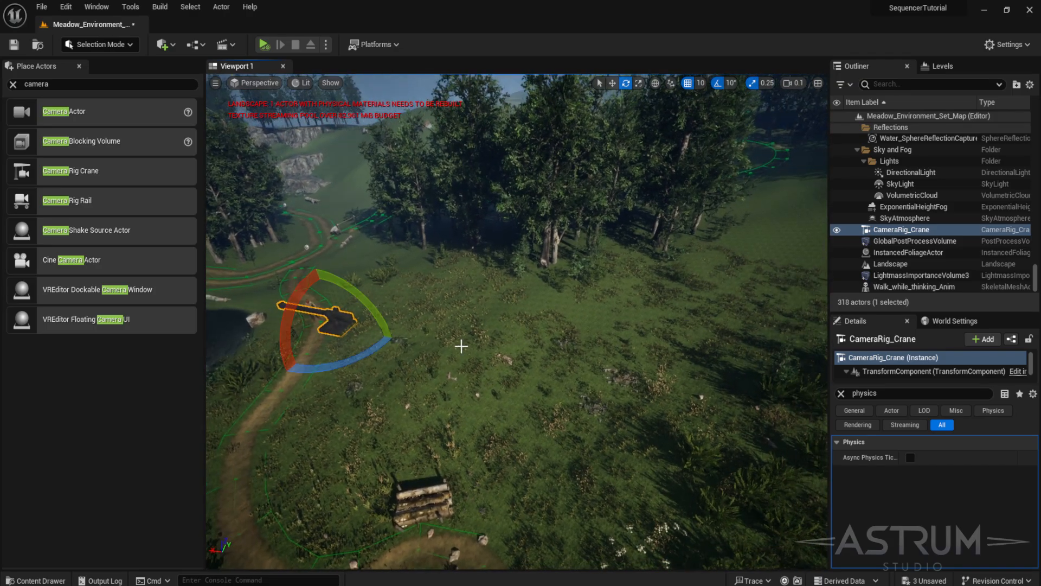
key("w")
left_click_drag(331, 323, 760, 505)
right_click_drag(654, 465, 759, 468)
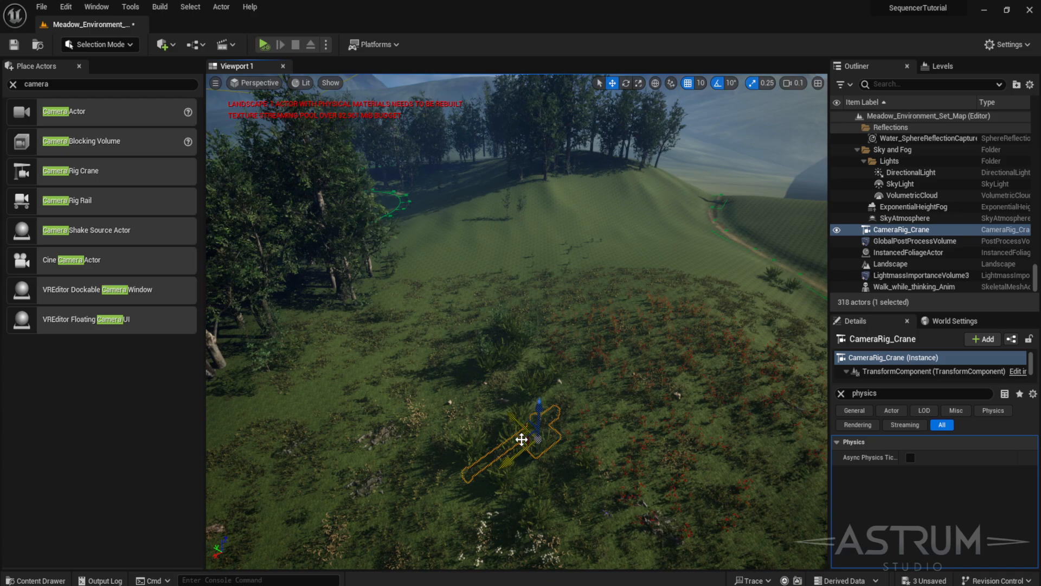
left_click_drag(522, 439, 807, 281)
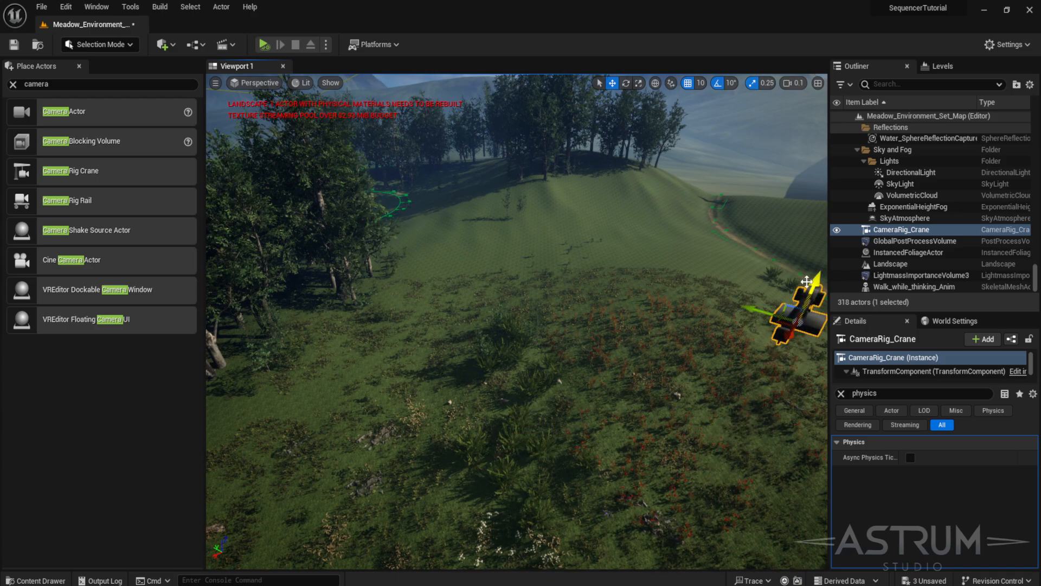
key("End")
key("f")
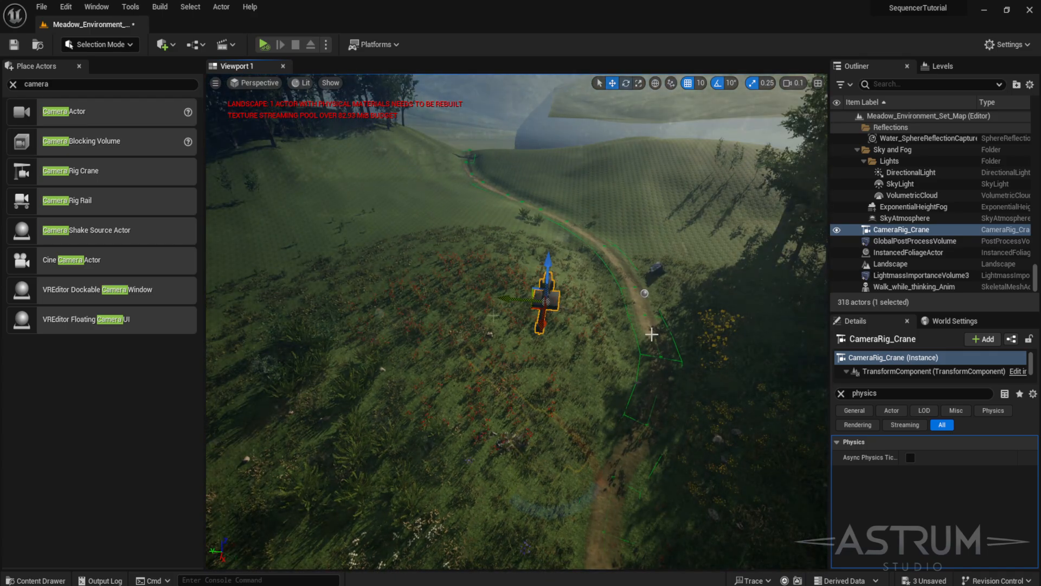
key("e")
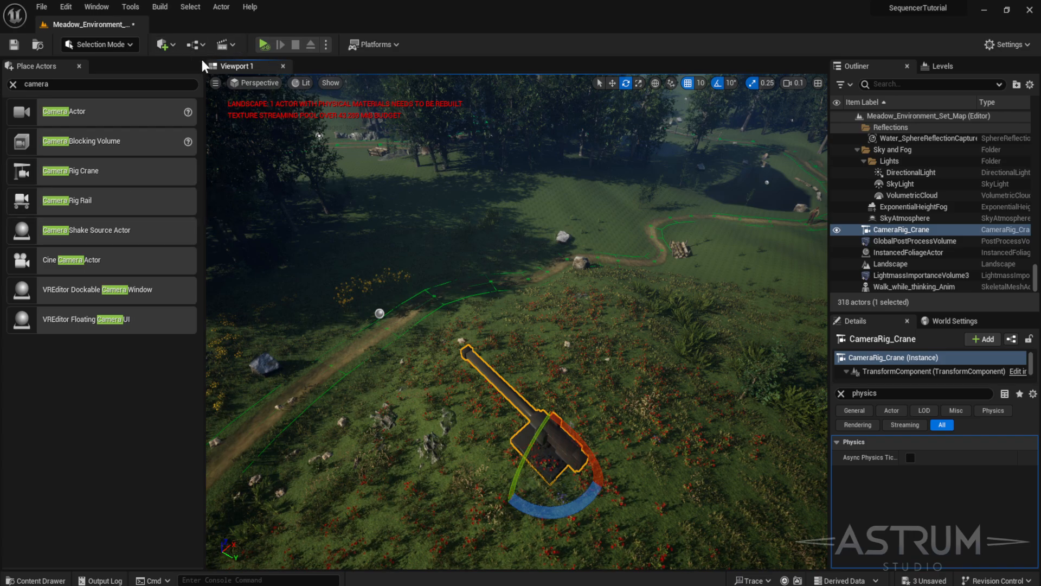
left_click(80, 66)
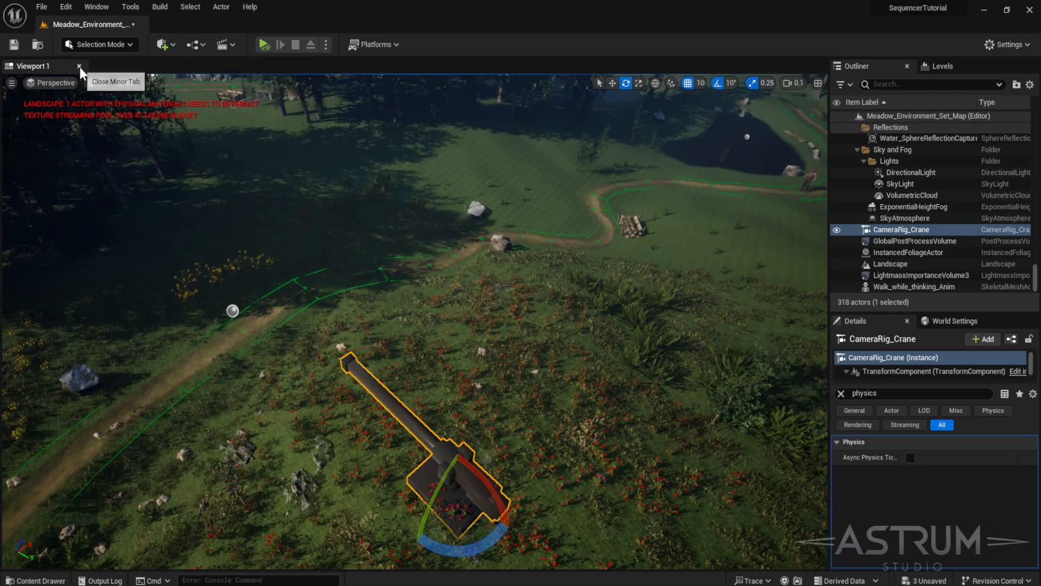
- Add a level sequence named MeadowsSequence in the Sequences folder and create a new cine camera as the camera cut
left_click(226, 45)
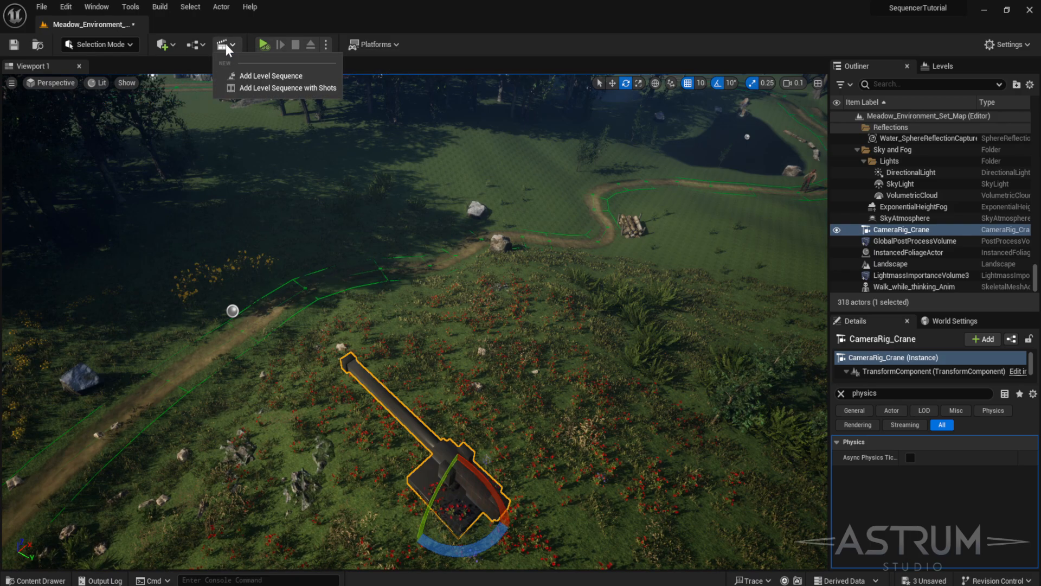
left_click(267, 76)
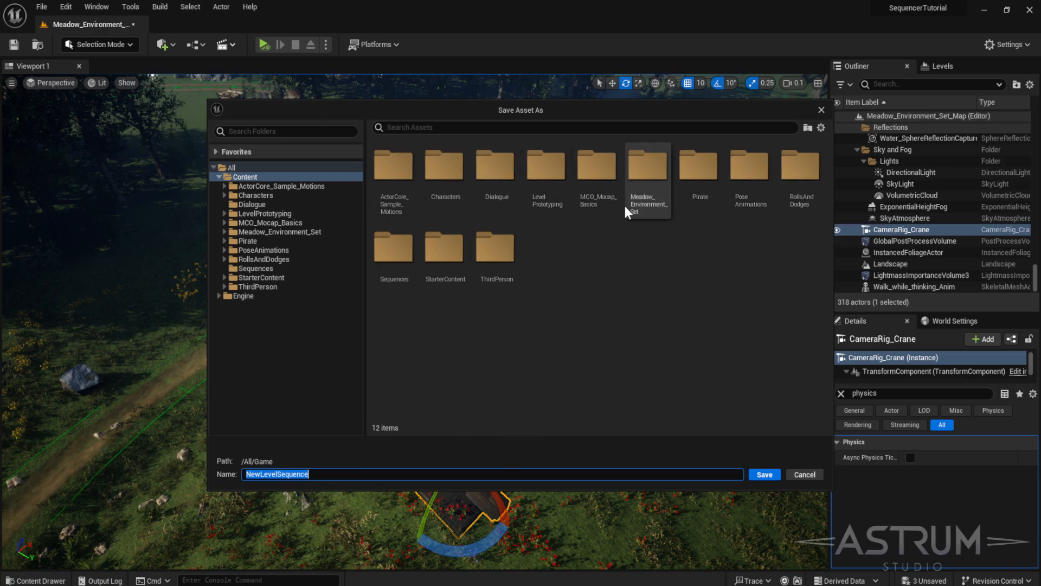
double_click(412, 261)
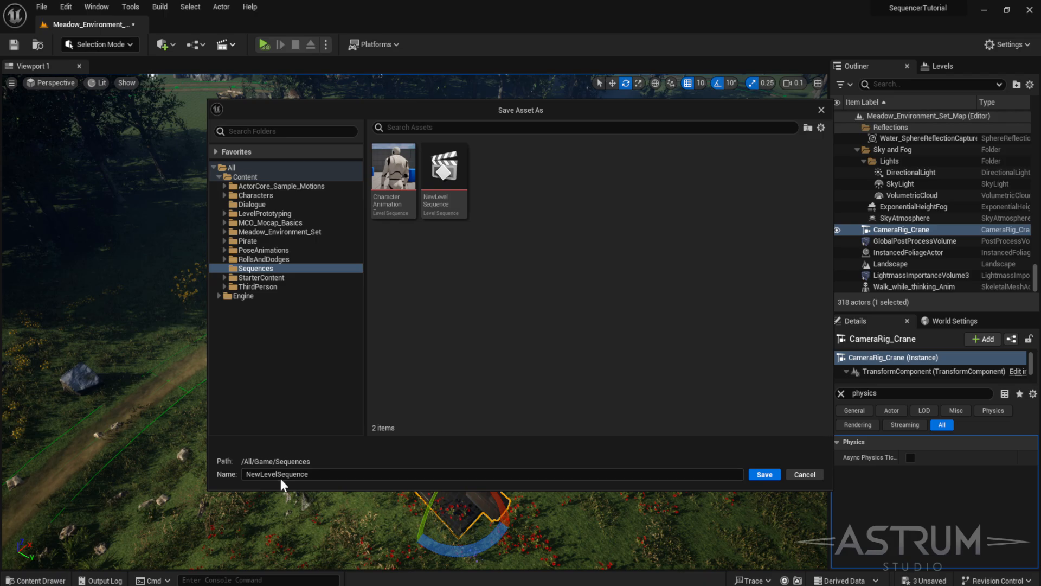
type("Meado")
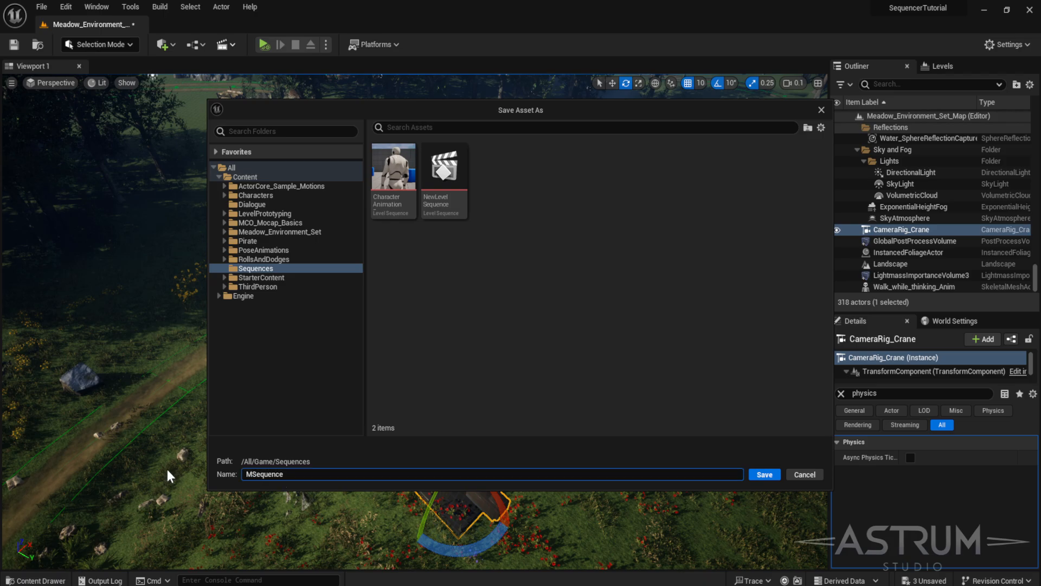
type("ws")
key("Return")
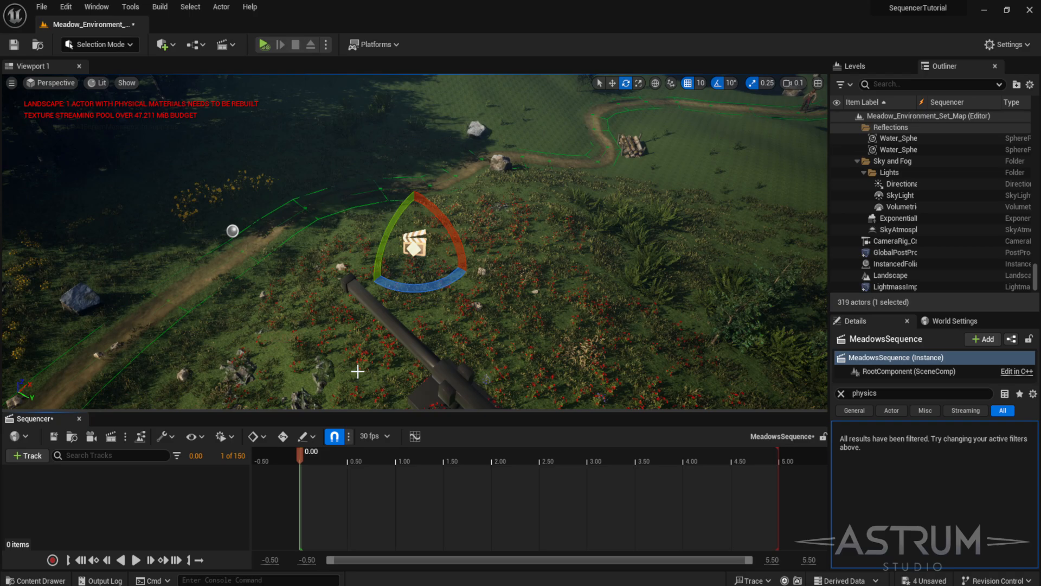
left_click(95, 435)
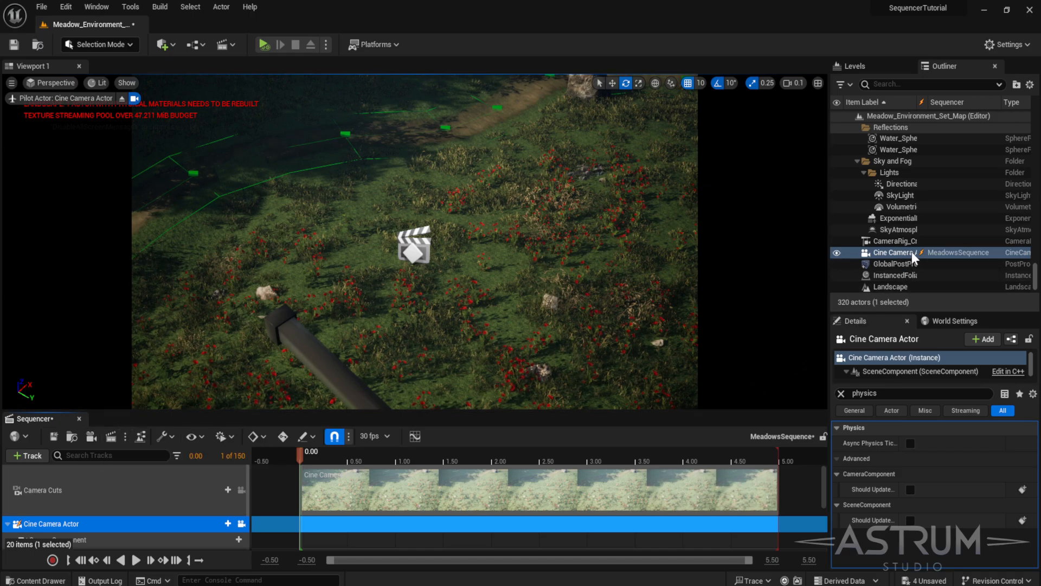
- Select the Camera Rig Crane, clear the details filter and inspect its transform and Crane Controls settings
left_click(893, 242)
left_click(841, 392)
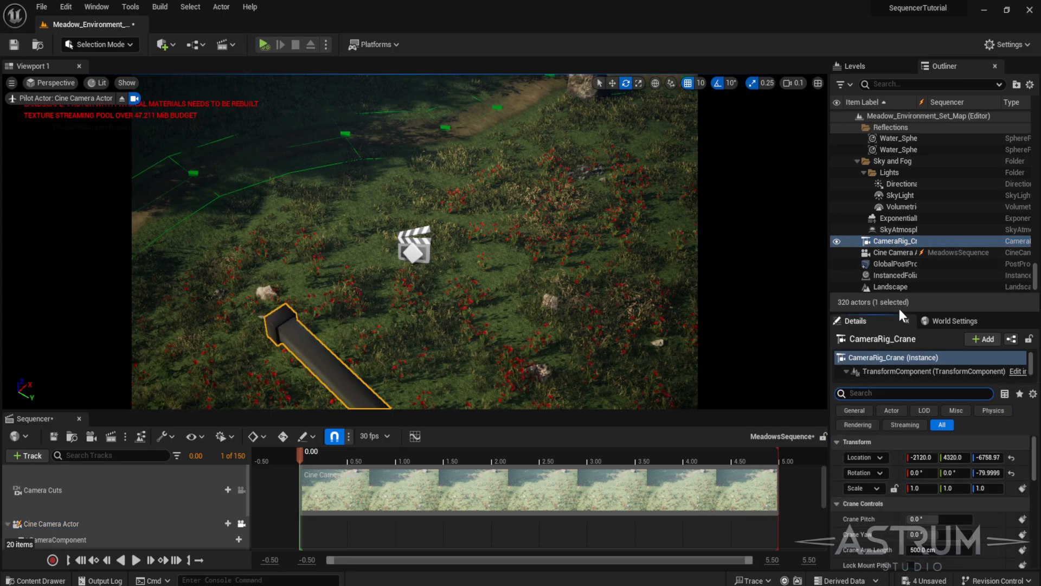
left_click_drag(899, 309, 896, 240)
scroll(878, 541, "down", 3)
scroll(878, 542, "down", 10)
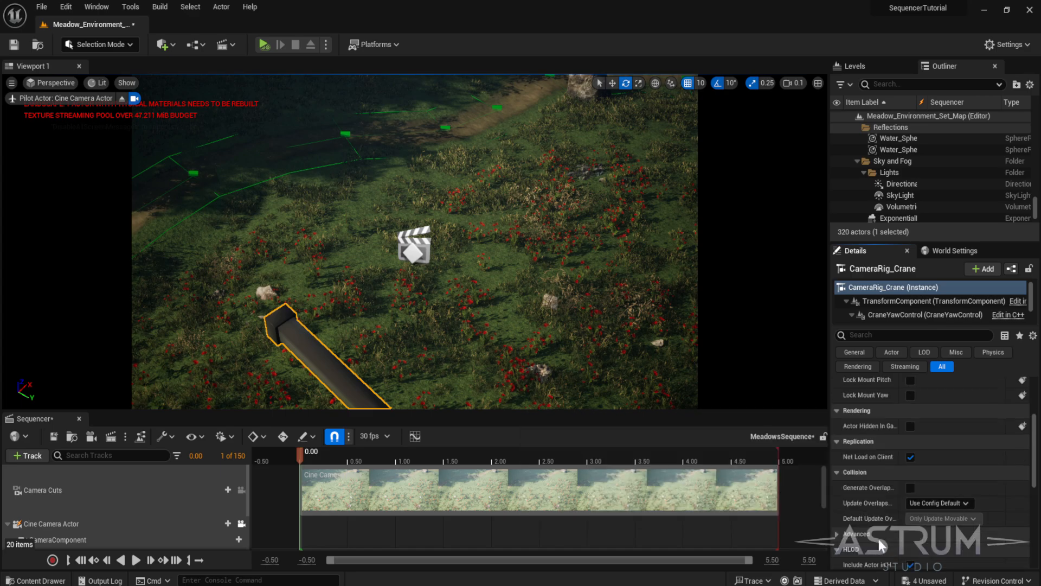
scroll(882, 537, "up", 10)
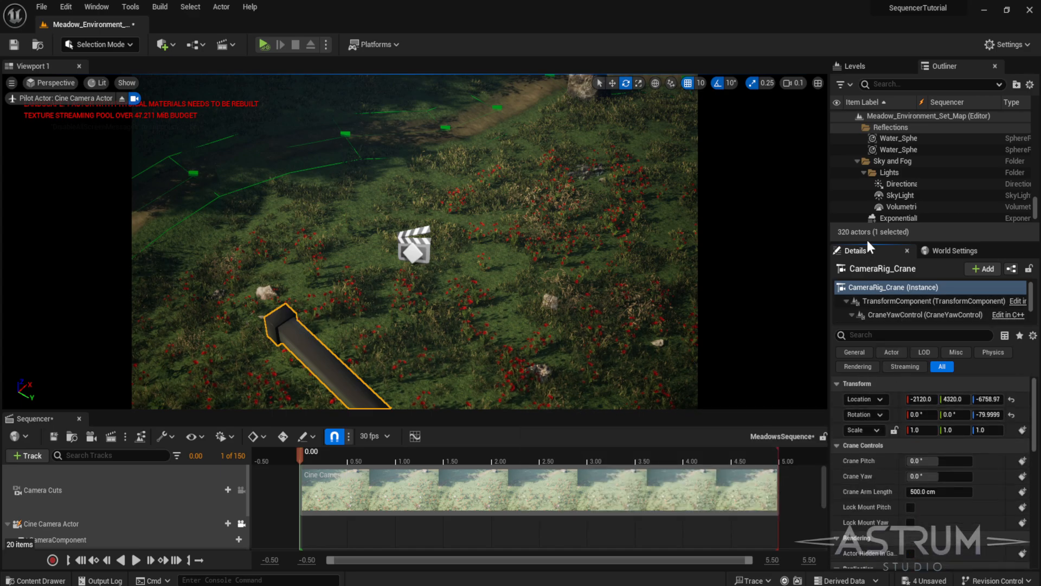
- Resize the Outliner and attach the Cine Camera Actor to the CameraRig_Crane as its child
left_click_drag(868, 240, 872, 315)
left_click_drag(890, 256, 886, 240)
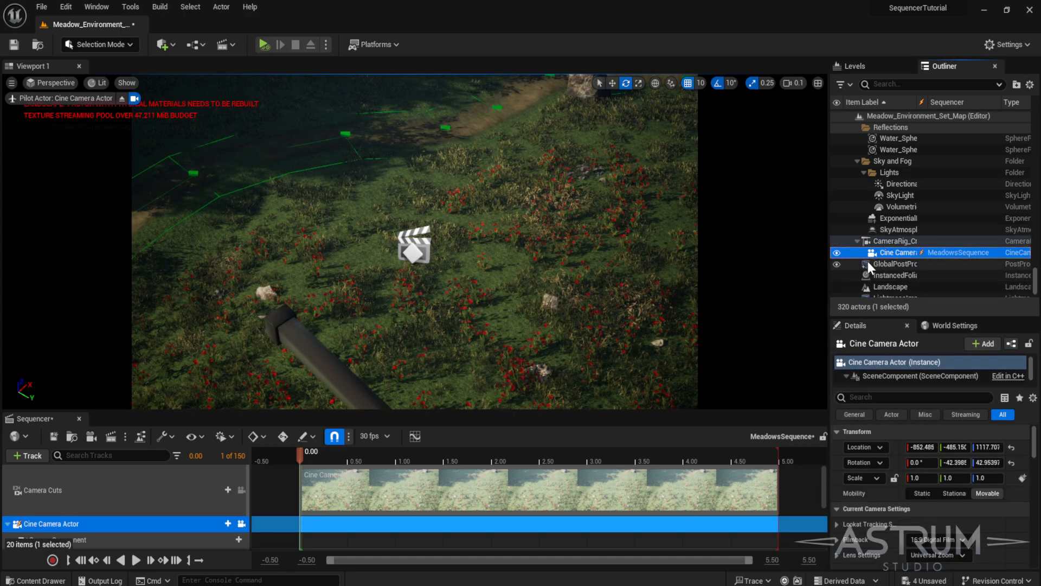
- Set the cine camera's location to 0, 0, 0 relative to the crane
left_click_drag(506, 411, 508, 472)
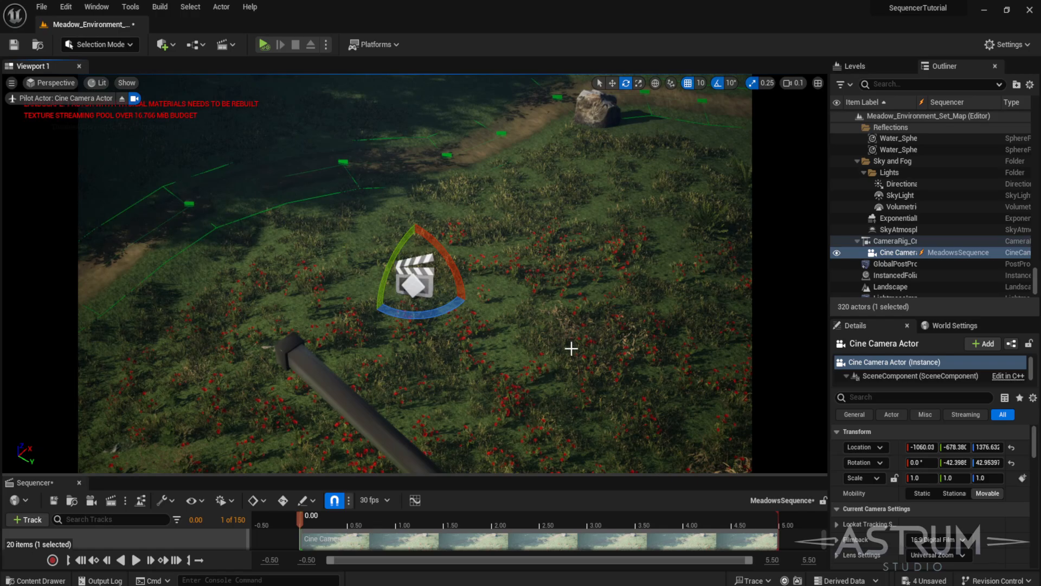
right_click_drag(571, 348, 429, 238)
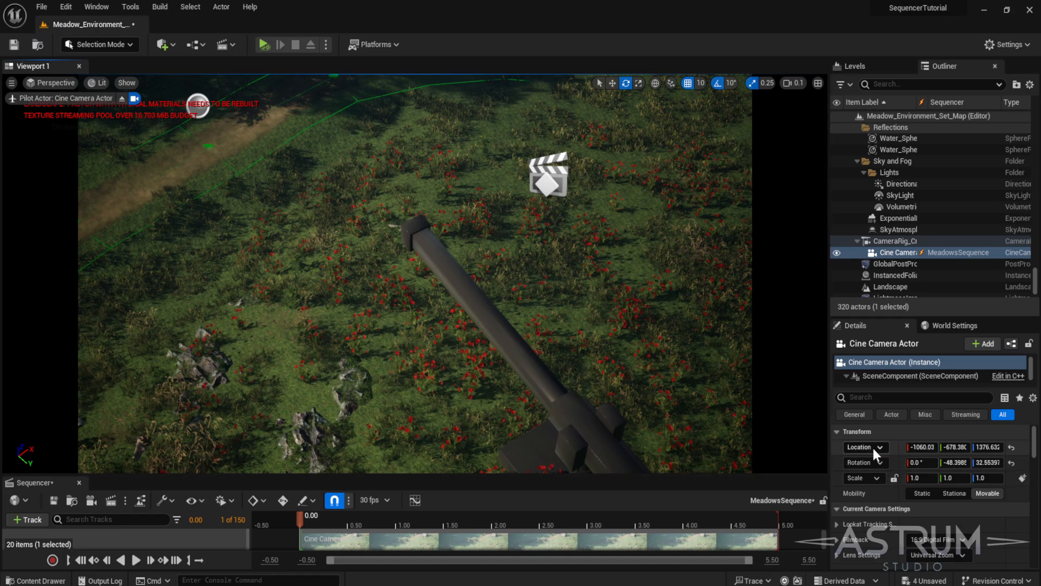
left_click(922, 447)
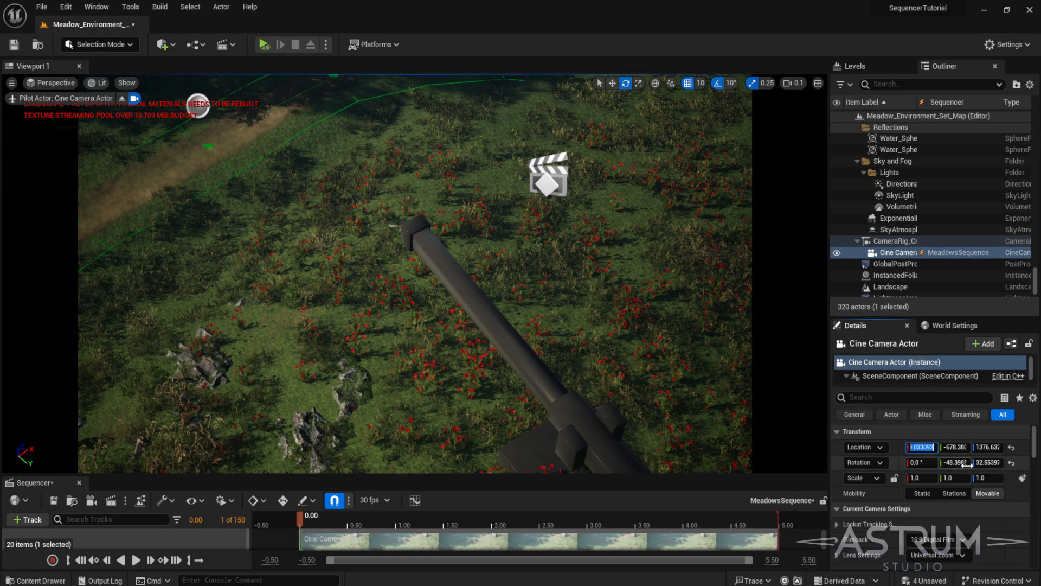
type("0")
key("Tab")
type("0")
left_click(988, 447)
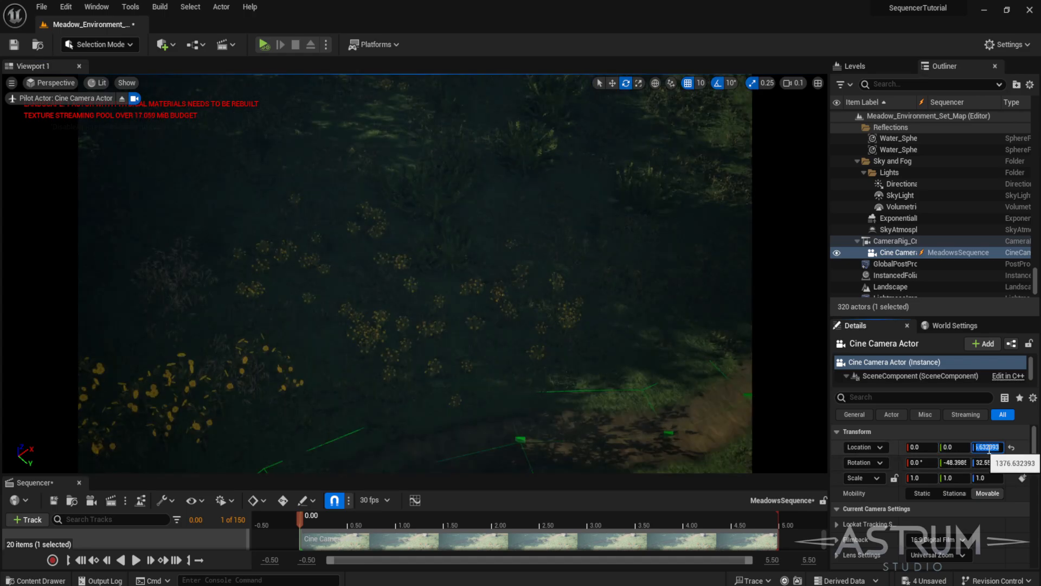
type("0")
key("Return")
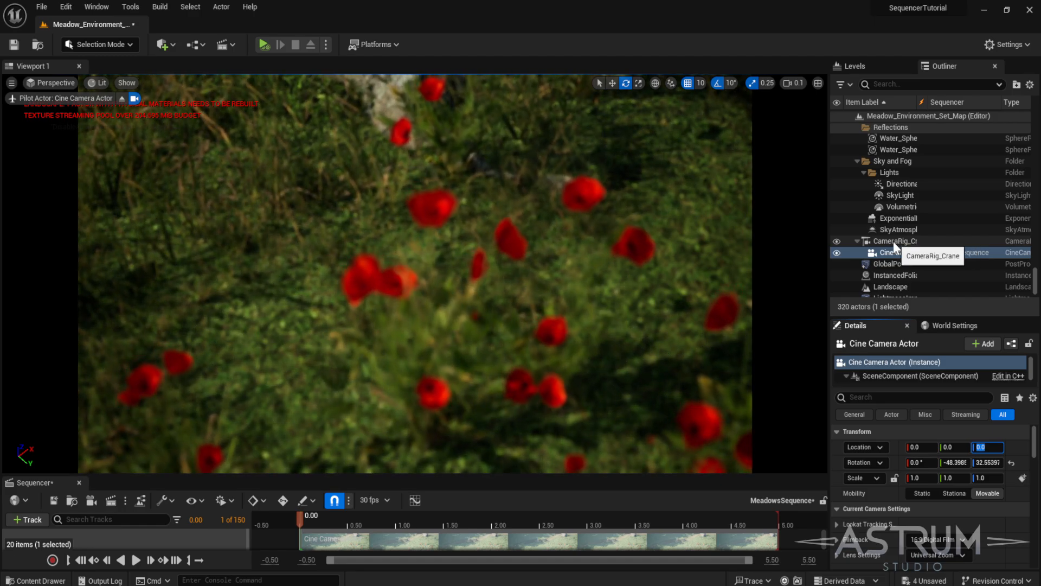
- Stop piloting the cine camera and reset its rotation to the default values
left_click(123, 100)
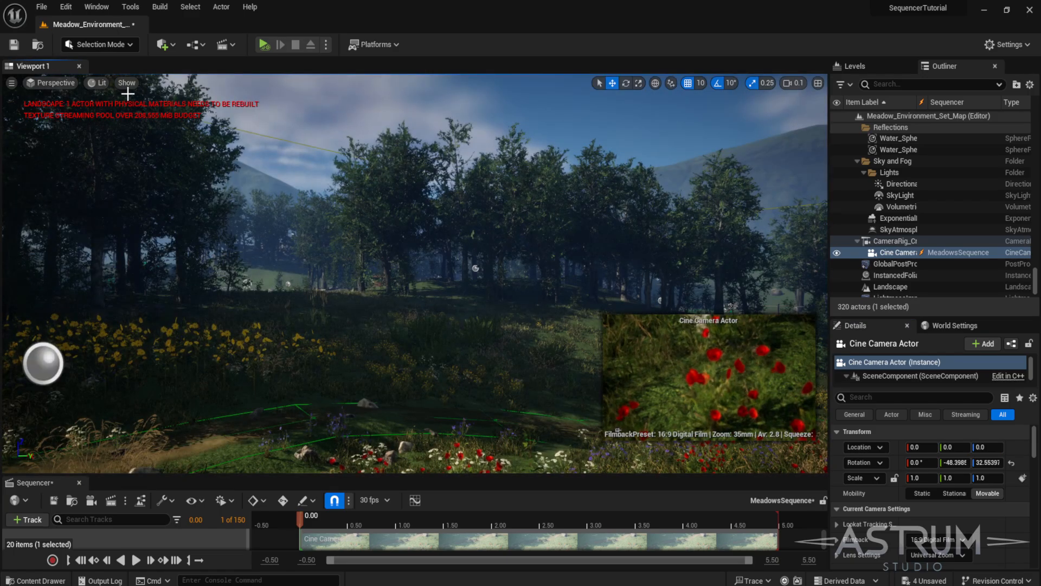
key("f")
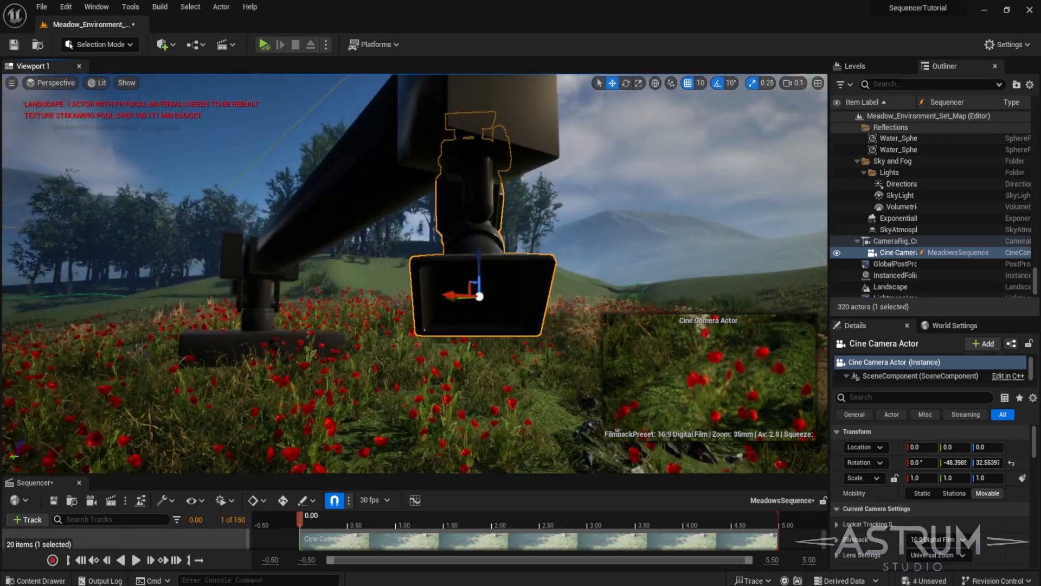
right_click_drag(415, 273, 488, 272)
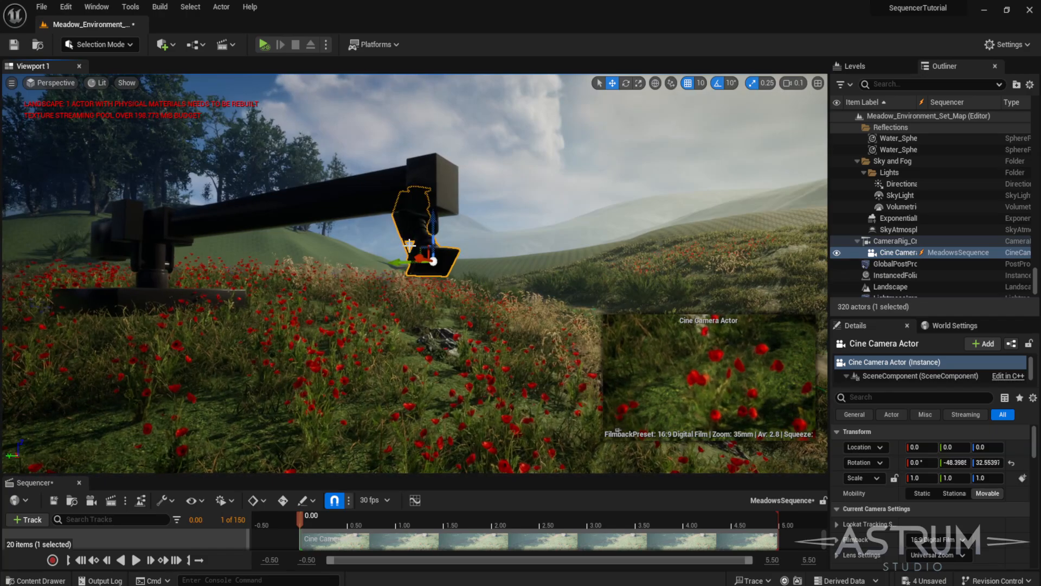
right_click_drag(479, 233, 509, 225)
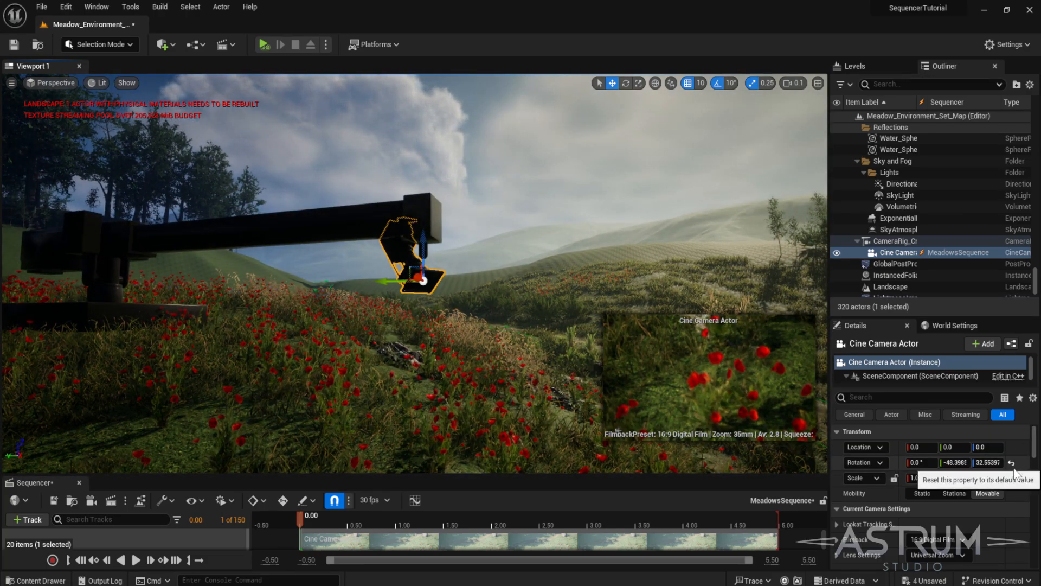
left_click(1012, 464)
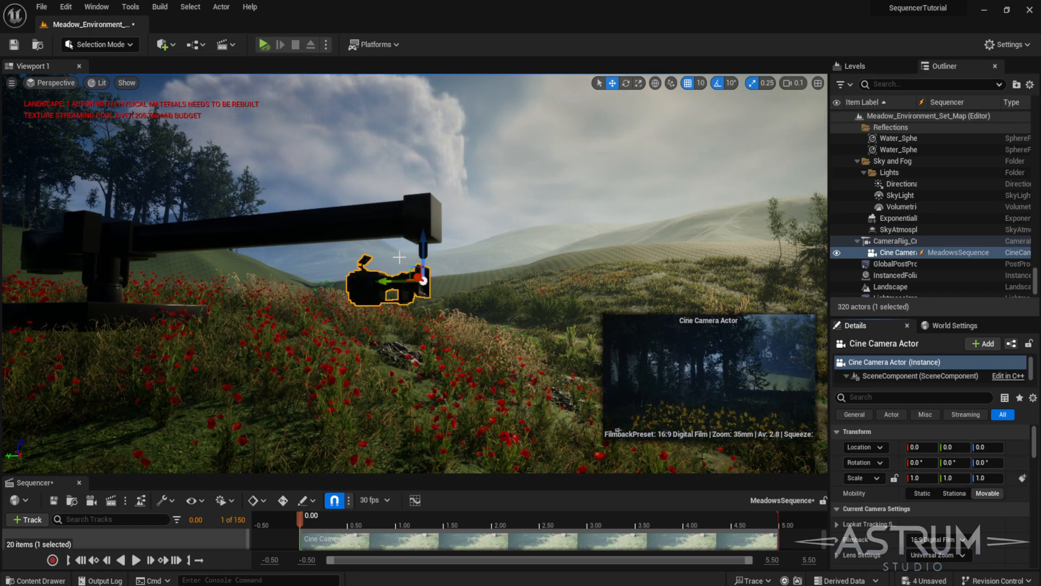
- Inspect the crane and its attached cine camera in the viewport by selecting and framing each one
left_click(397, 223)
left_click(391, 285)
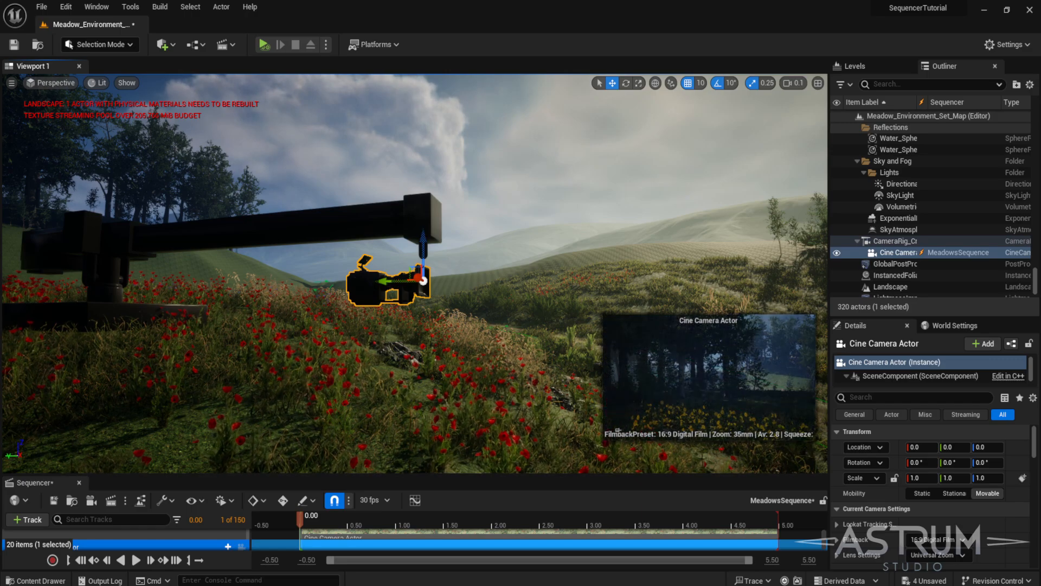
left_click(372, 255)
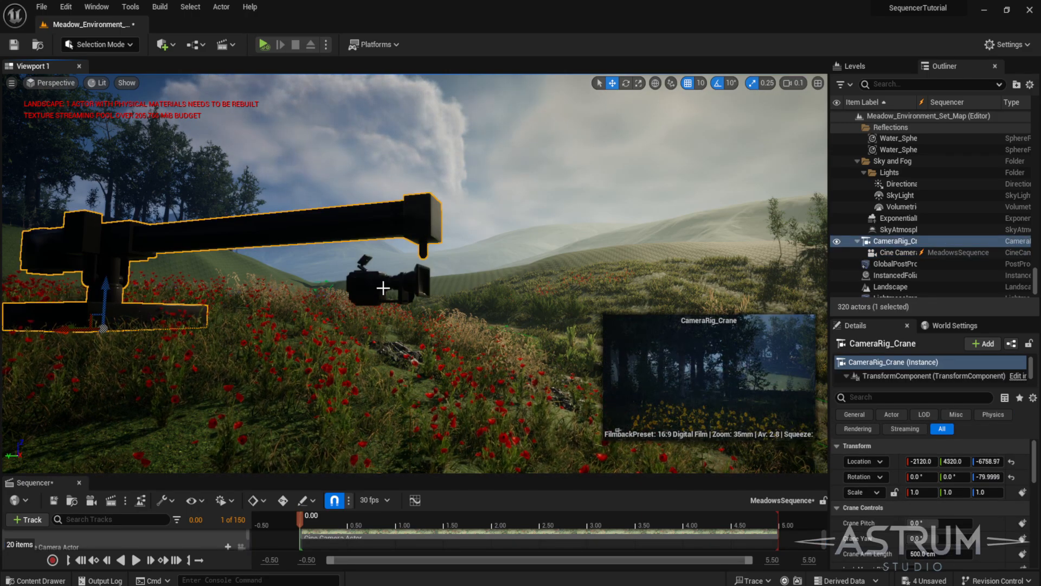
left_click(386, 279)
key("f")
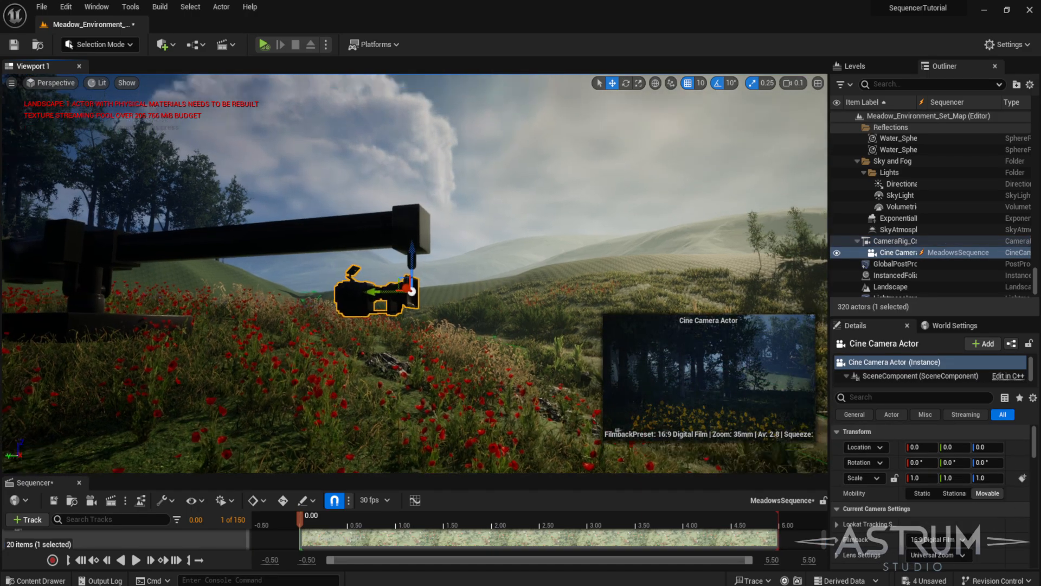
key("f")
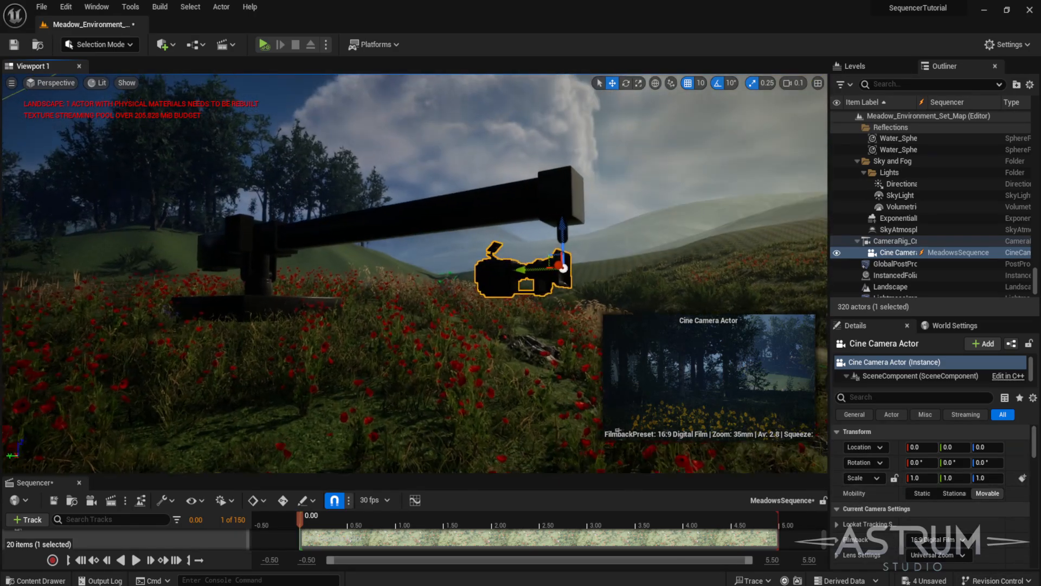
left_click_drag(418, 295, 422, 292, "alt")
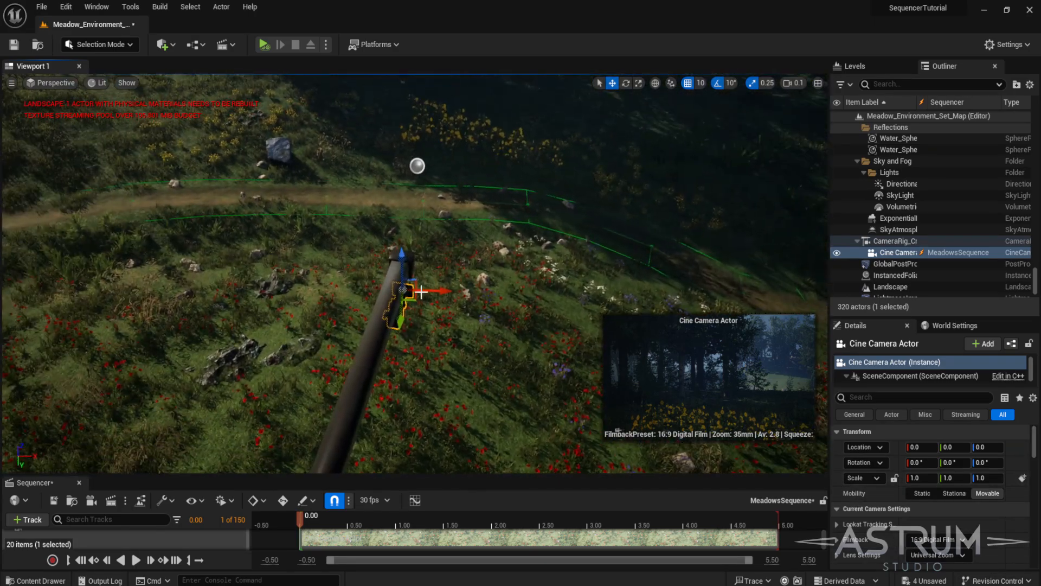
left_click(388, 319)
key("f")
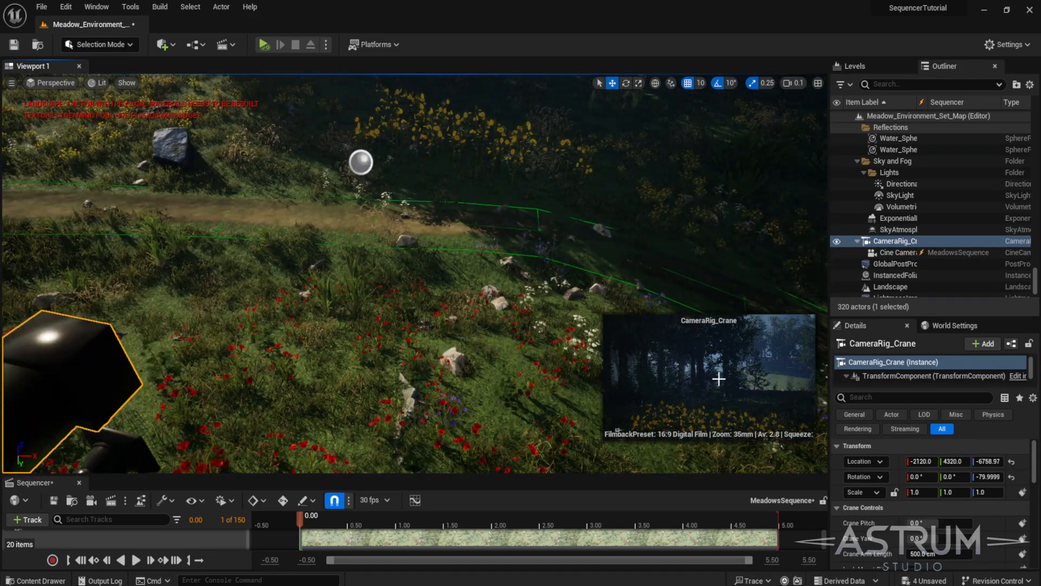
left_click_drag(512, 325, 511, 325, "alt")
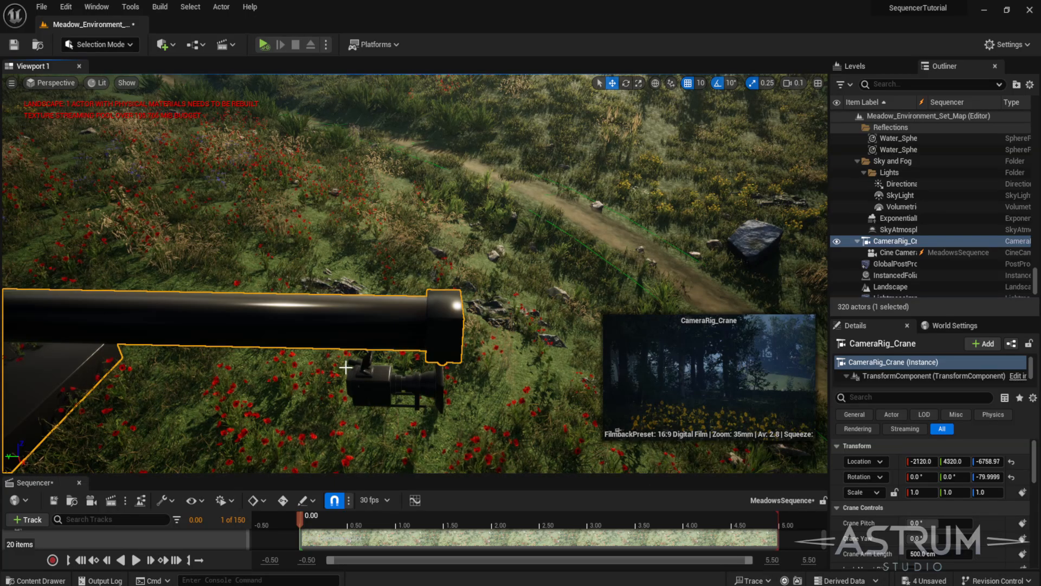
key("f")
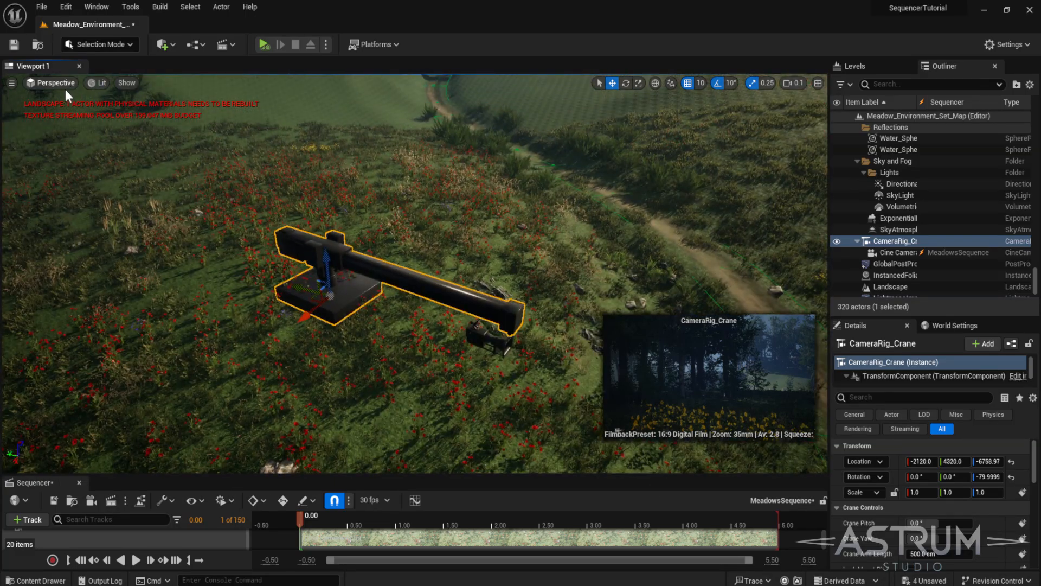
- Switch the viewport layout to two side-by-side panes and resize the surrounding panels
left_click(12, 82)
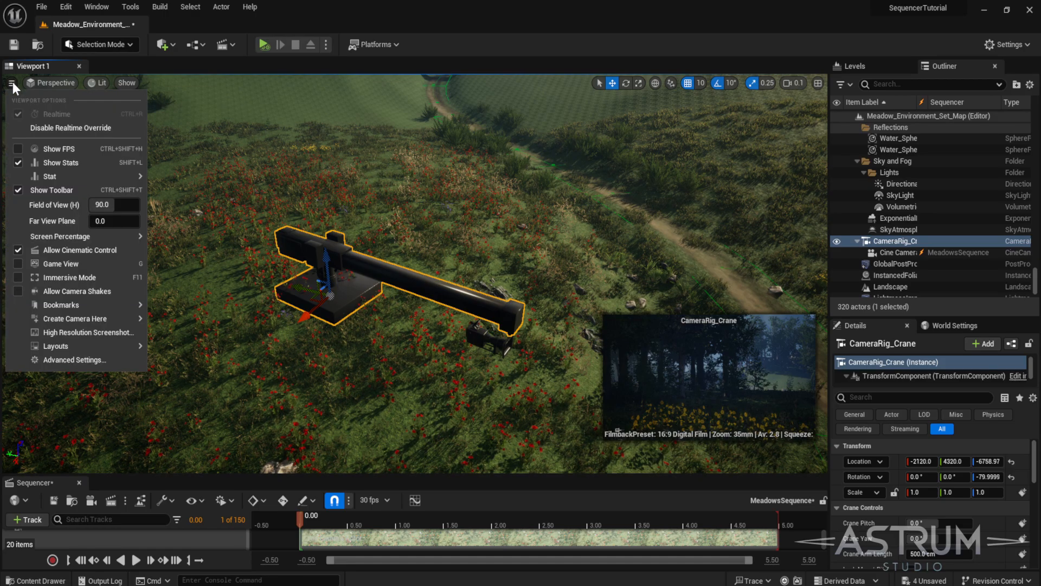
mouse_move(91, 347)
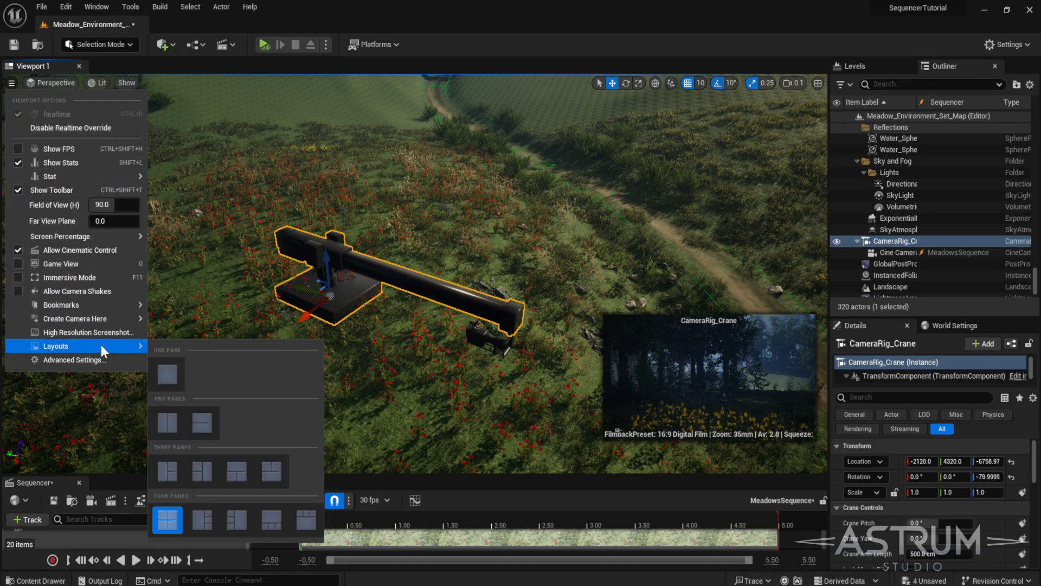
left_click(168, 424)
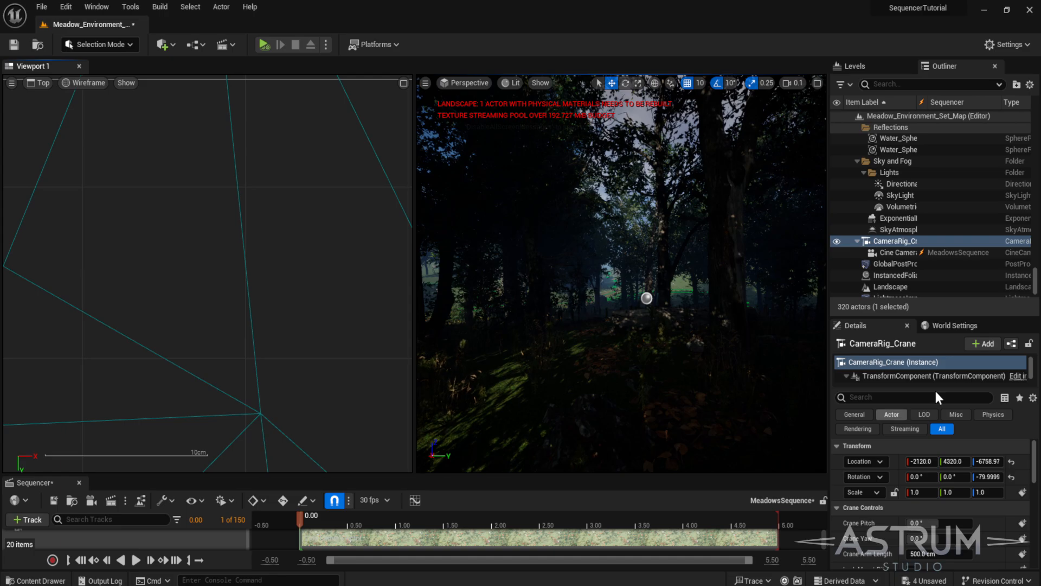
left_click_drag(829, 346, 857, 346)
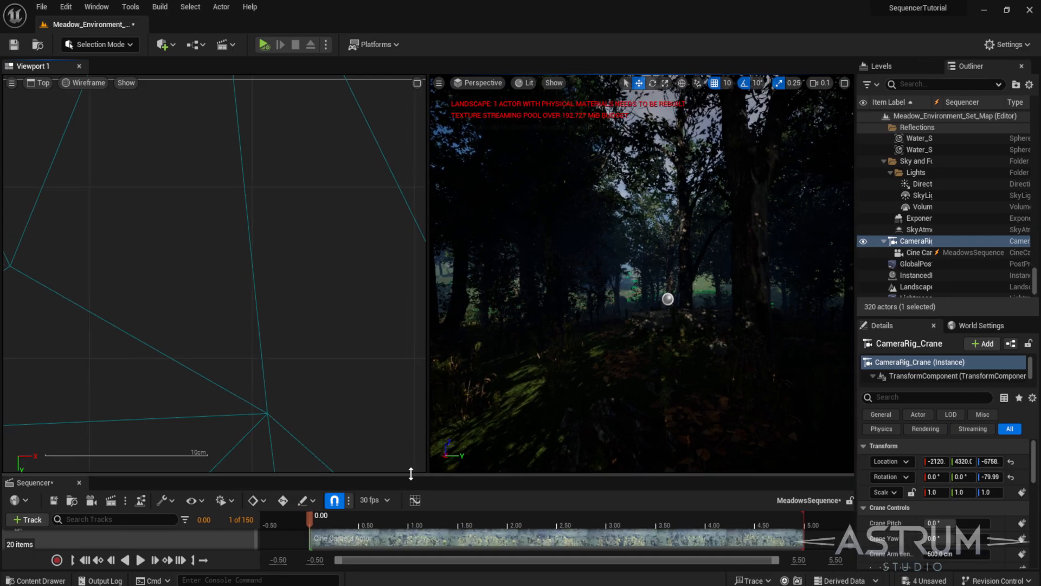
left_click_drag(412, 475, 436, 374)
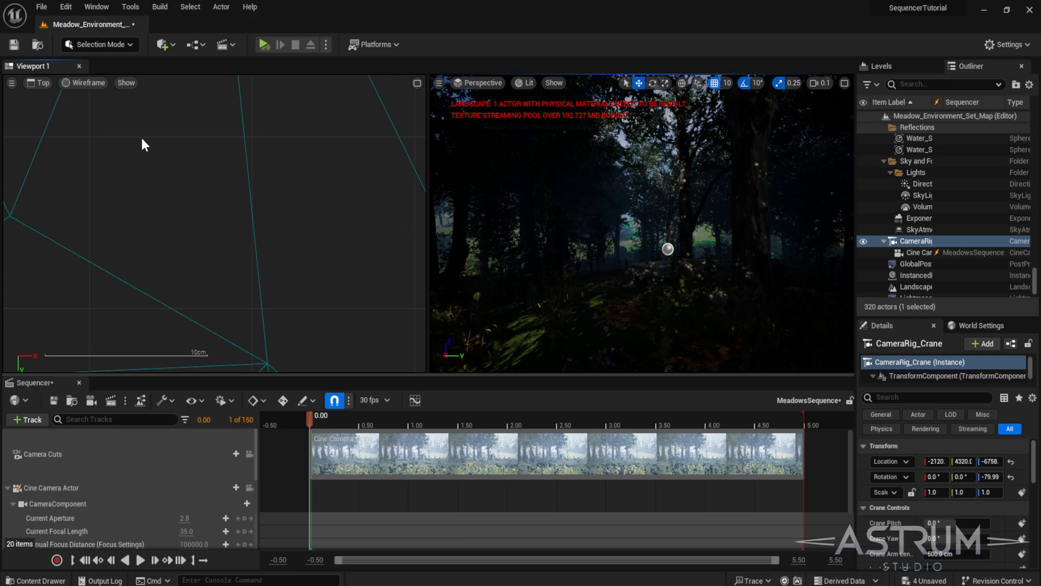
- Switch the left pane from Top to a Perspective view framed on the crane rig
left_click(46, 83)
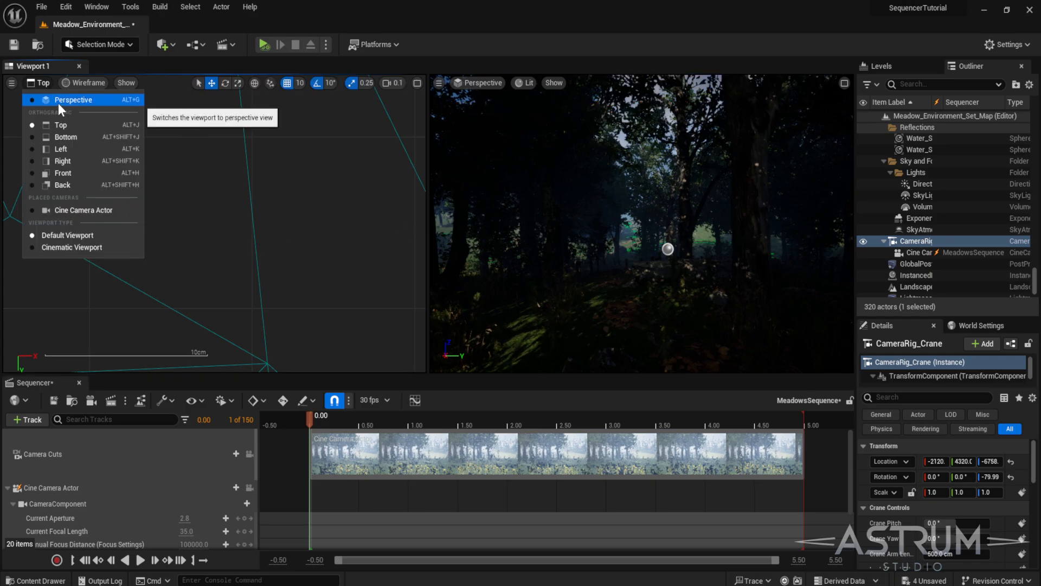
left_click(57, 101)
key("f")
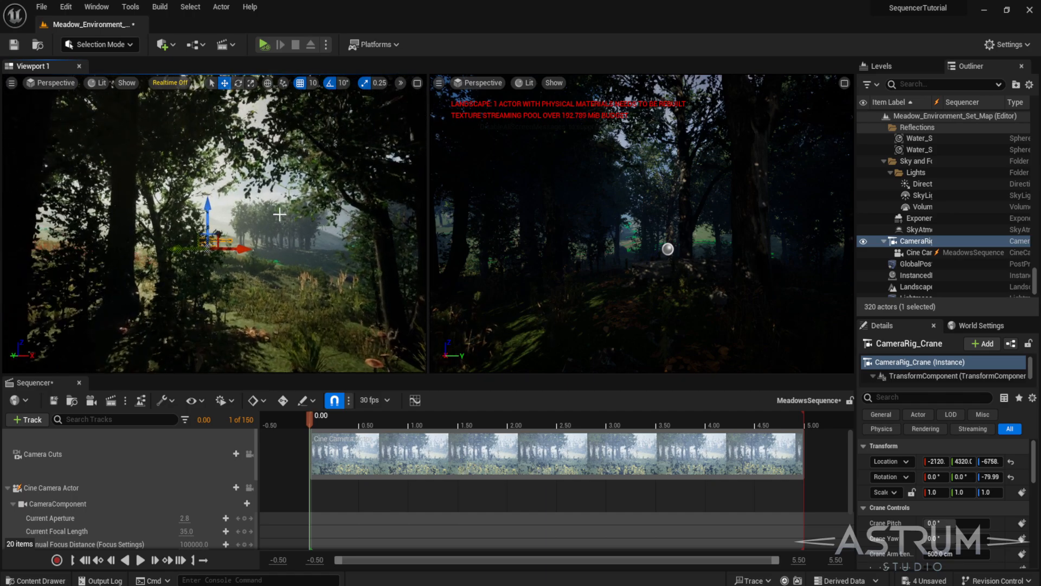
scroll(294, 208, "up", 5)
right_click_drag(295, 209, 230, 200)
key("d")
key("s")
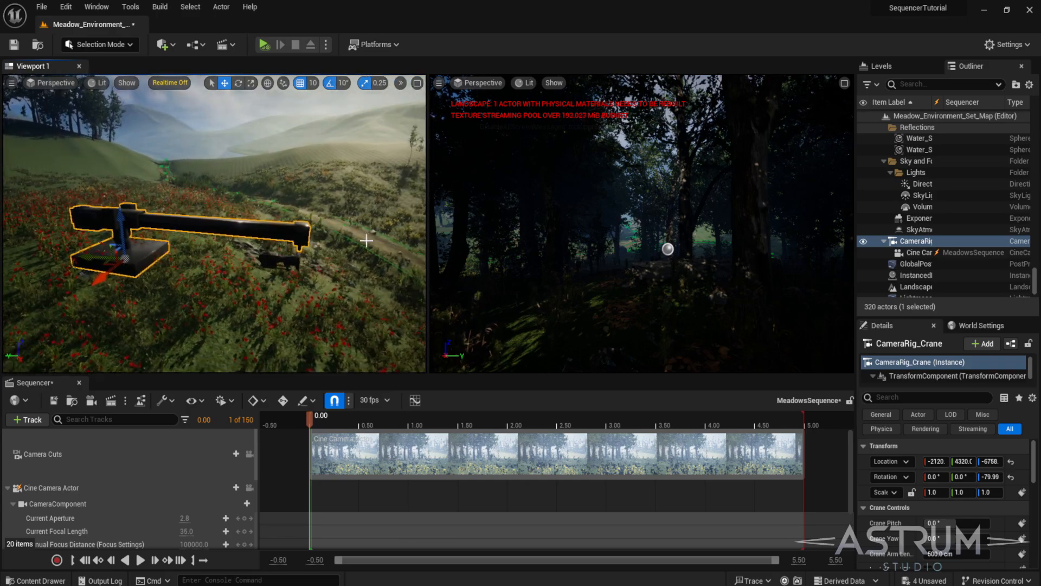
- Set the right pane to a Cinematic Viewport and scrub through the sequence timeline
left_click(470, 85)
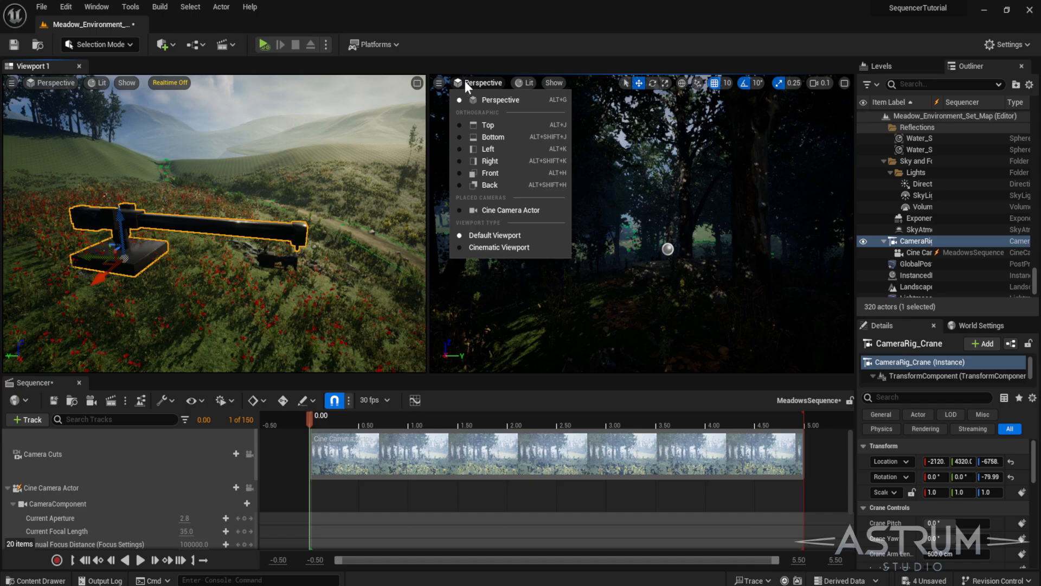
left_click(482, 246)
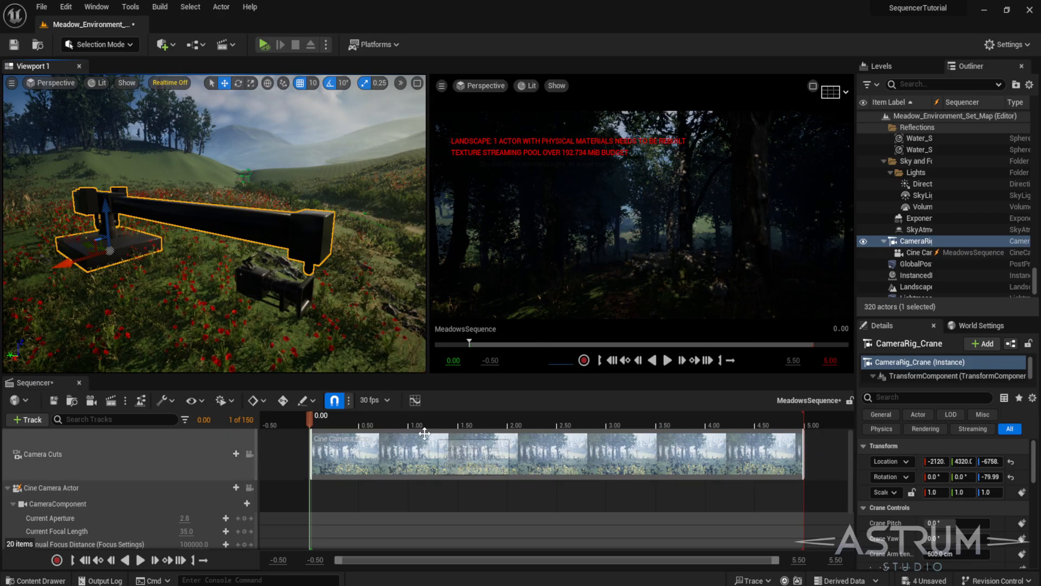
left_click_drag(310, 421, 430, 434)
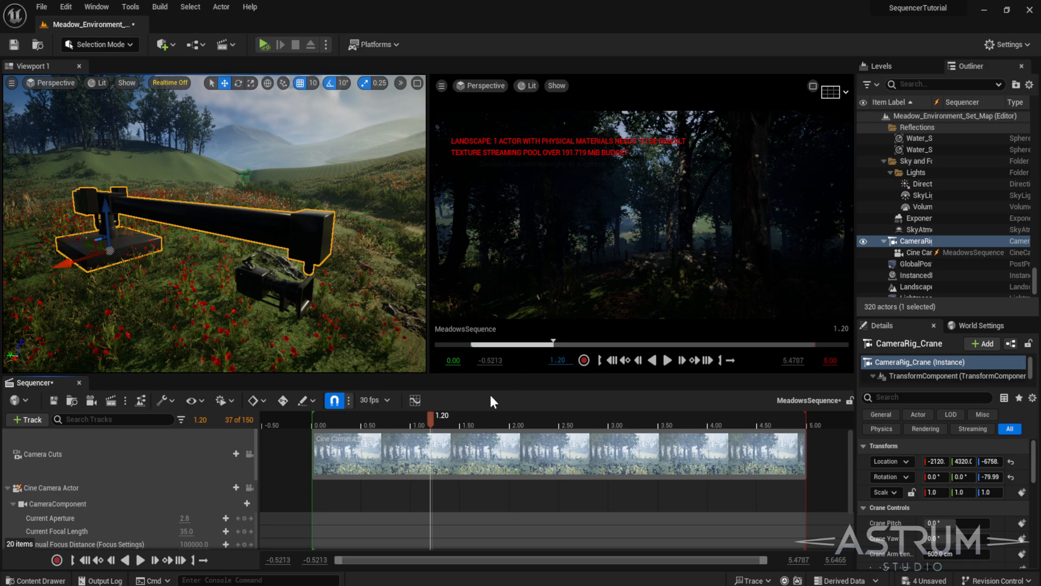
left_click_drag(444, 419, 301, 422)
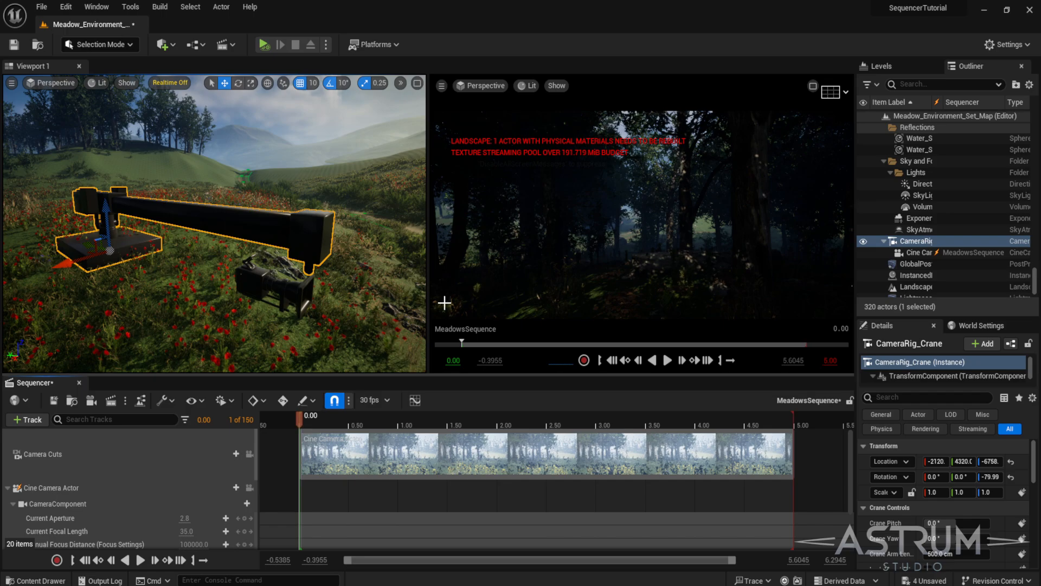
- Select the cine camera and set its Current Focal Length to about 17.88 mm
left_click(928, 252)
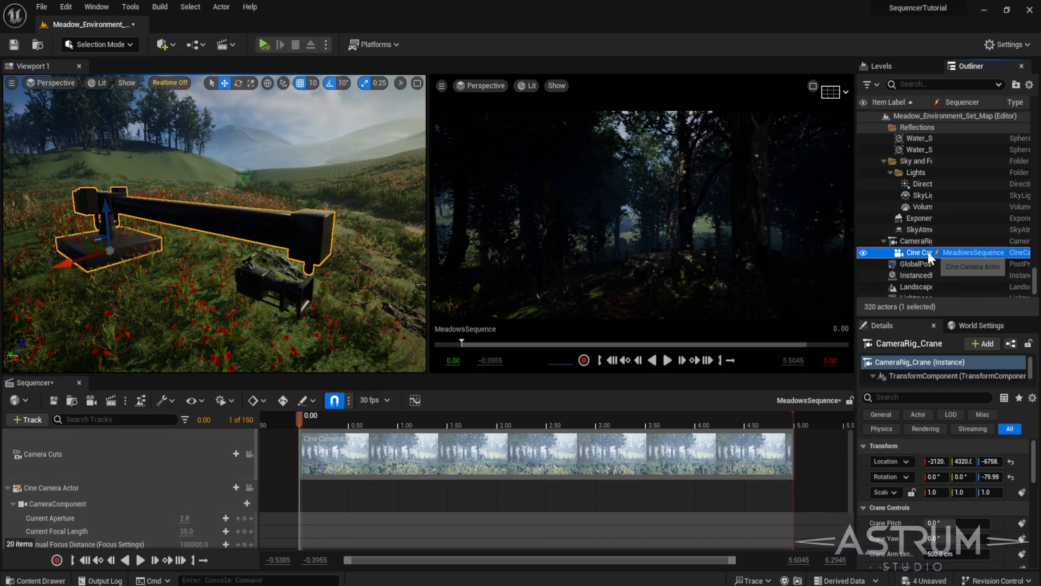
scroll(956, 535, "down", 10)
scroll(955, 534, "up", 5)
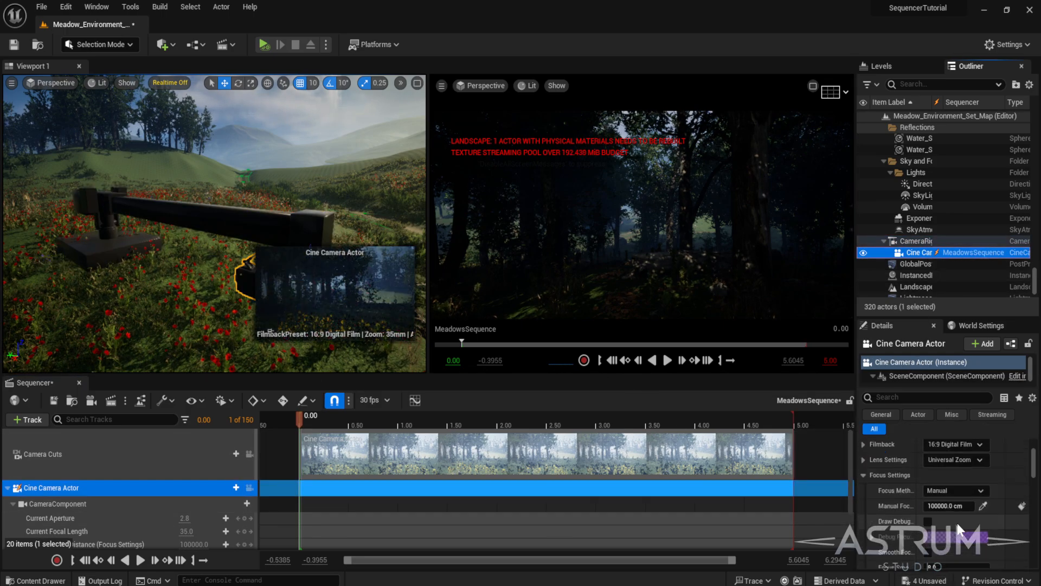
scroll(962, 513, "down", 3)
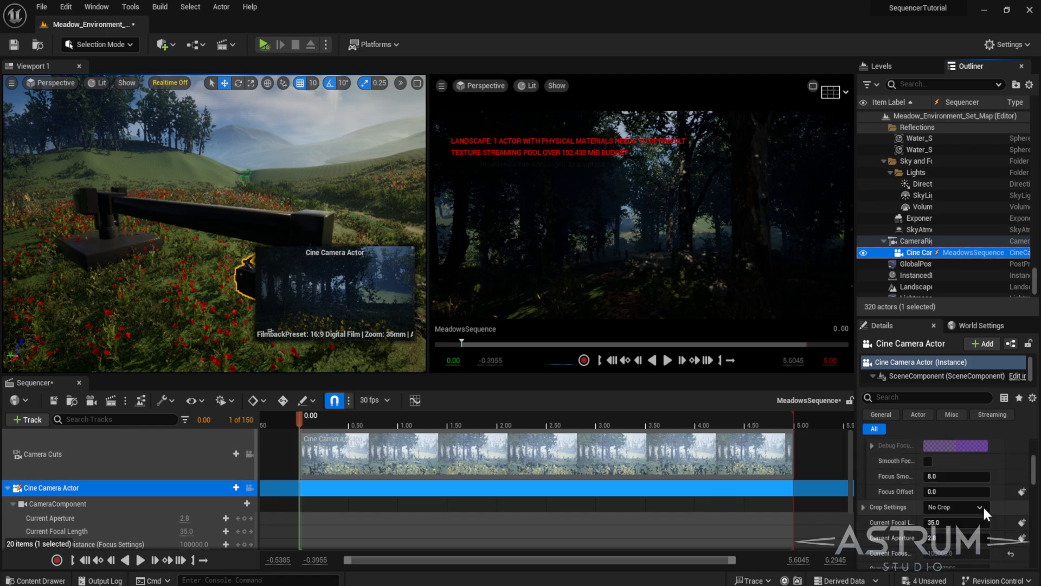
mouse_move(955, 522)
left_mouse_down()
mouse_move(943, 522)
mouse_move(958, 522)
left_mouse_up()
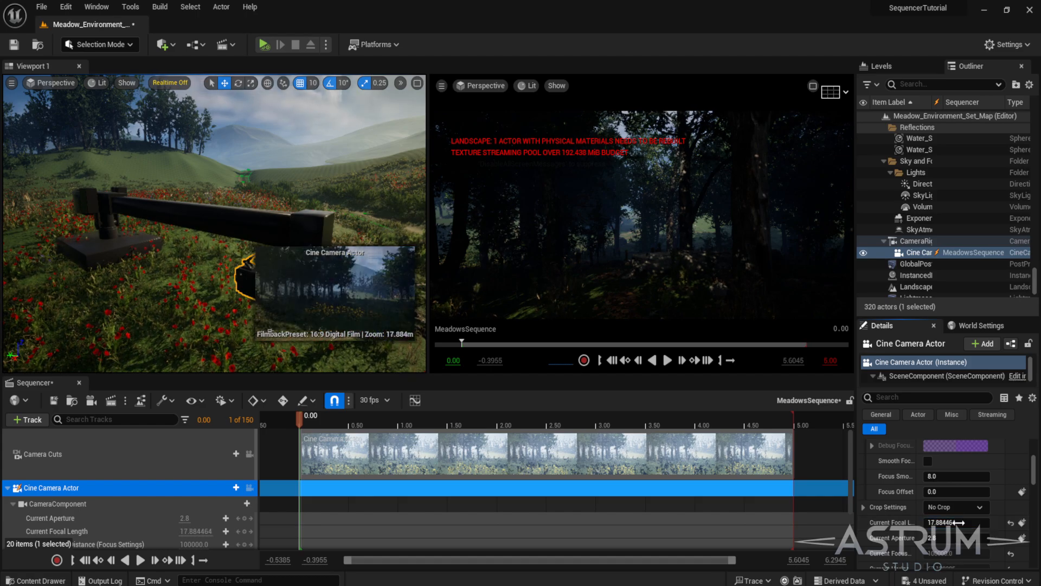
- Set the cine camera's Current Focal Length to 12 mm and add a keyframe for it
left_click(956, 522)
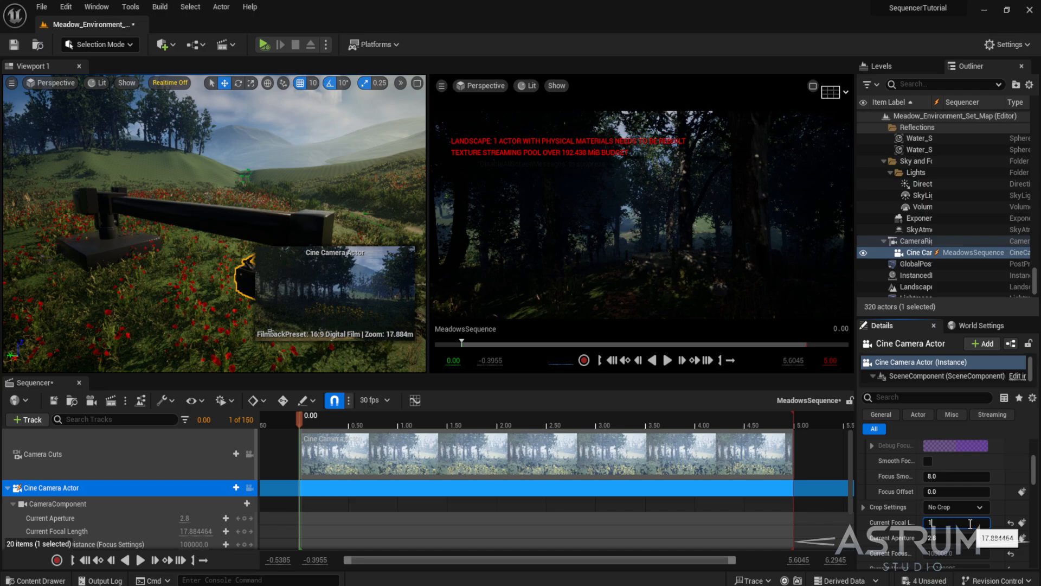
key("Return")
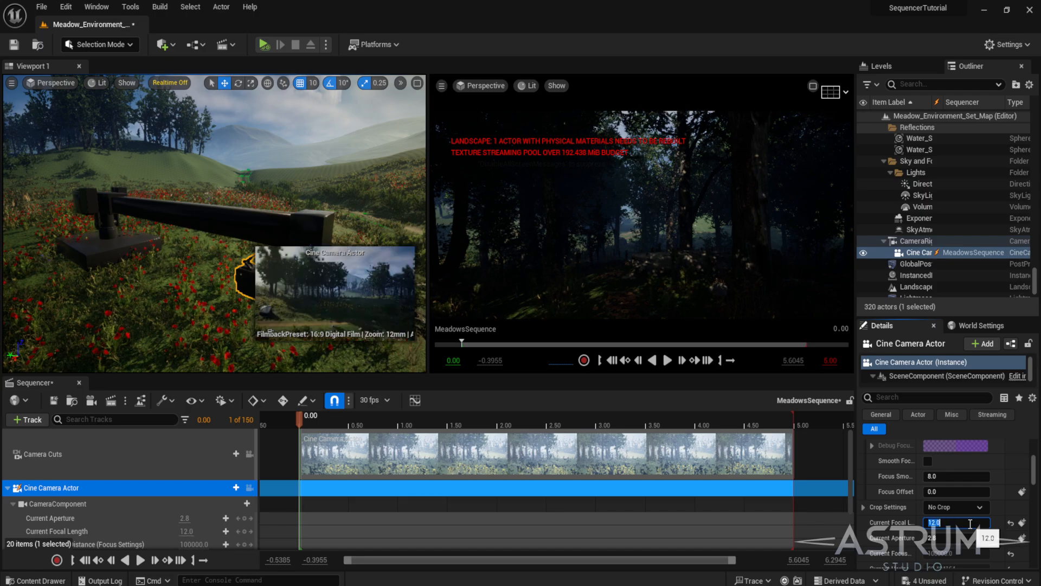
left_click(1022, 522)
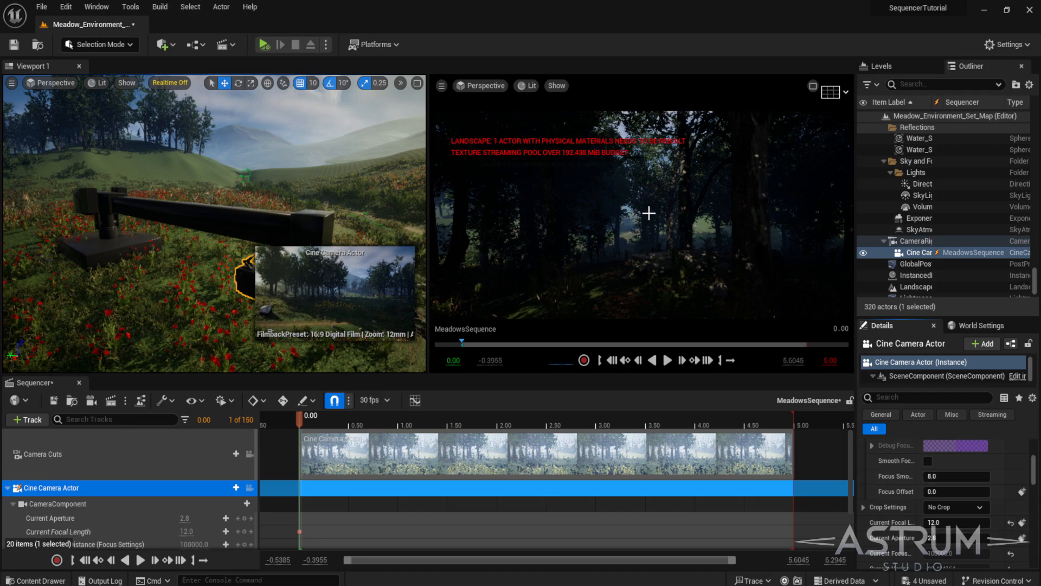
- Lock the viewport to the camera cuts and re-enter the focal length as 12 mm
left_click(250, 453)
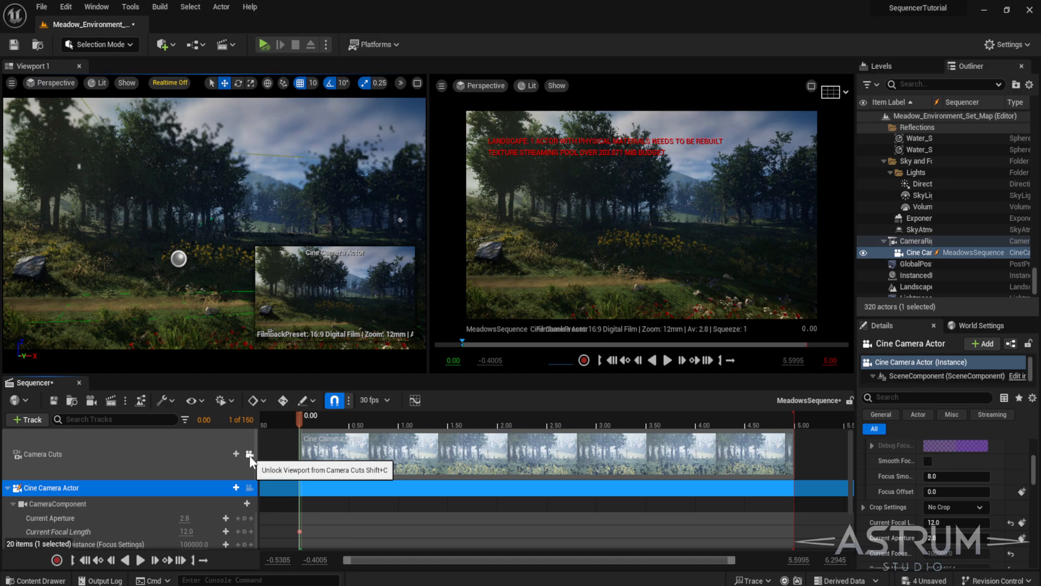
left_click_drag(956, 522, 940, 524)
left_click(940, 524)
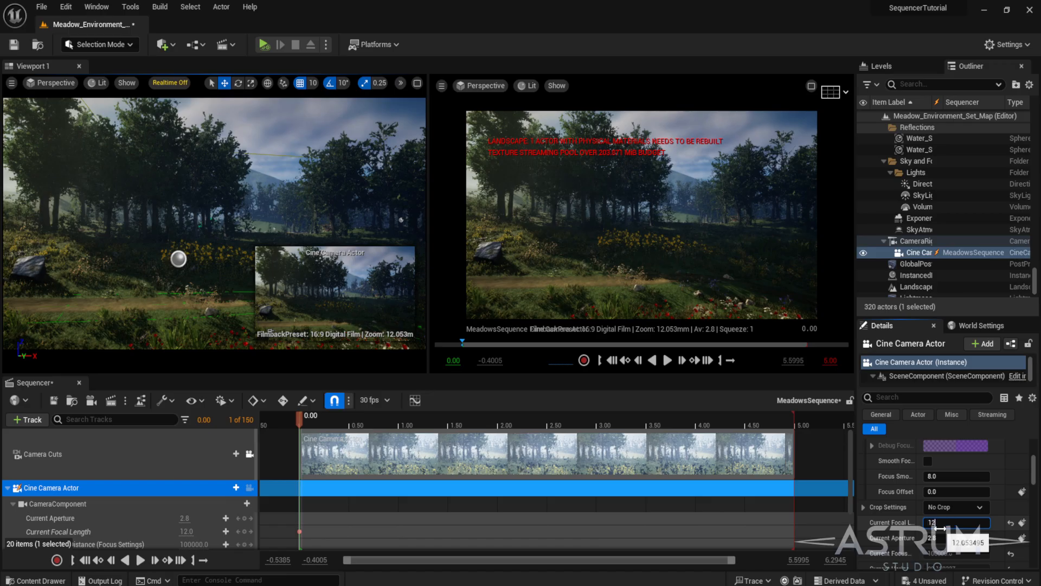
type("12")
key("Return")
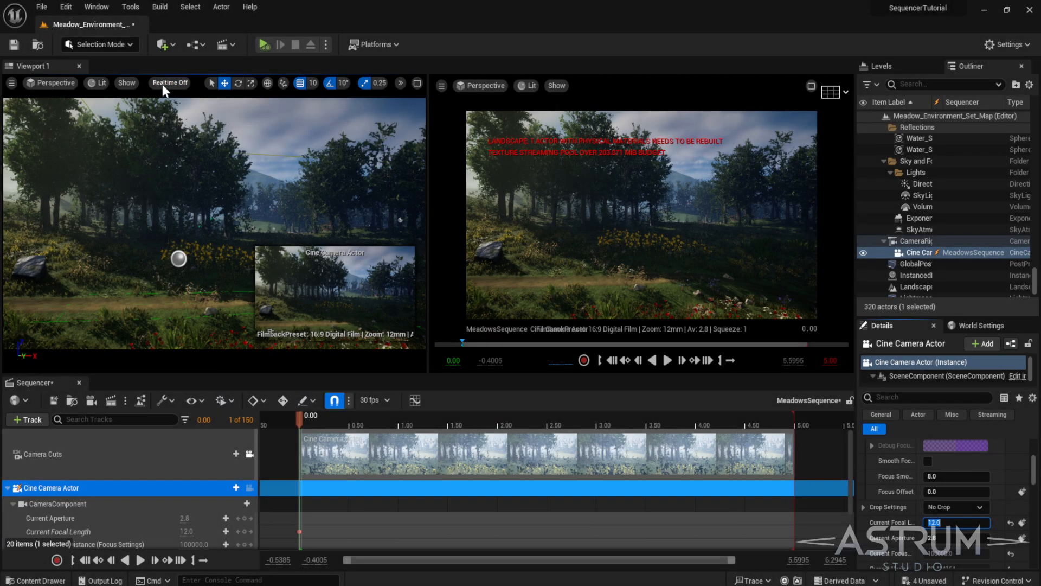
- Unlock the viewport from the camera cuts to return to the perspective view
left_click(55, 82)
left_click(56, 103)
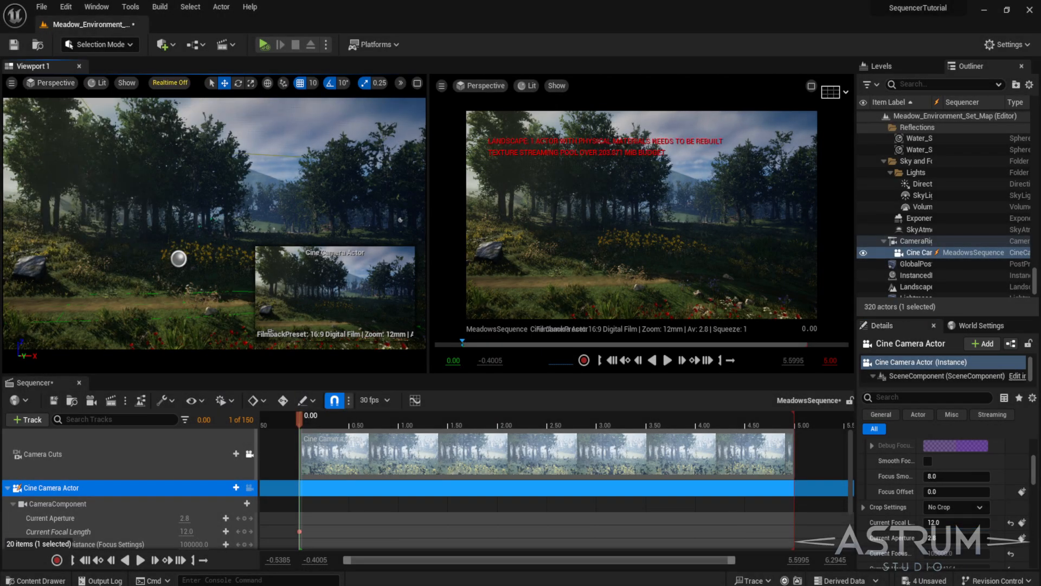
left_click(249, 454)
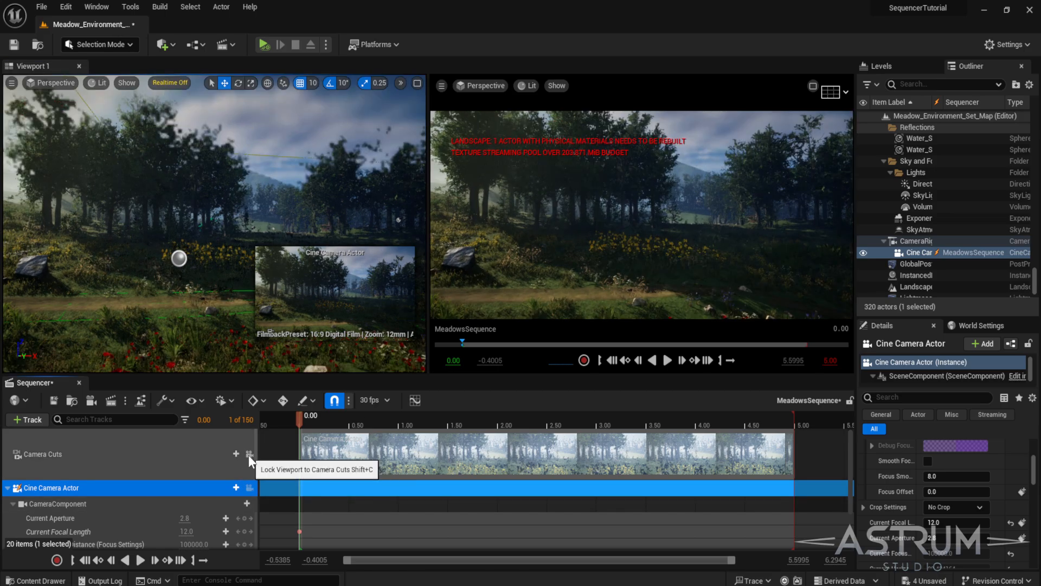
- Select the CameraRig_Crane actor in the viewport and bring its transform and crane controls into view
right_click_drag(302, 281, 198, 299)
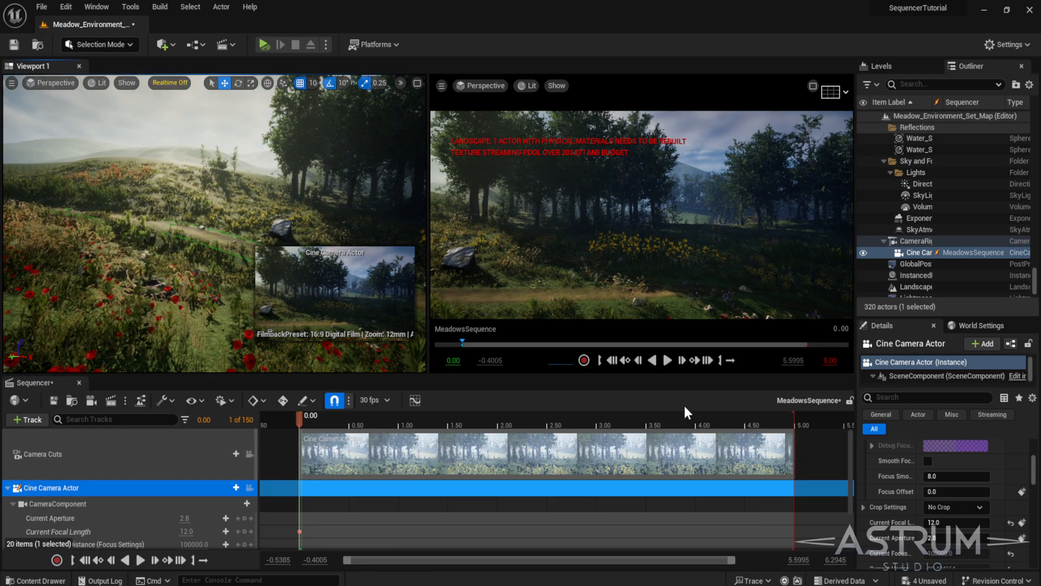
right_click_drag(217, 261, 170, 250)
key("s")
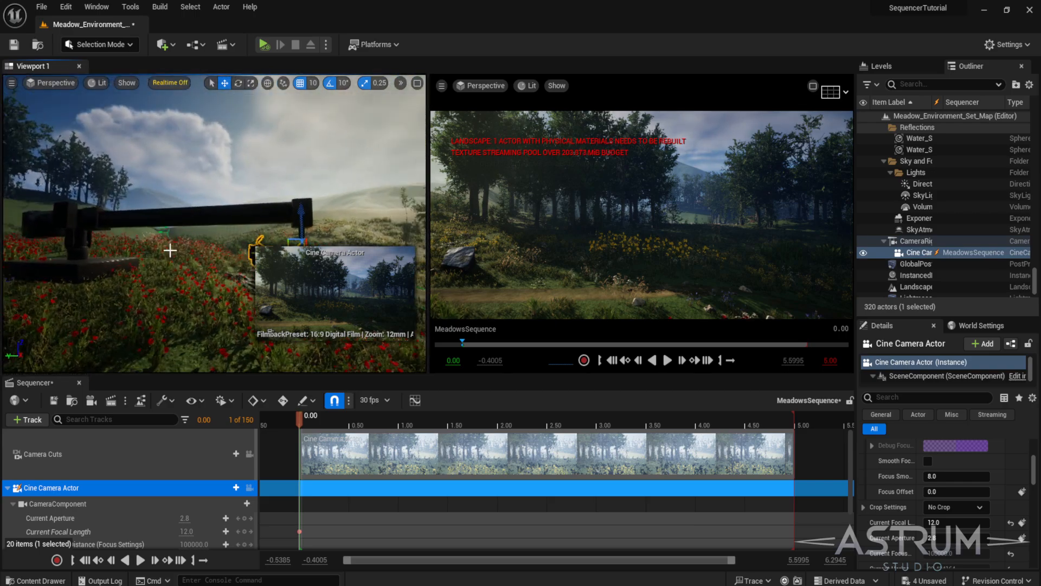
left_click(214, 217)
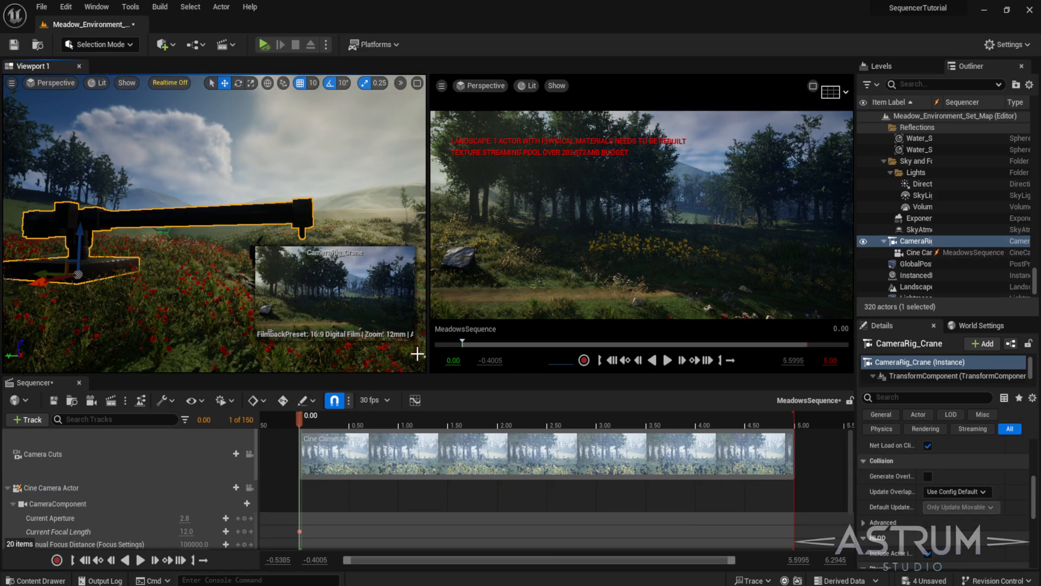
scroll(905, 497, "up", 5)
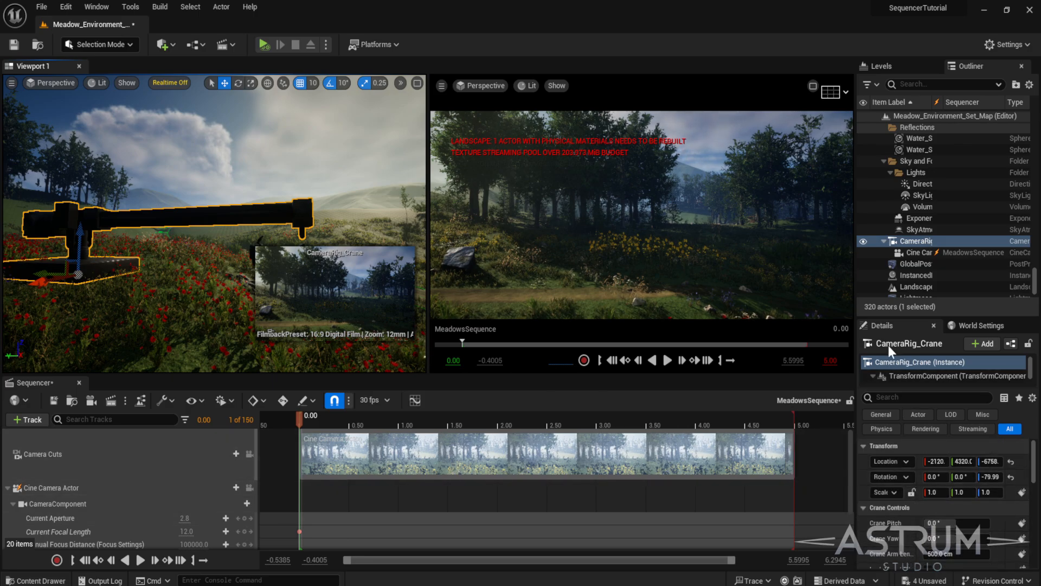
- Enlarge the Details panel and raise the rig's Crane Pitch to about 46°
left_click_drag(892, 319, 892, 209)
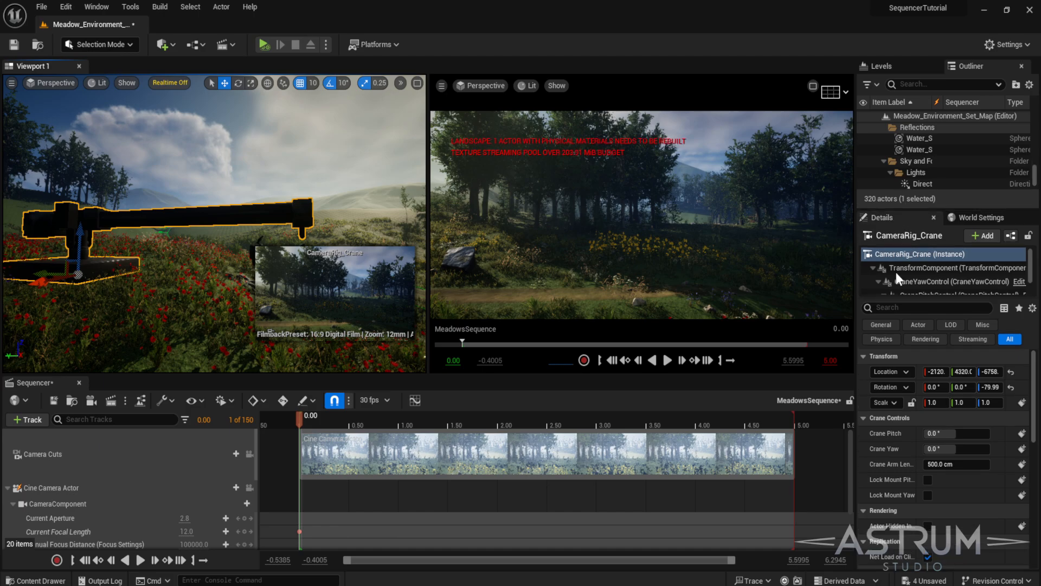
mouse_move(947, 432)
left_mouse_down()
mouse_move(985, 433)
mouse_move(946, 432)
mouse_move(961, 433)
left_mouse_up()
right_click_drag(303, 206, 301, 181)
right_click_drag(217, 264, 215, 245)
key("s")
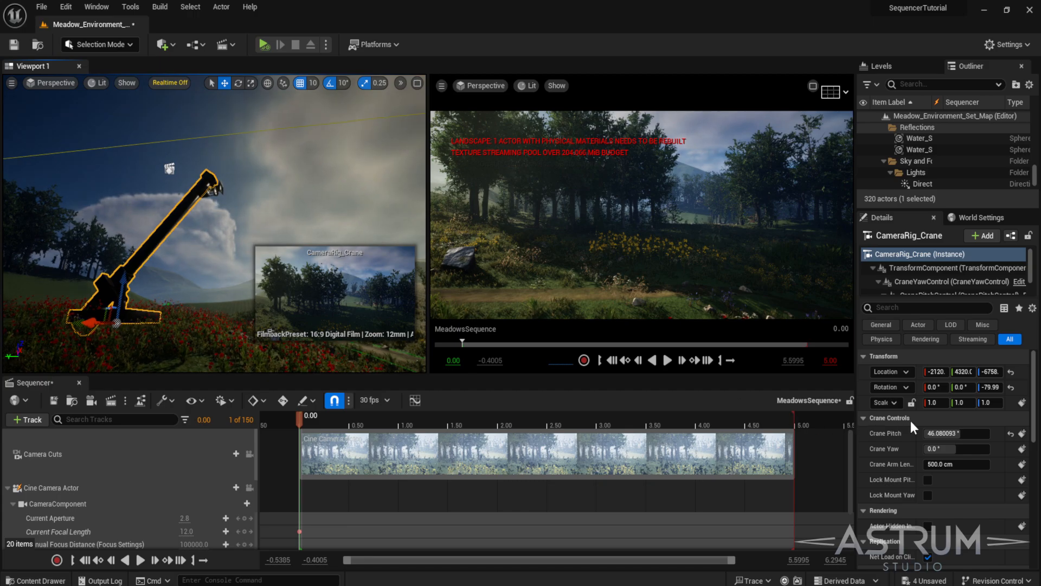
mouse_move(944, 433)
left_mouse_down()
mouse_move(975, 434)
mouse_move(948, 434)
left_mouse_up()
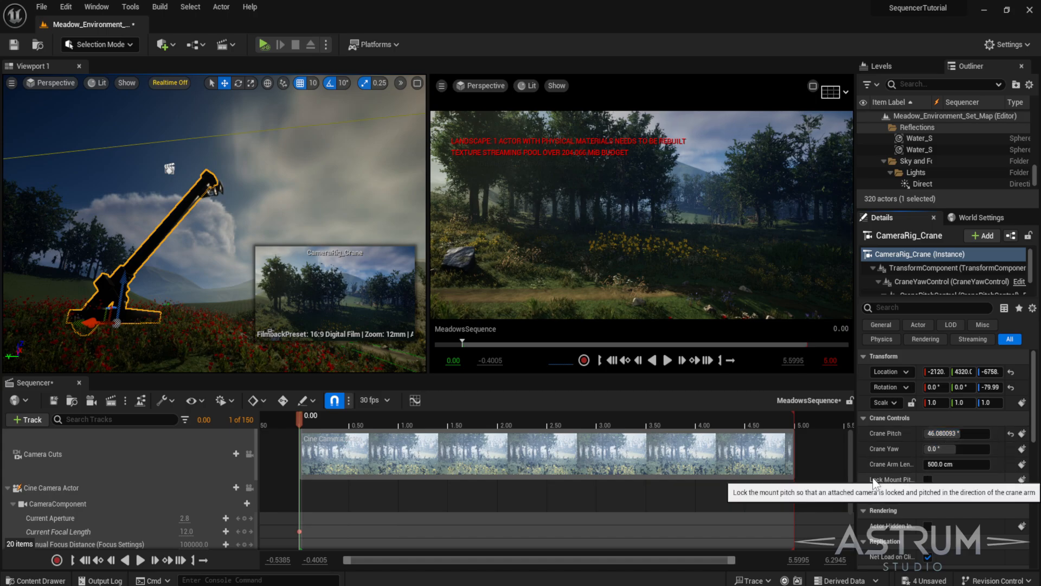
left_click_drag(857, 473, 813, 473)
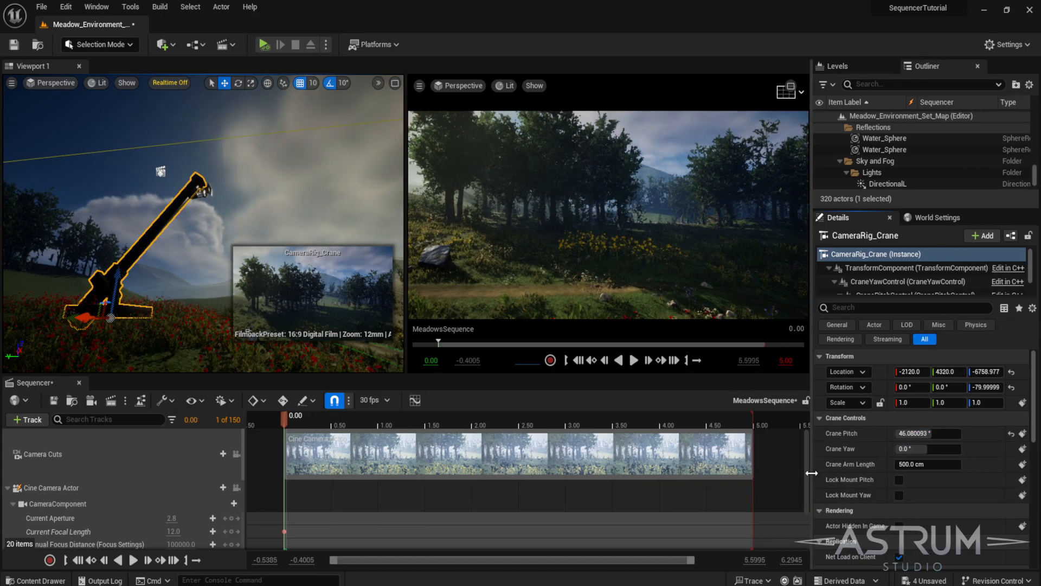
- Enable Lock Mount Pitch and lower the Crane Pitch to about 6°
left_click(899, 480)
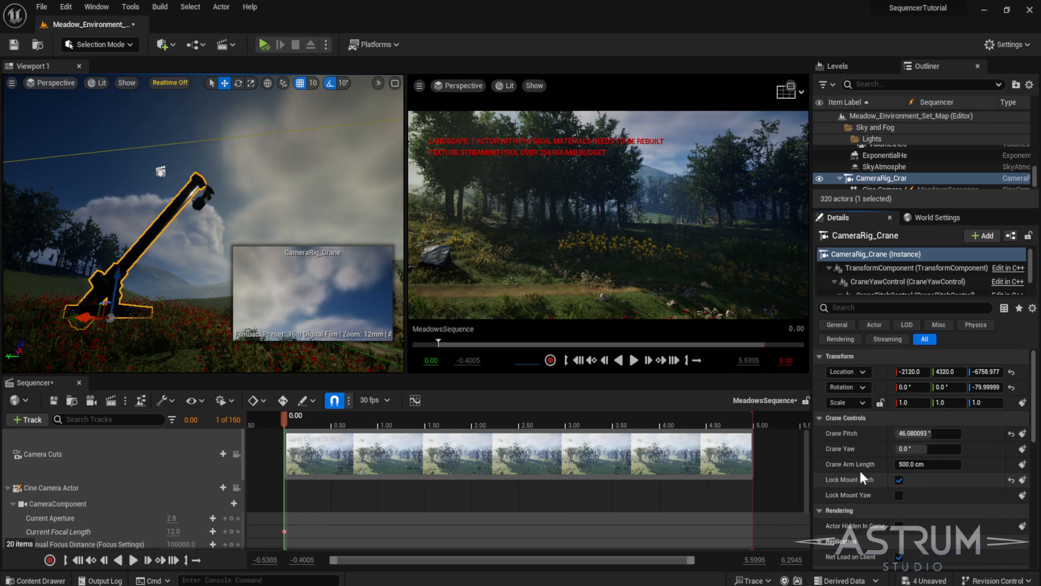
mouse_move(916, 433)
left_mouse_down()
mouse_move(996, 433)
mouse_move(924, 434)
left_mouse_up()
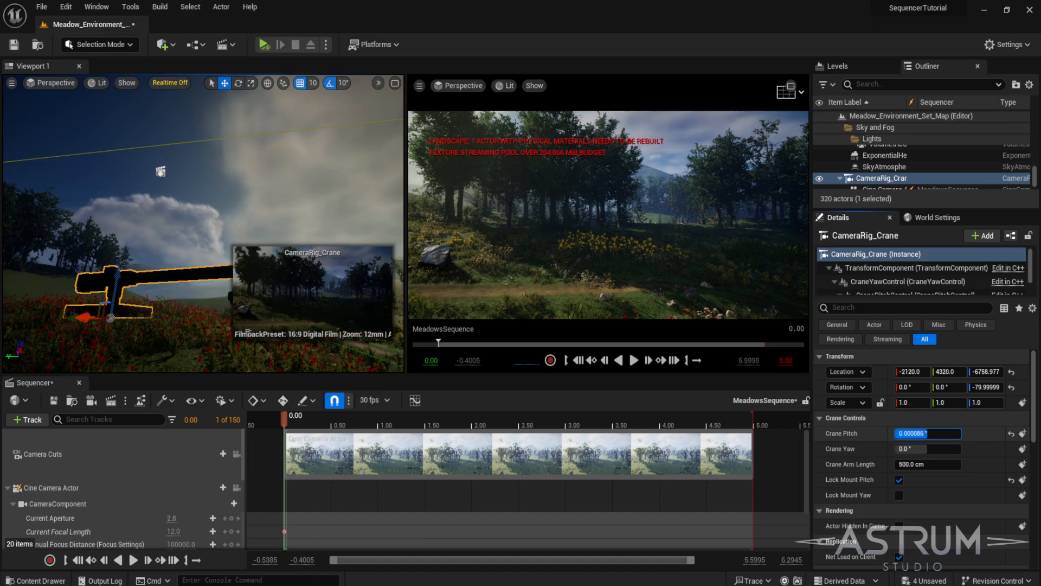
mouse_move(925, 433)
left_mouse_down()
mouse_move(971, 433)
mouse_move(917, 434)
left_mouse_up()
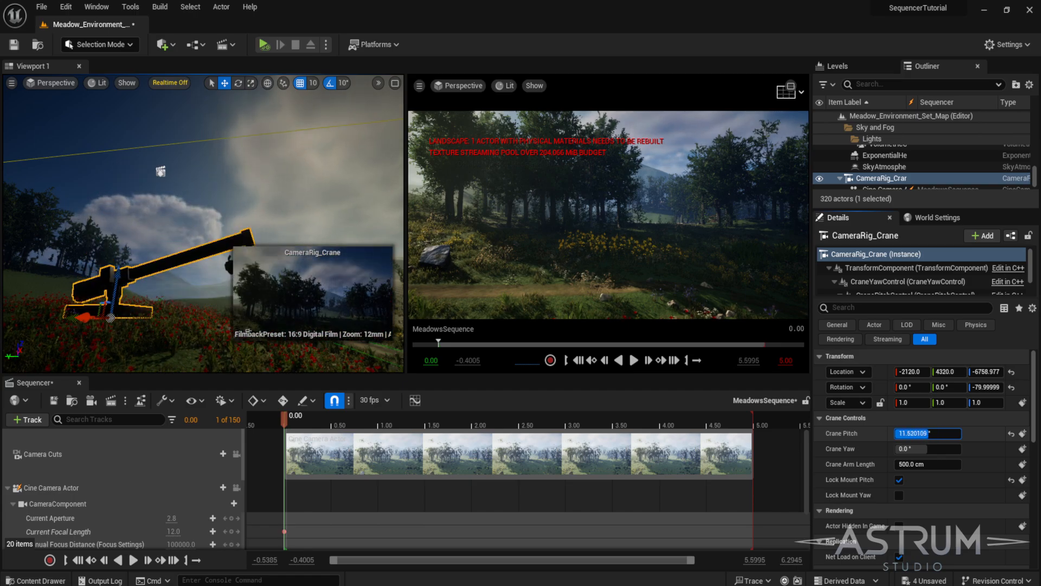
mouse_move(927, 433)
left_mouse_down()
mouse_move(963, 433)
mouse_move(928, 433)
left_mouse_up()
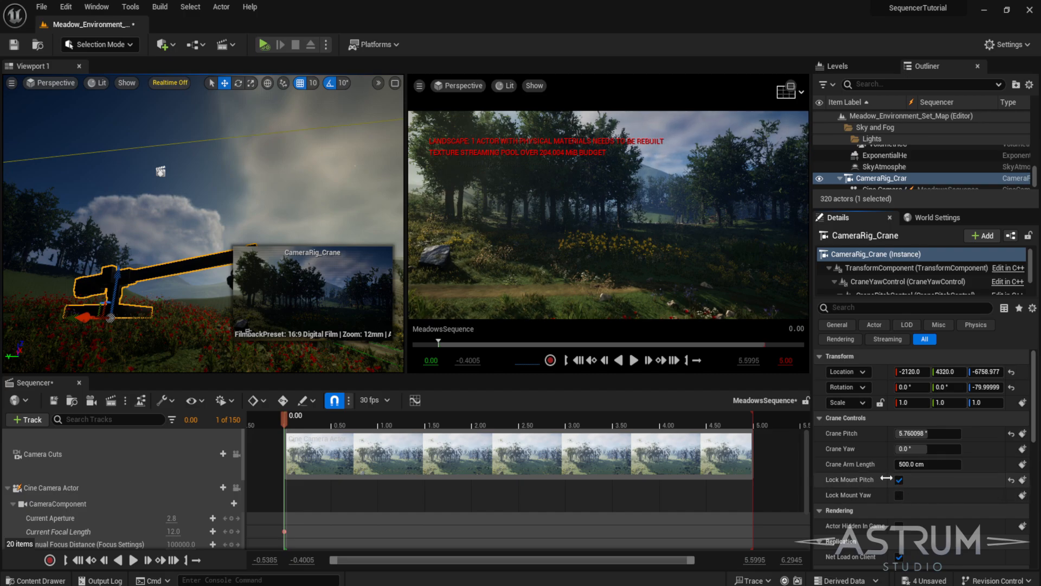
mouse_move(285, 419)
left_mouse_down()
mouse_move(296, 417)
mouse_move(282, 418)
left_mouse_up()
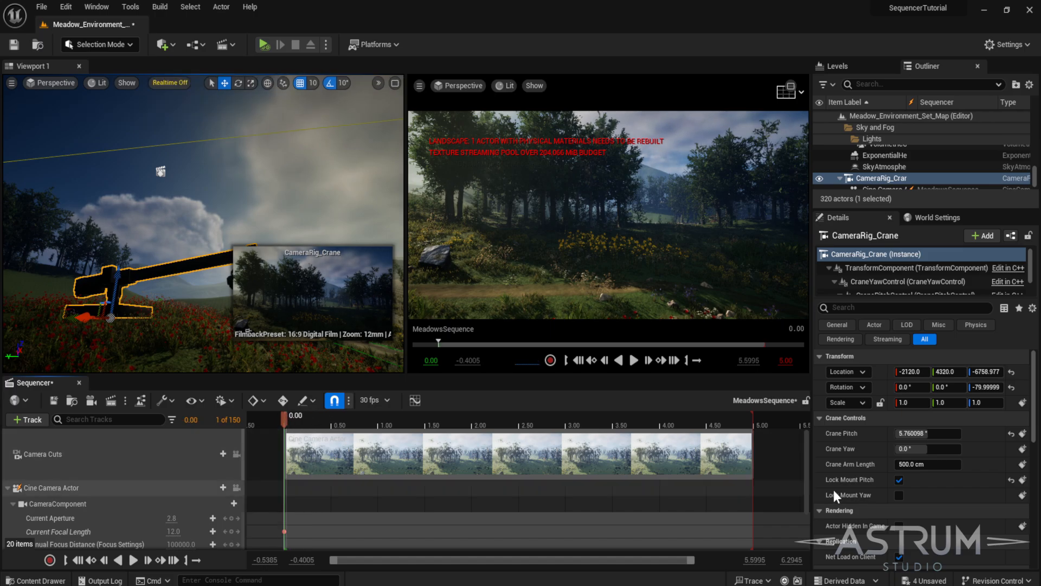
- Disable Lock Mount Pitch, return the Crane Pitch to about 46°, and shrink the Sequencer panel
left_click(898, 480)
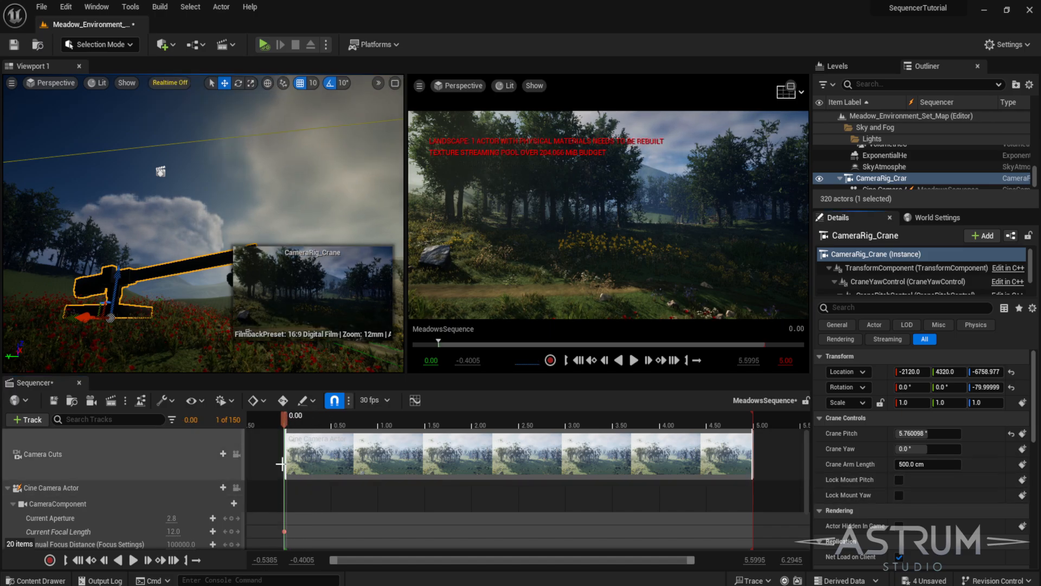
mouse_move(917, 438)
left_mouse_down()
mouse_move(976, 438)
mouse_move(915, 434)
left_mouse_up()
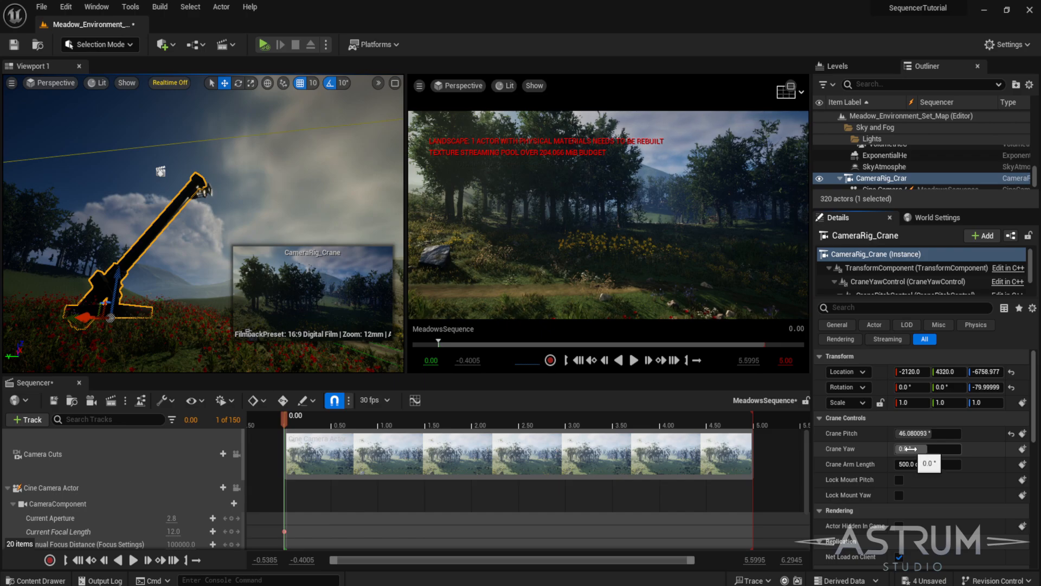
scroll(325, 364, "up", 4)
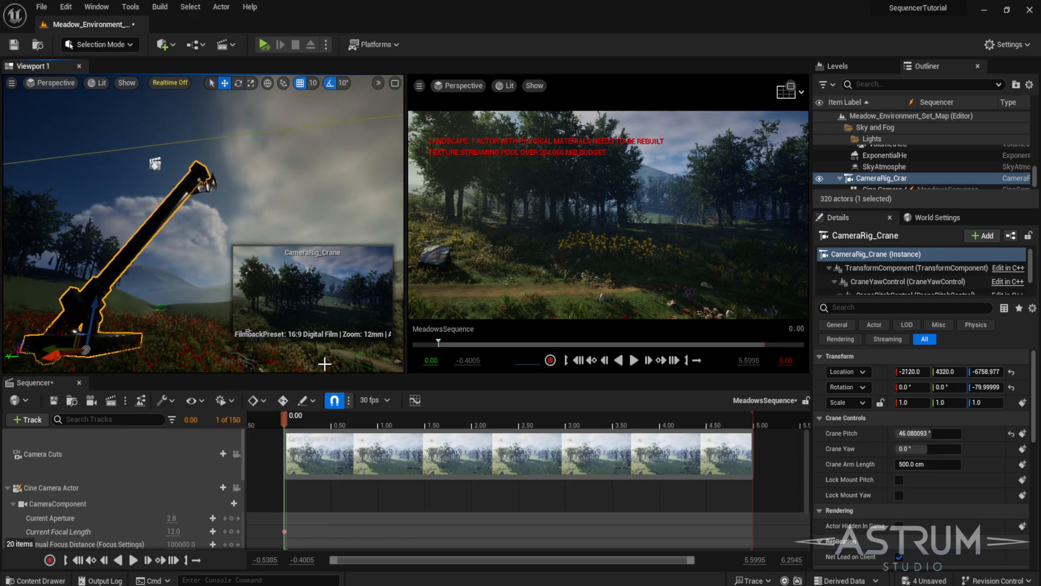
left_click_drag(324, 374, 326, 476)
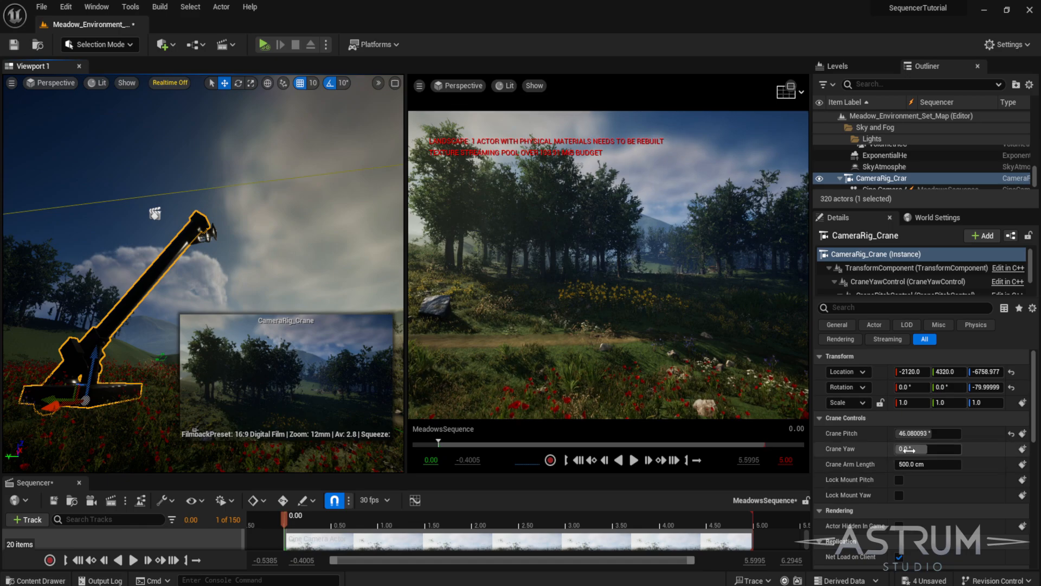
- Swing the Crane Yaw while toggling Lock Mount Yaw on and off
mouse_move(918, 449)
left_mouse_down()
mouse_move(844, 449)
mouse_move(962, 449)
mouse_move(922, 449)
mouse_move(931, 449)
left_mouse_up()
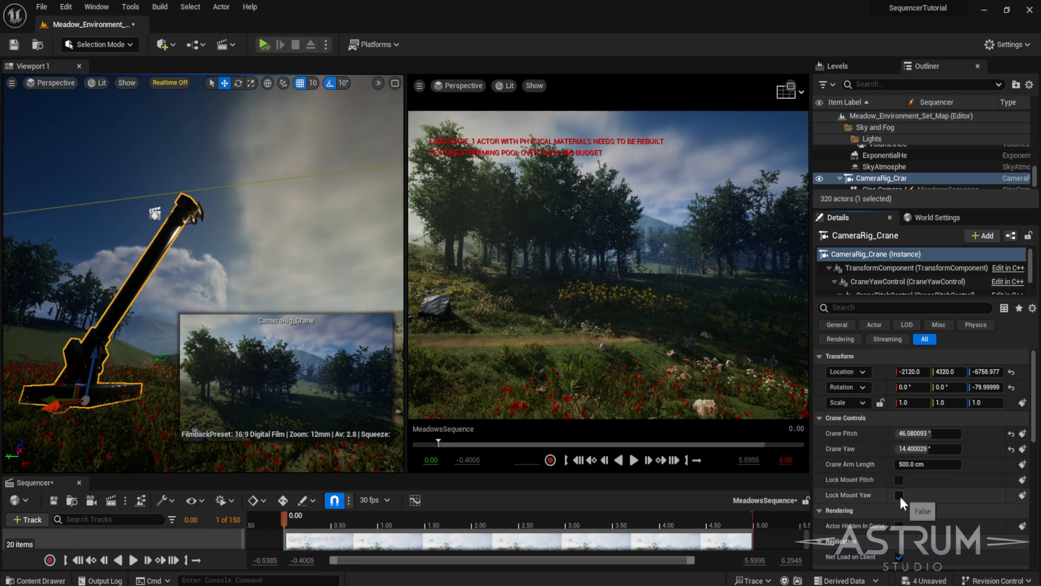
left_click(899, 495)
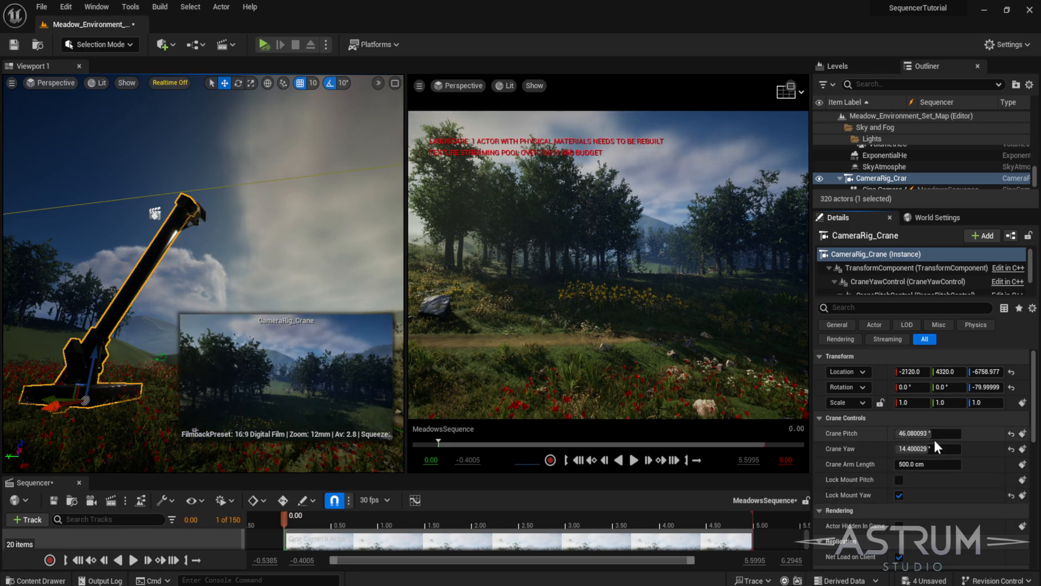
left_click_drag(928, 449, 917, 449)
left_click(899, 495)
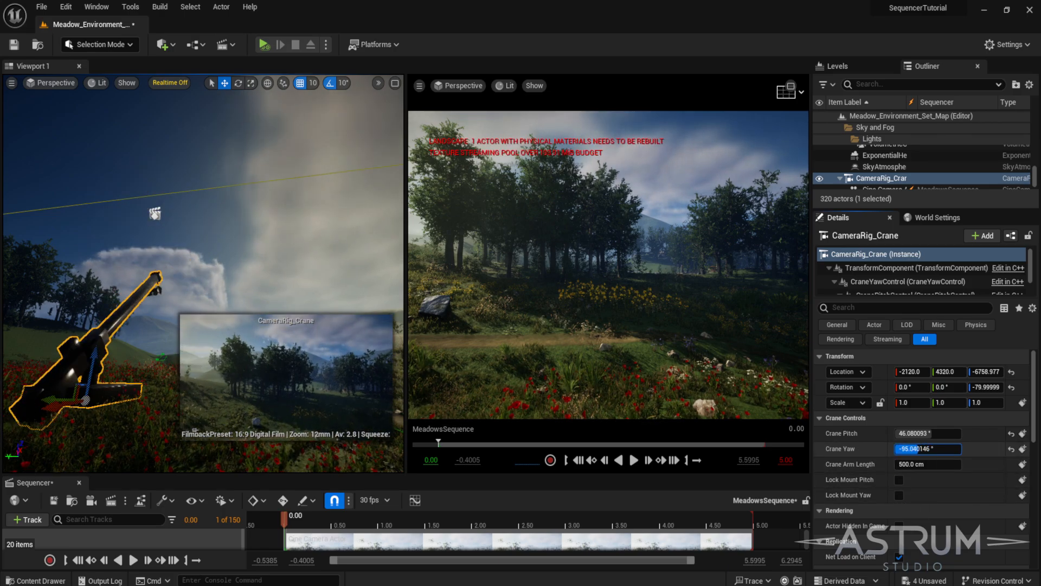
- Set the Crane Yaw to -360° and rotate it to about 216°
type("-360")
key("Return")
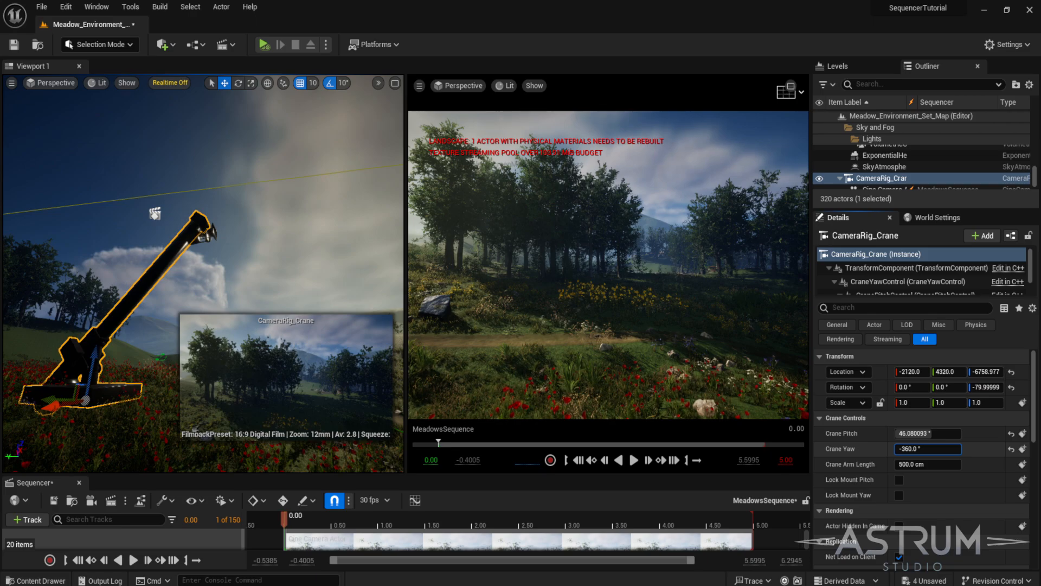
left_click_drag(922, 449, 942, 449)
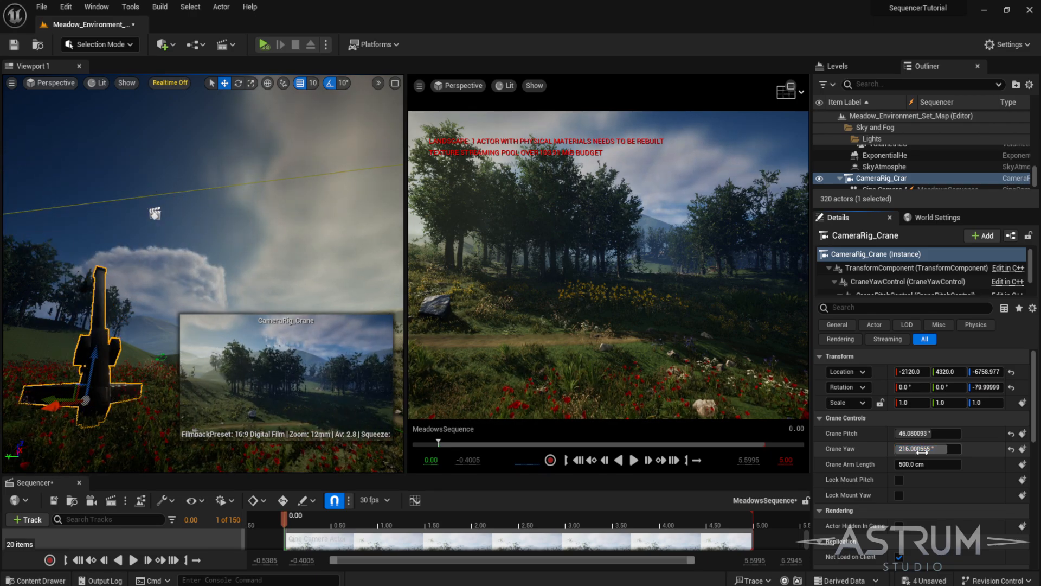
- Enable Lock Mount Yaw, rotate the Crane Yaw to about 37°, and disable the lock again
left_click(900, 495)
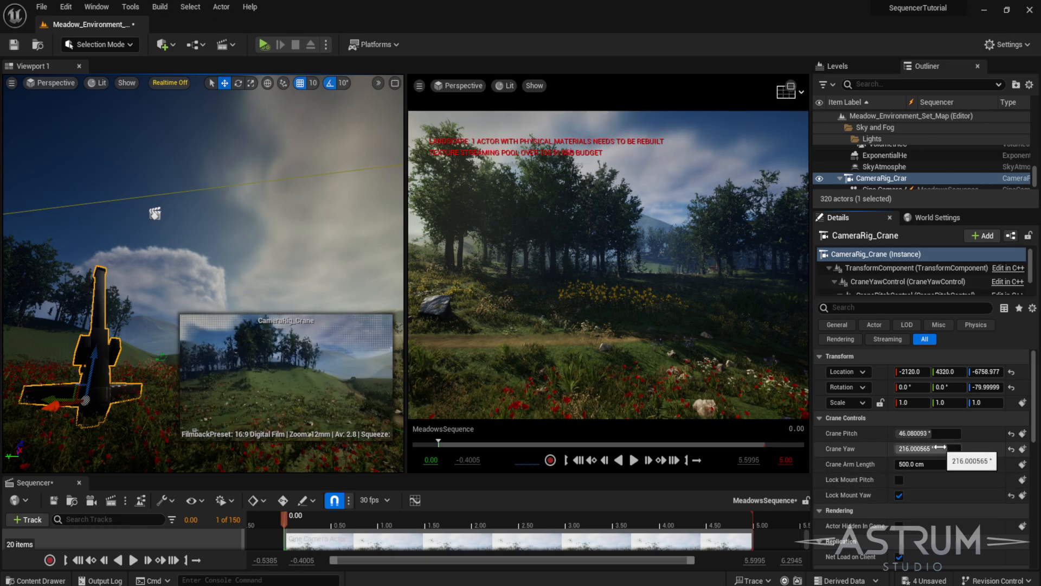
left_click_drag(940, 448, 997, 449)
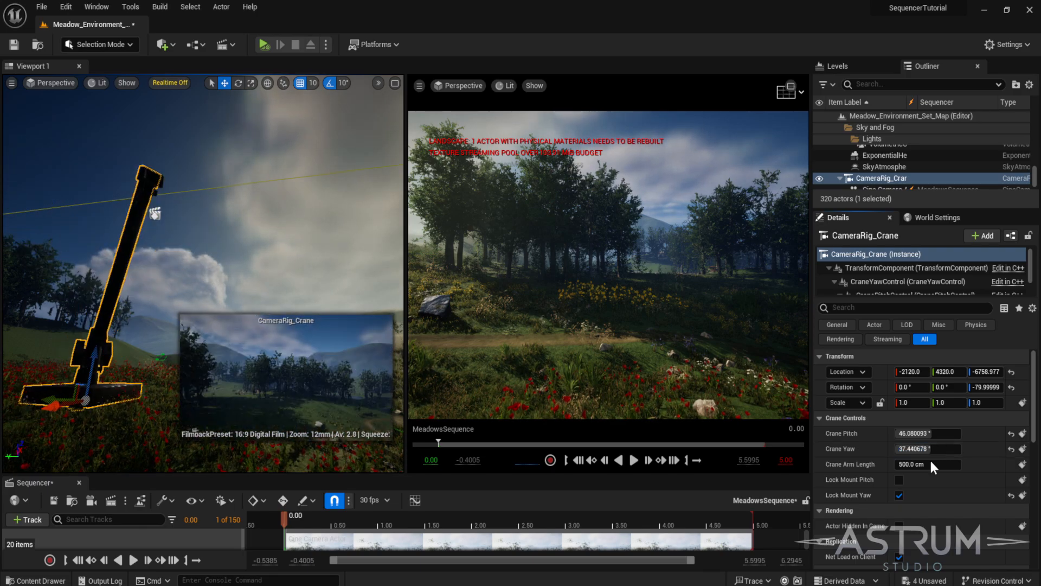
left_click(900, 495)
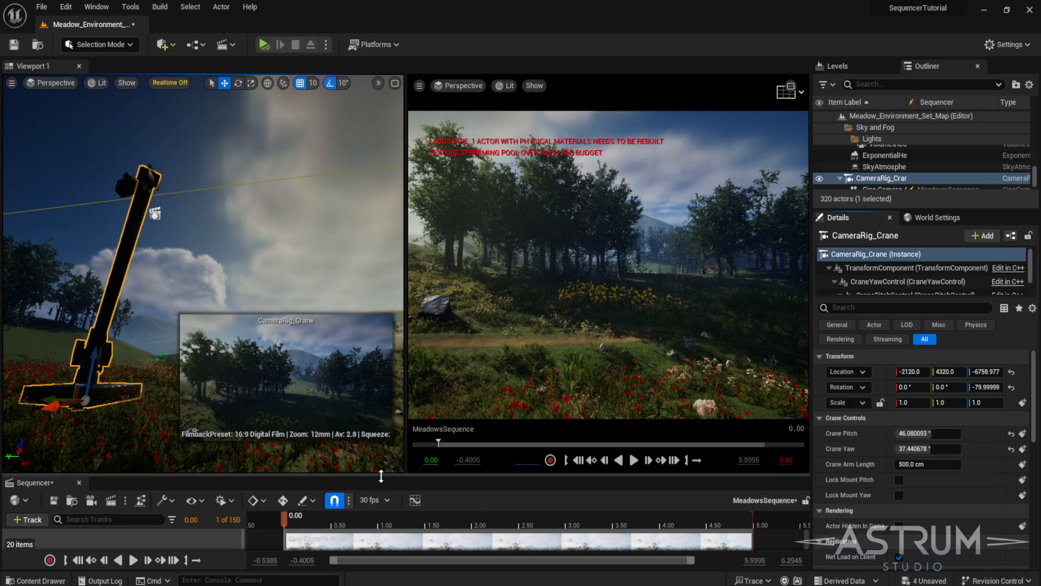
- Enlarge the Sequencer panel and reset the Crane Yaw and Crane Pitch to their defaults
left_click_drag(379, 476, 418, 431)
left_click(1011, 449)
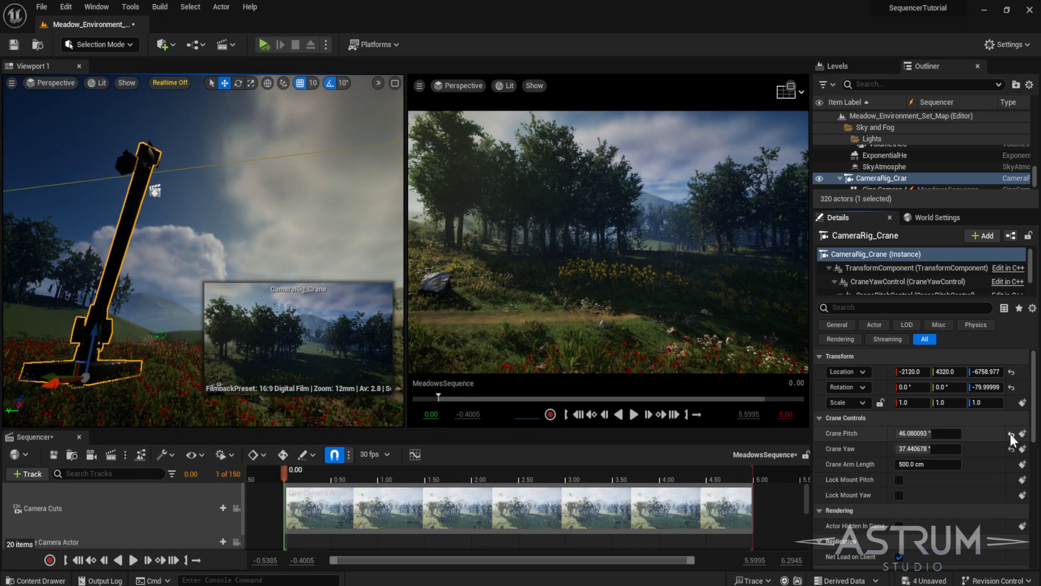
left_click(1012, 433)
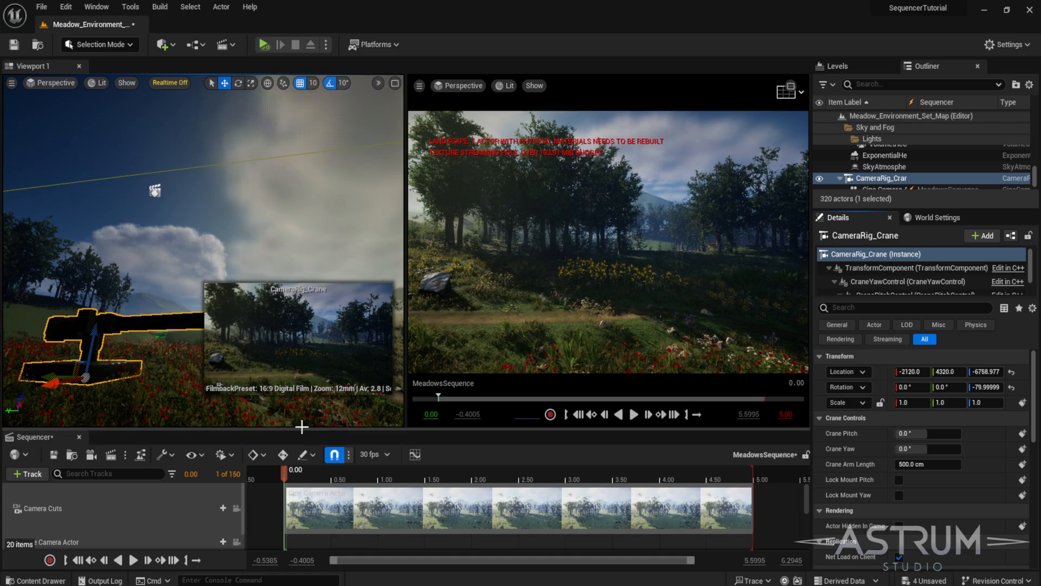
- Extend the sequence's playback end and the camera cut section to 14 seconds
left_click_drag(302, 433, 298, 348)
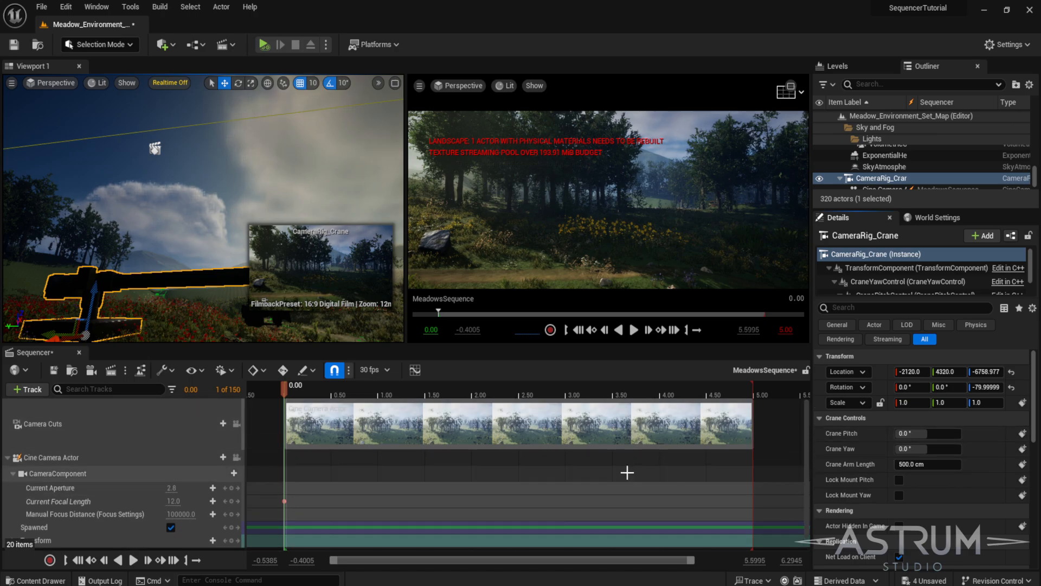
scroll(626, 484, "down", 5, "ctrl")
left_click_drag(477, 398, 780, 399)
scroll(694, 444, "down", 4, "ctrl")
scroll(694, 444, "down", 1)
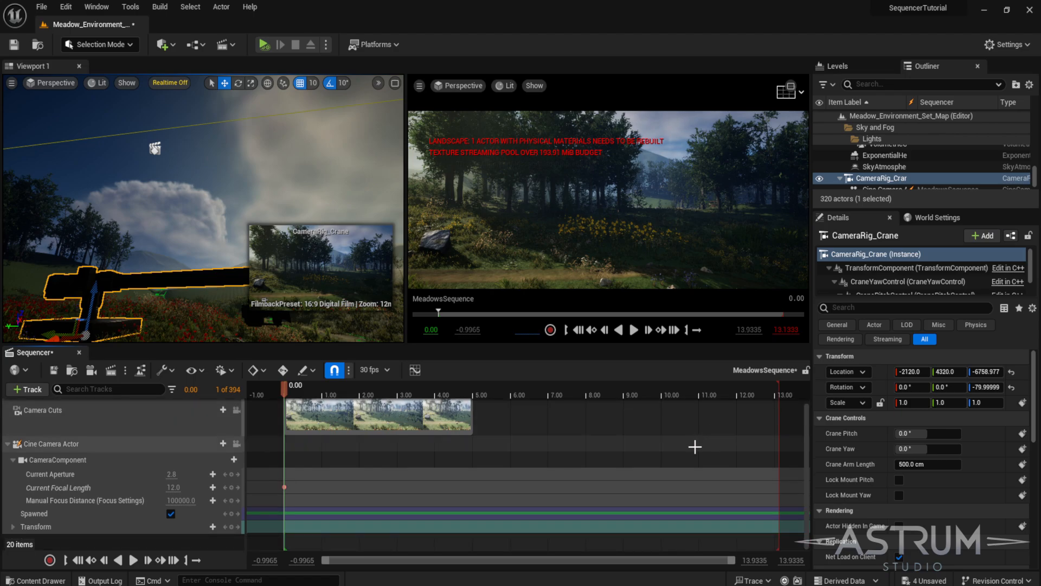
mouse_move(523, 386)
left_mouse_down()
mouse_move(585, 387)
mouse_move(538, 389)
left_mouse_up()
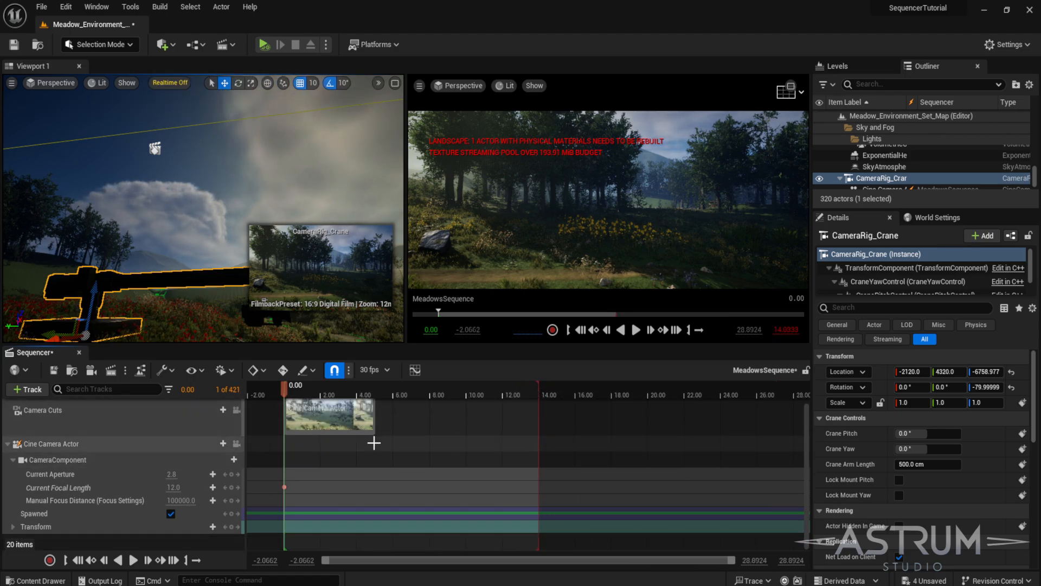
scroll(379, 423, "up", 1)
left_click_drag(372, 427, 539, 425)
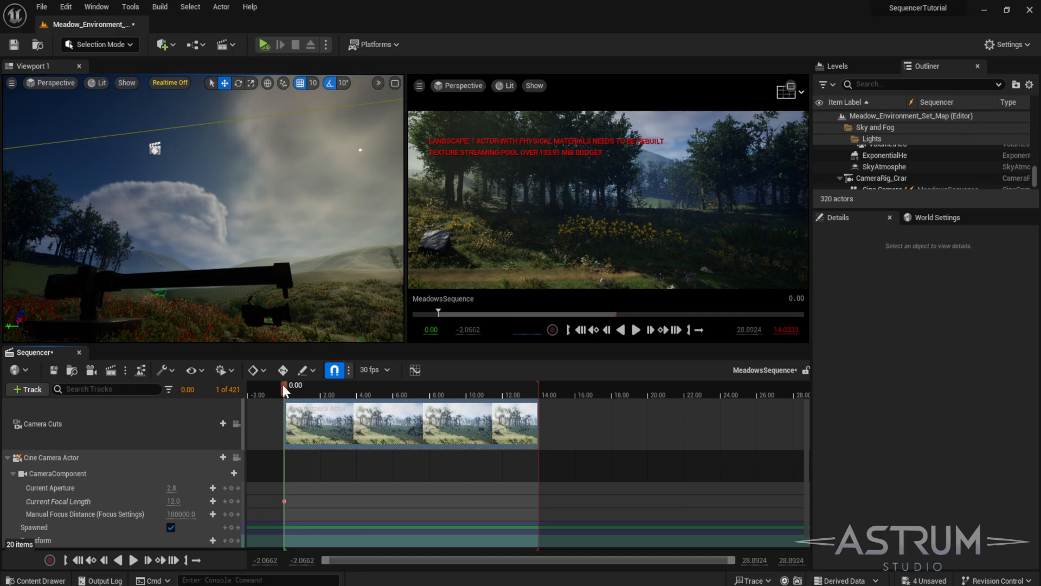
- Select the crane rig in the viewport and collapse the Cine Camera Actor track
left_click(226, 278)
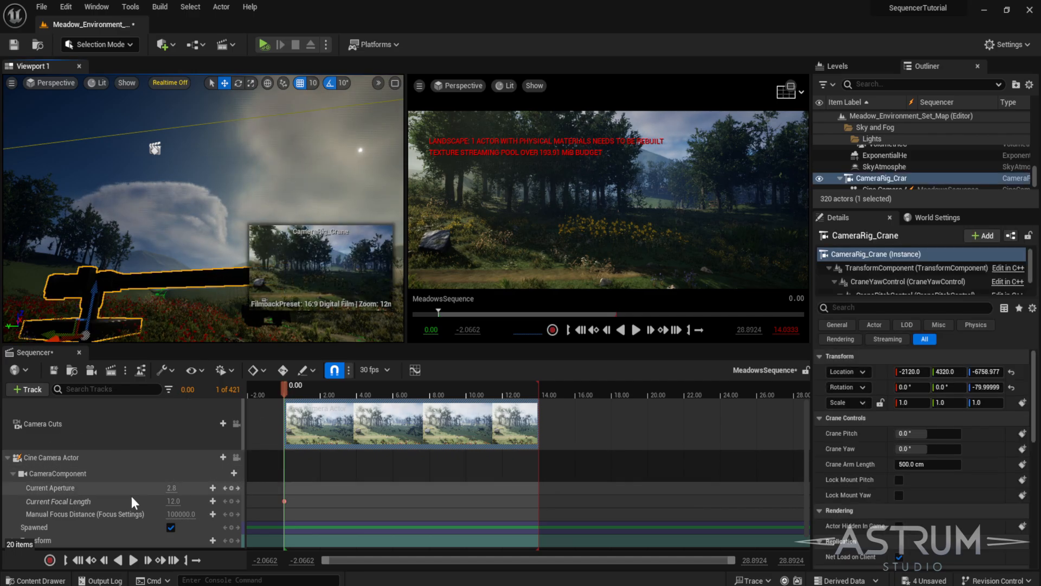
scroll(128, 494, "down", 1)
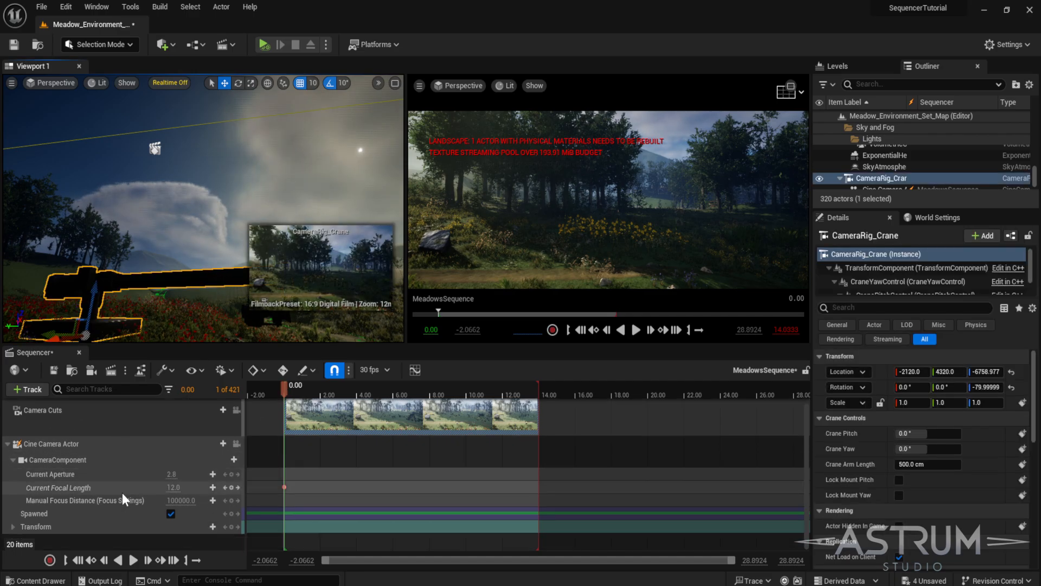
left_click(7, 444)
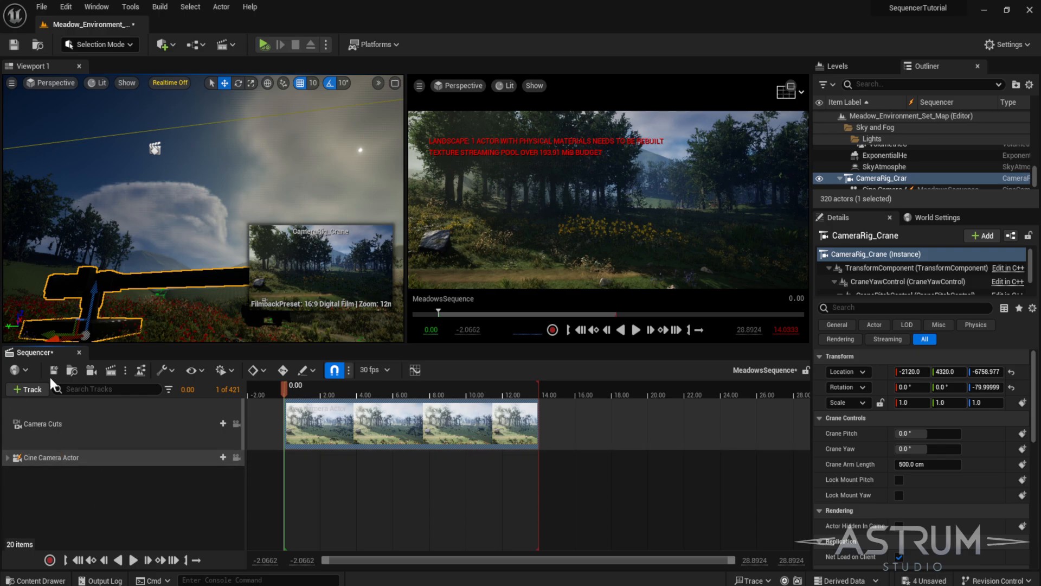
- Add a keyframe for the crane rig's Lock Mount Yaw property
left_click(32, 389)
mouse_move(74, 408)
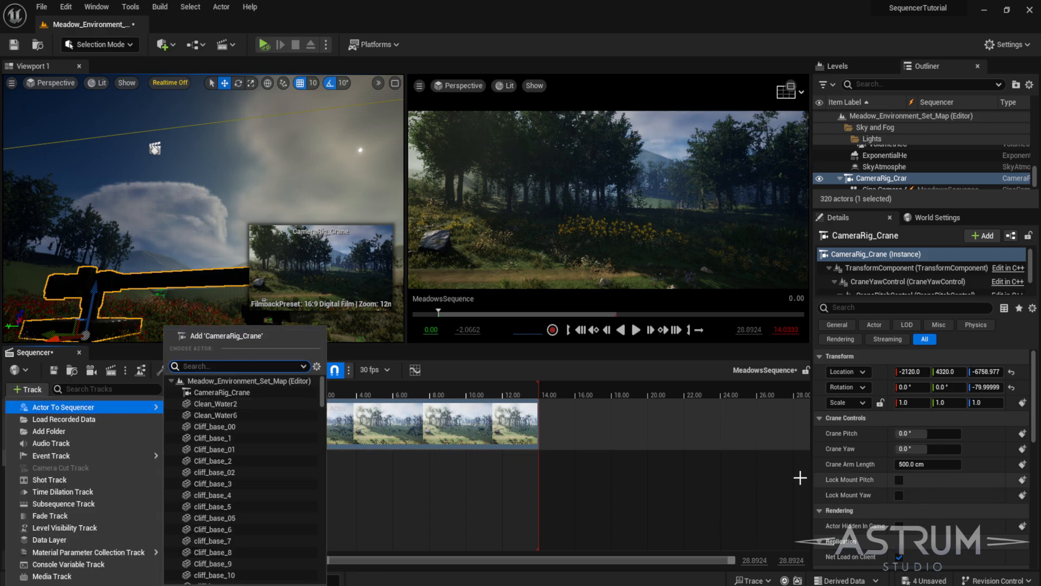
left_click(988, 472)
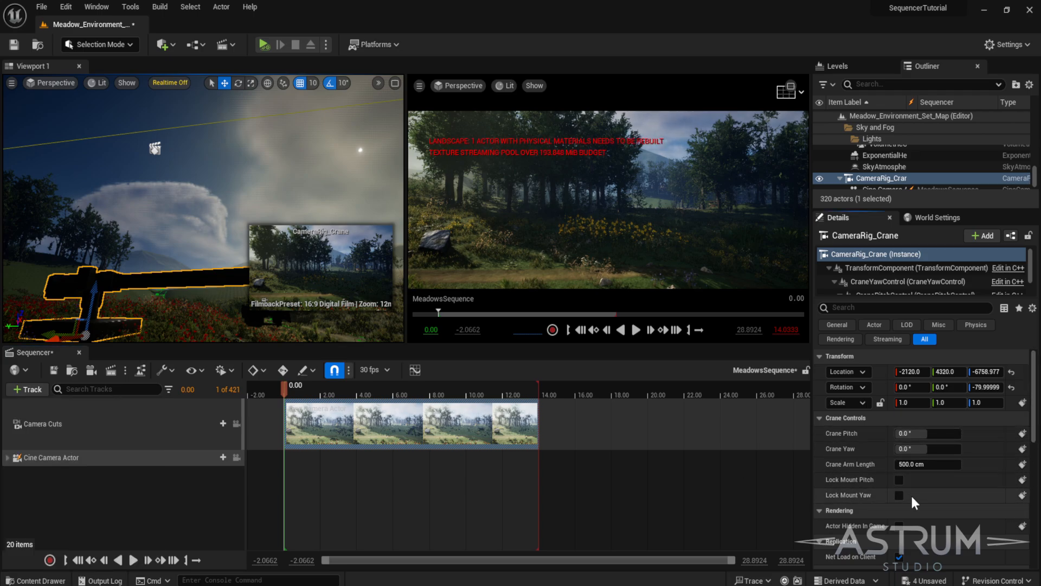
left_click(1023, 495)
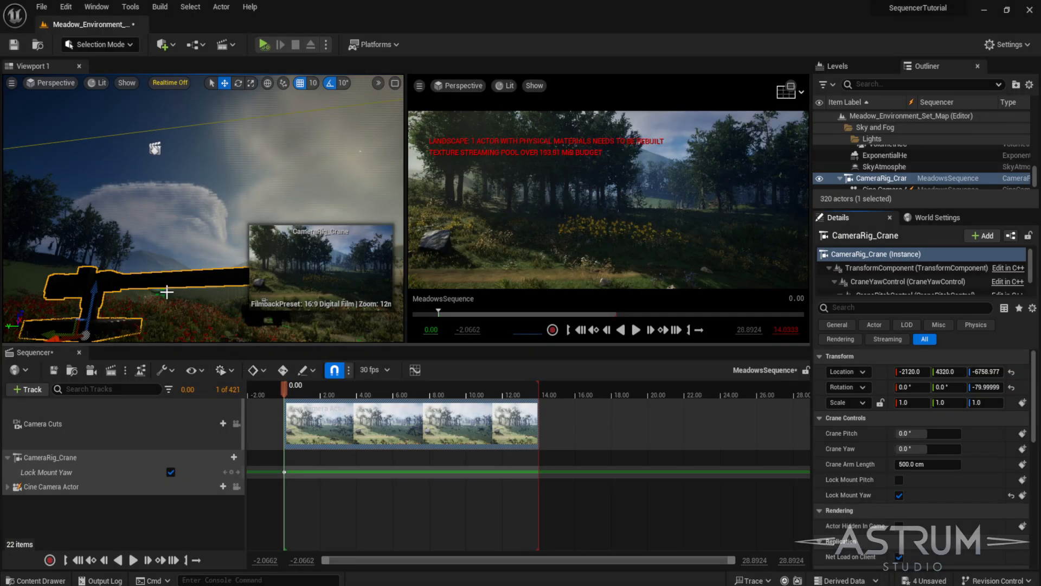
- Raise the Crane Pitch to about 63°, enable Lock Mount Pitch, and key the Crane Pitch at the start
left_click_drag(401, 347, 404, 442)
left_click_drag(937, 436, 1017, 435)
left_click(899, 479)
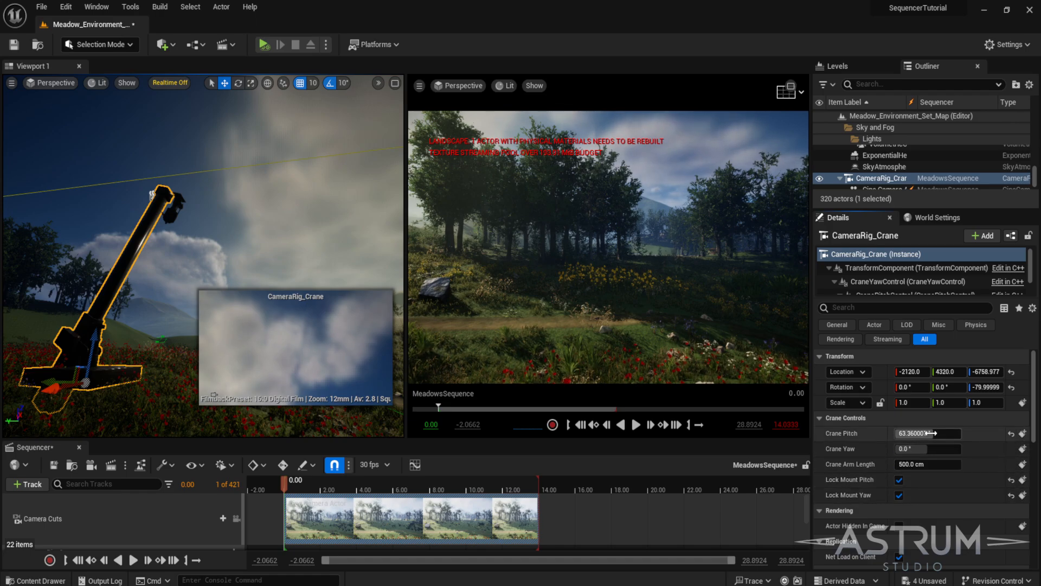
left_click(1022, 434)
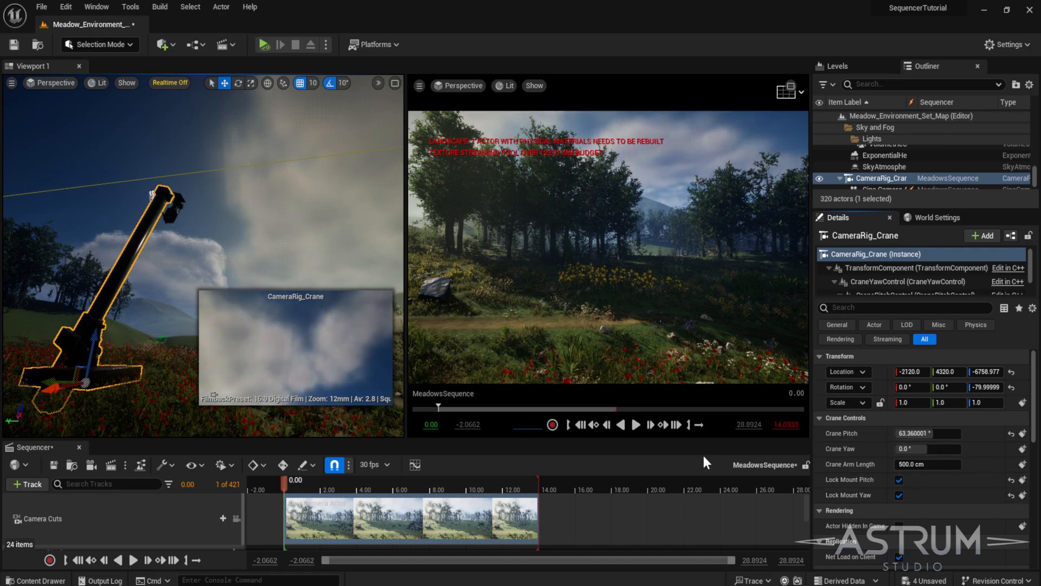
- At 4 seconds, reset the Crane Pitch to 0° and disable Lock Mount Pitch
left_click_drag(283, 483, 356, 480)
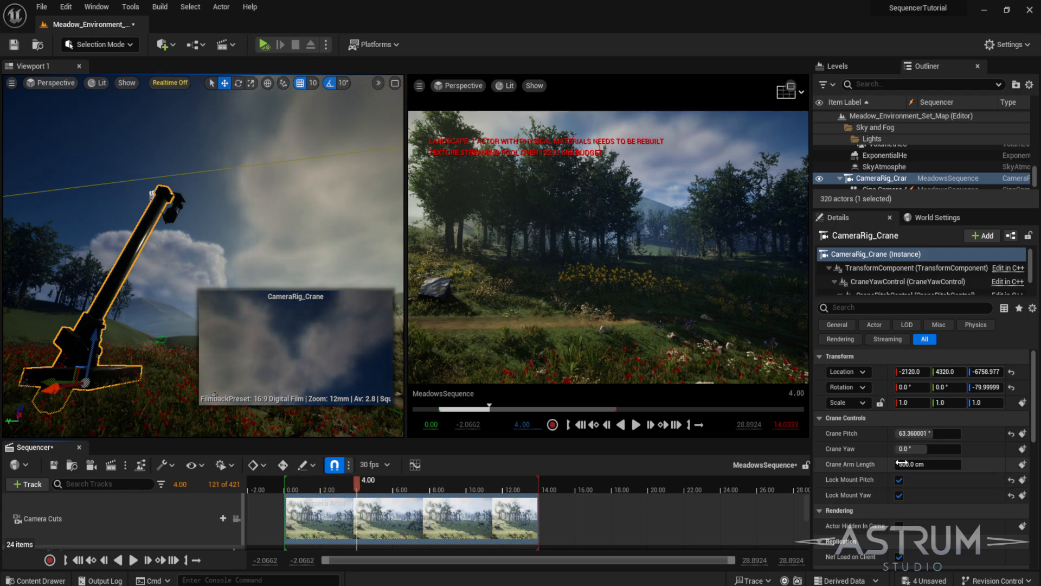
left_click_drag(922, 433, 884, 433)
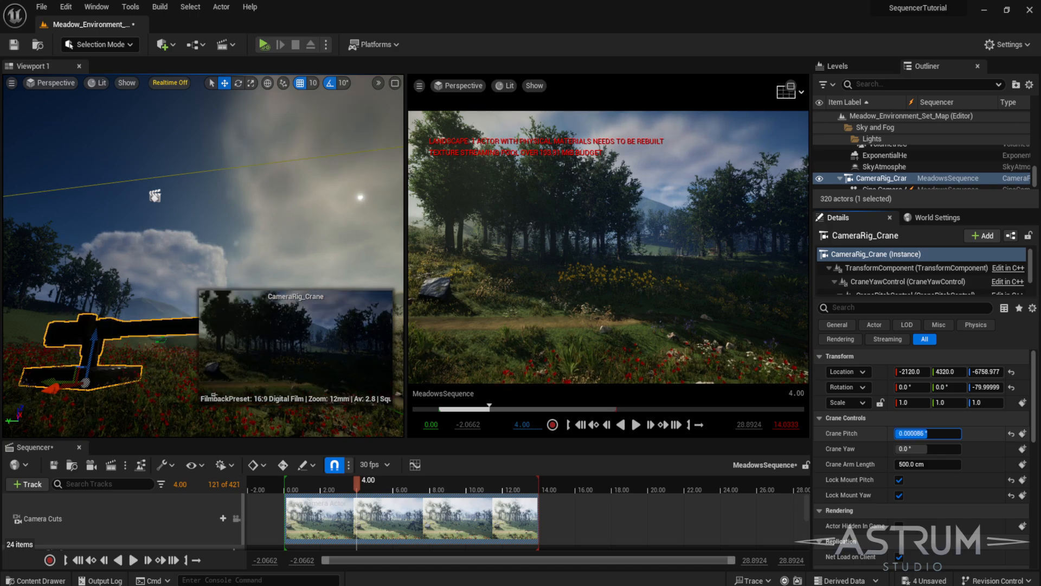
left_click(1012, 433)
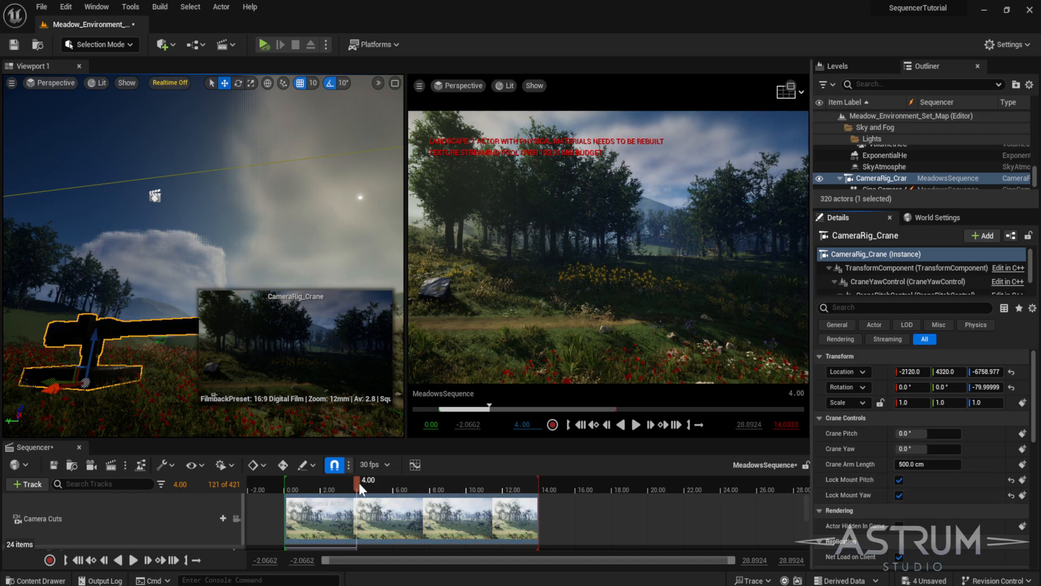
left_click_drag(358, 483, 359, 484)
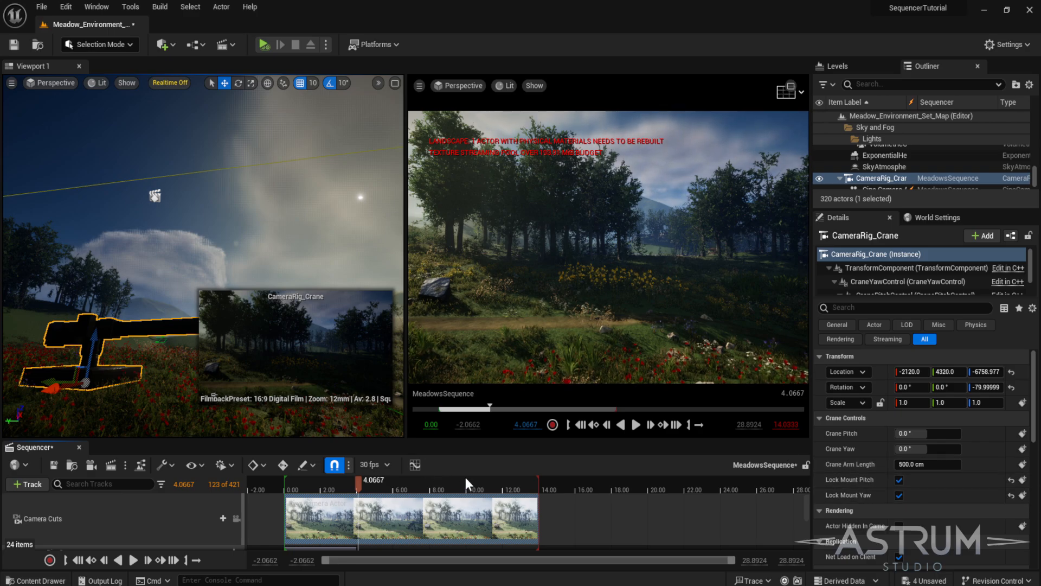
left_click(899, 480)
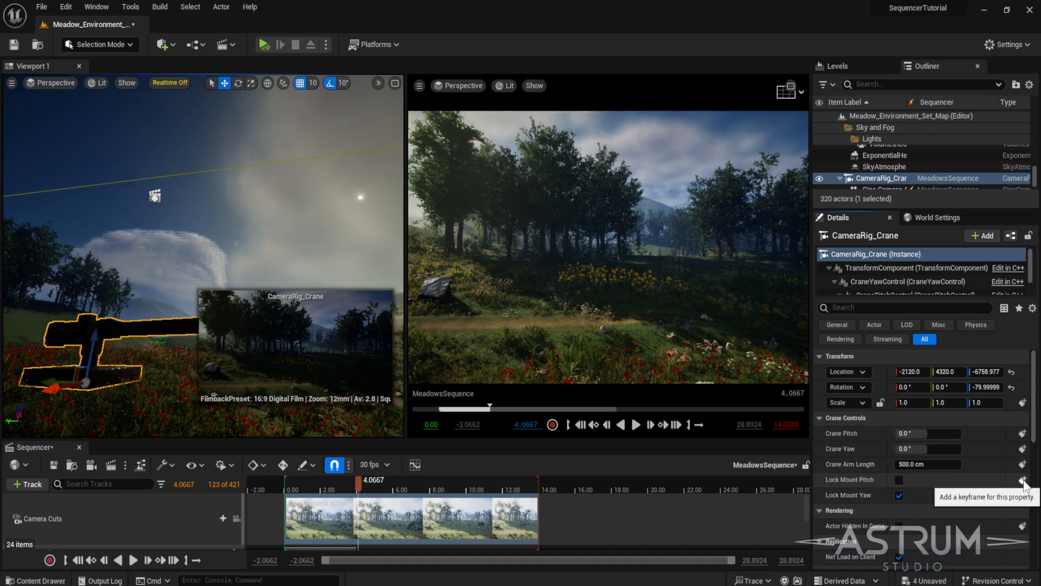
- Key the Crane Yaw and Crane Arm Length at about 4.07 seconds
left_click_drag(366, 439, 371, 389)
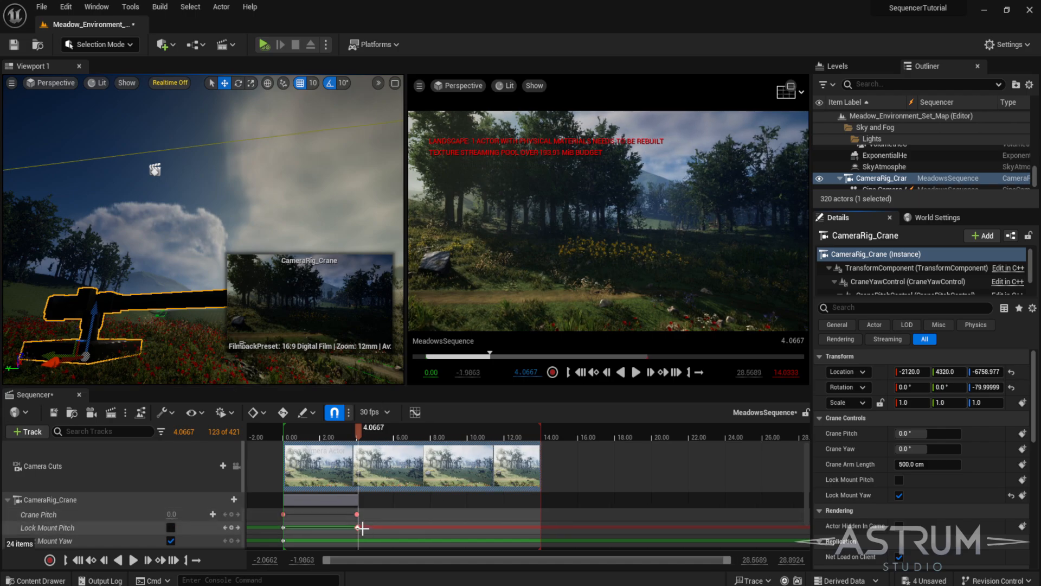
scroll(369, 527, "up", 6, "ctrl")
scroll(361, 525, "up", 2, "ctrl")
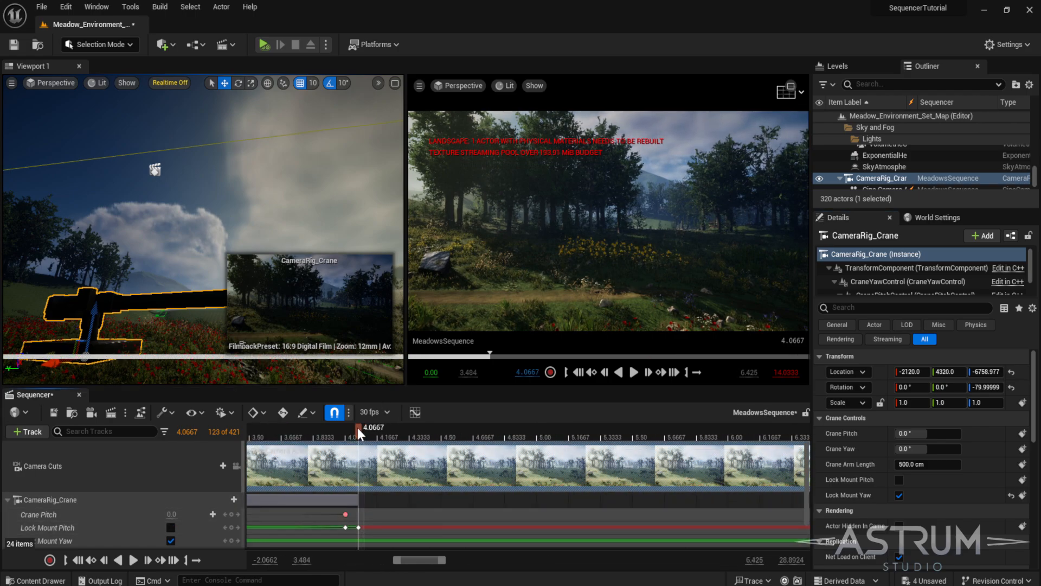
left_click_drag(356, 427, 431, 427)
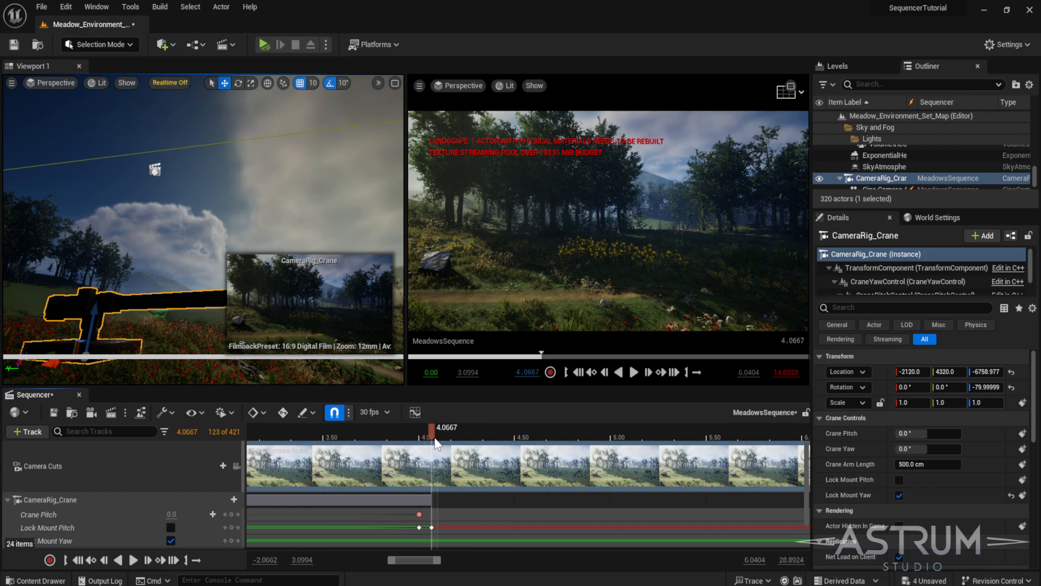
scroll(462, 524, "down", 5, "ctrl")
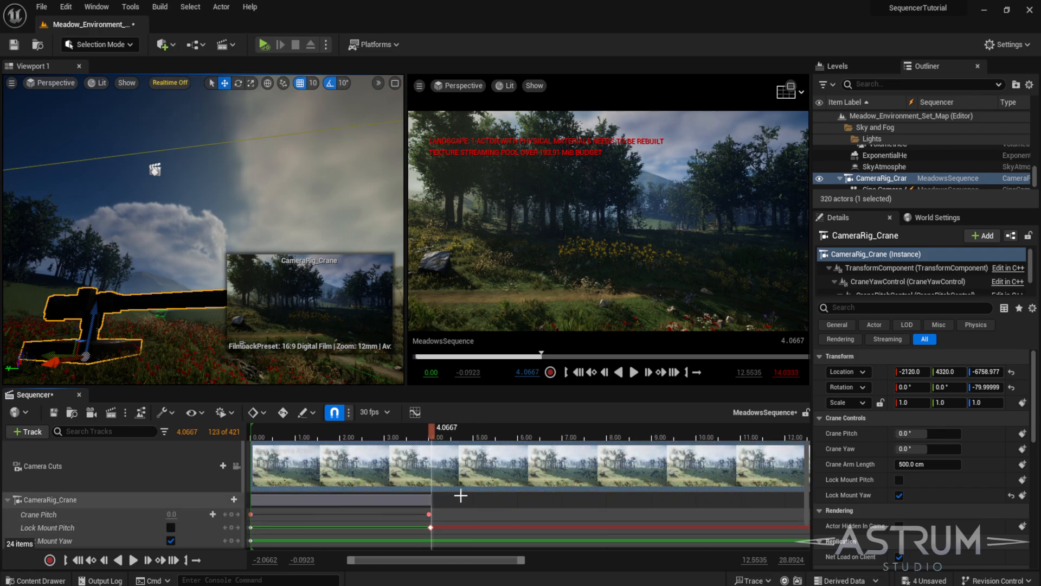
scroll(461, 509, "down", 1, "ctrl")
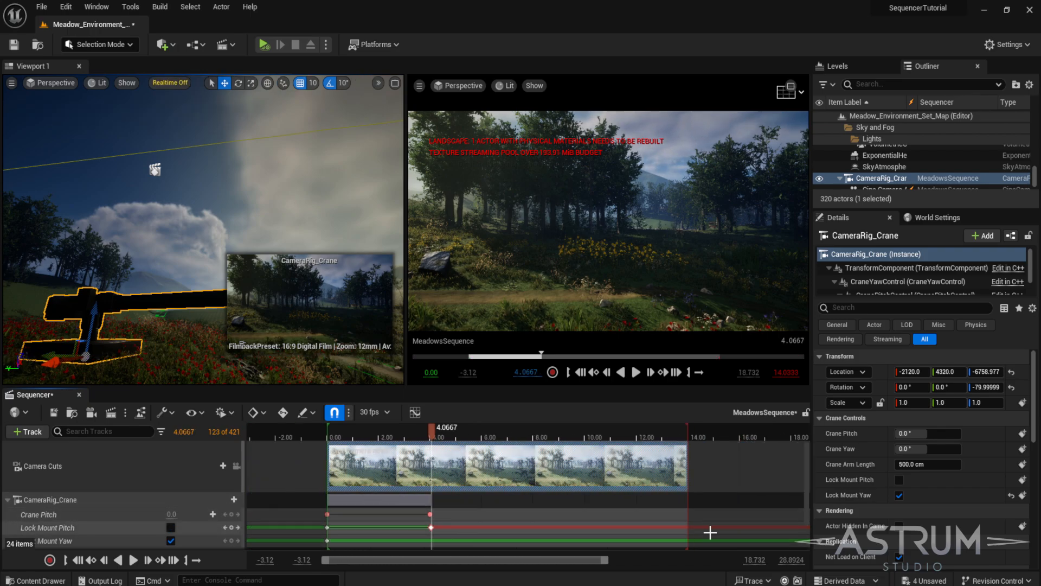
left_click(1023, 448)
left_click(1022, 464)
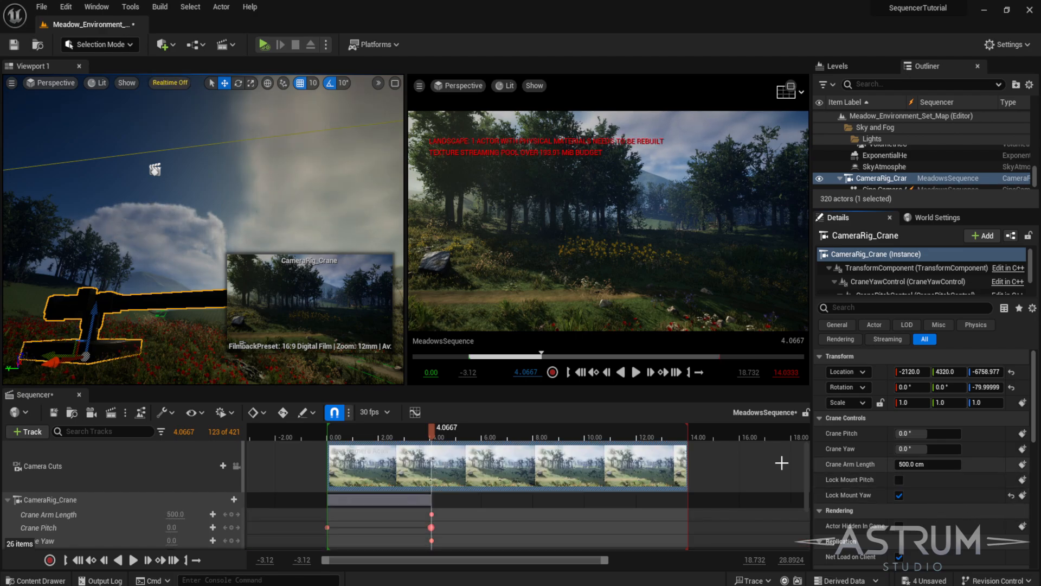
scroll(581, 450, "up", 2)
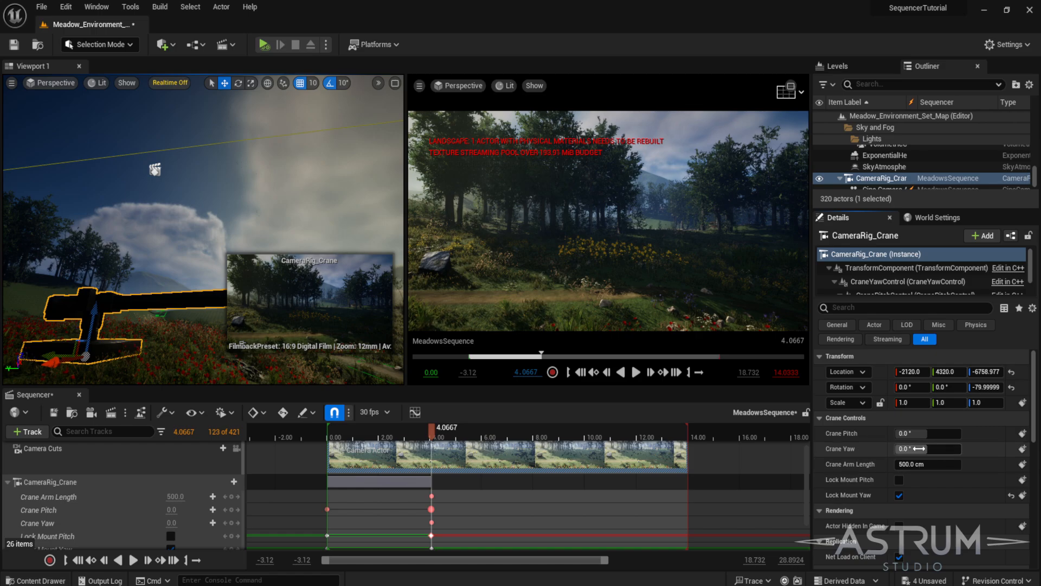
left_click_drag(919, 448, 970, 448)
key("ctrl+z")
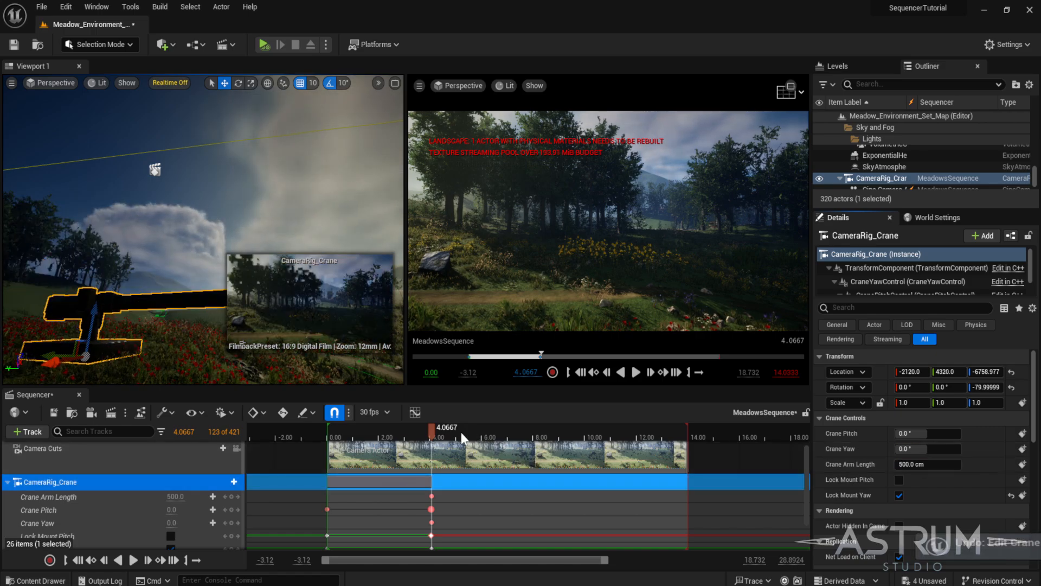
- At 14 seconds, set the Crane Yaw to about 63.36° and key it
left_click_drag(430, 431, 594, 441)
left_click_drag(674, 438, 688, 438)
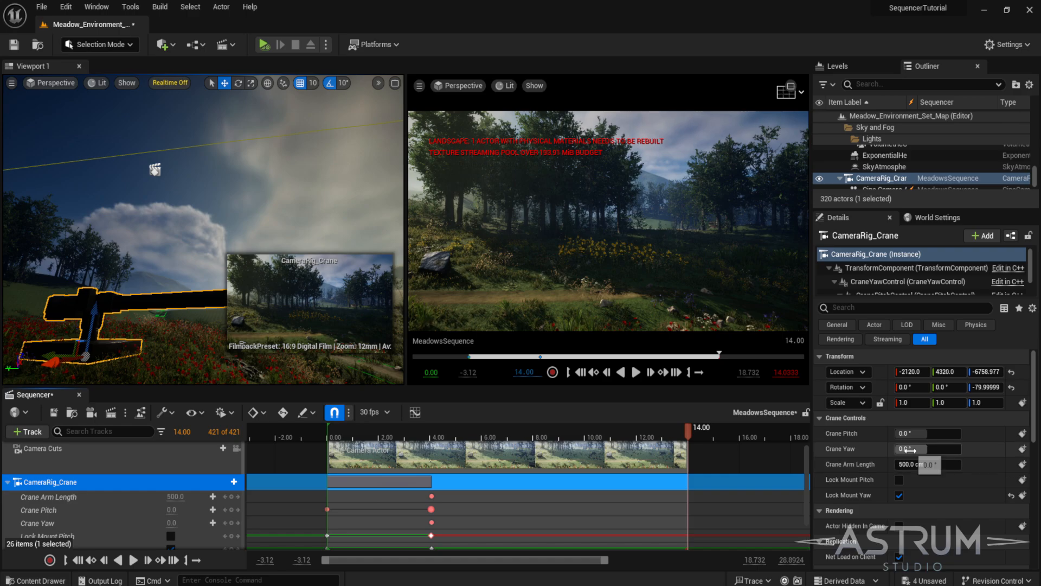
mouse_move(911, 449)
left_mouse_down()
mouse_move(955, 449)
mouse_move(911, 449)
mouse_move(922, 449)
left_mouse_up()
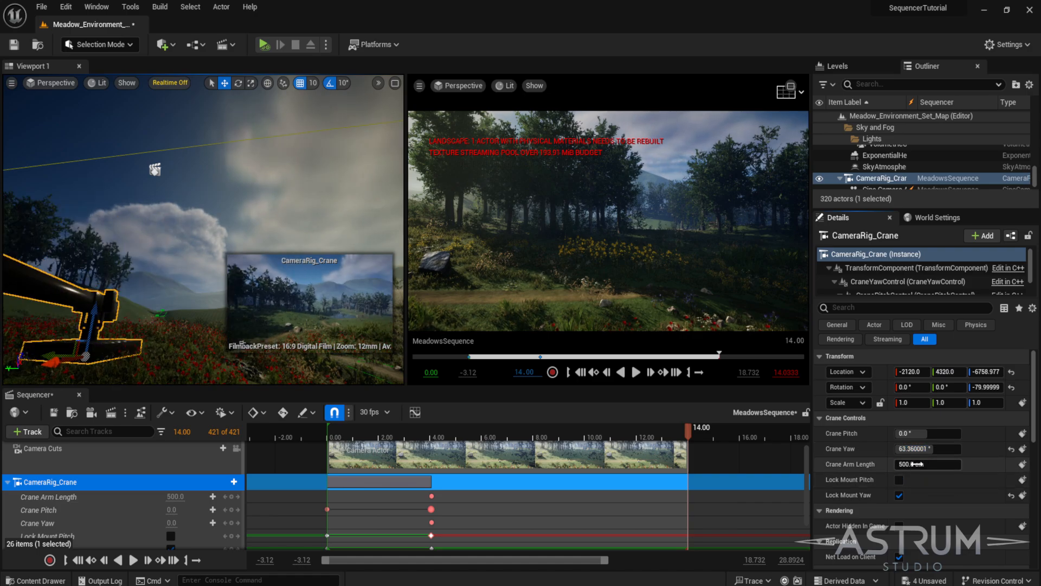
left_click(1022, 448)
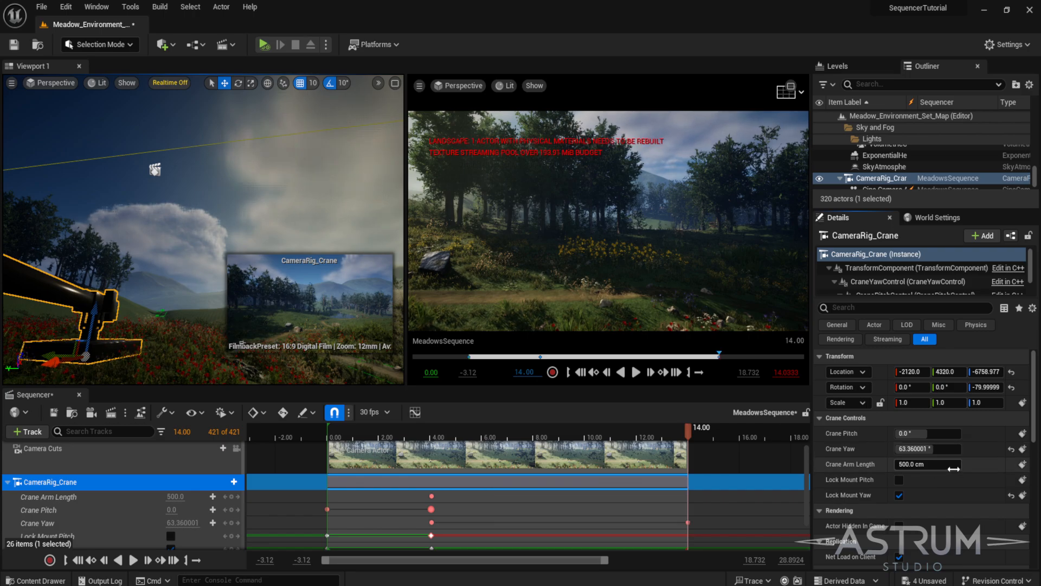
- Set the Crane Arm Length to about 1353 cm at 14 seconds and key it
left_click_drag(929, 468, 1020, 467)
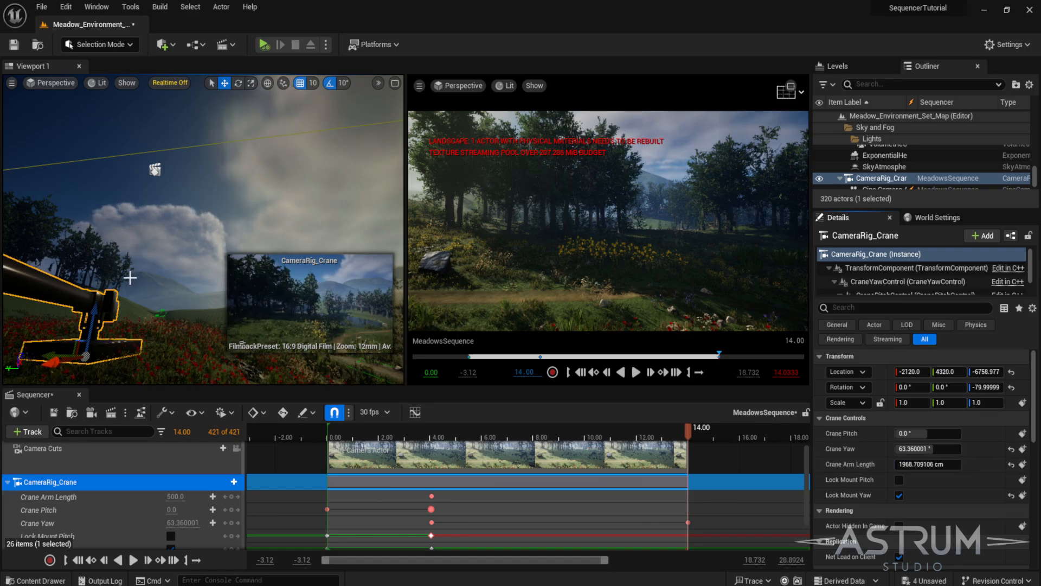
right_click_drag(129, 278, 145, 325)
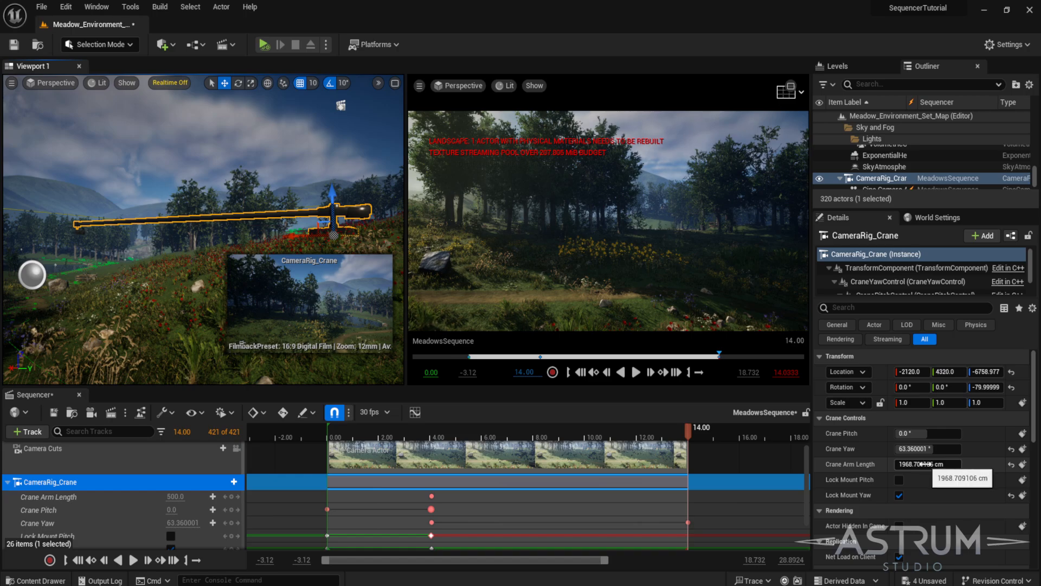
mouse_move(922, 464)
left_mouse_down()
mouse_move(879, 464)
mouse_move(938, 464)
mouse_move(922, 464)
left_mouse_up()
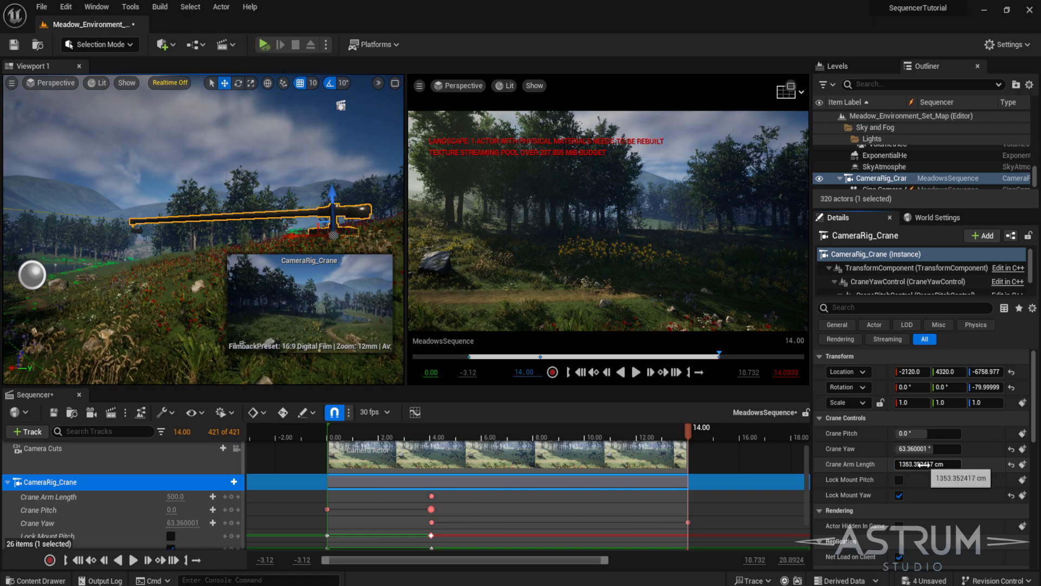
left_click(1023, 465)
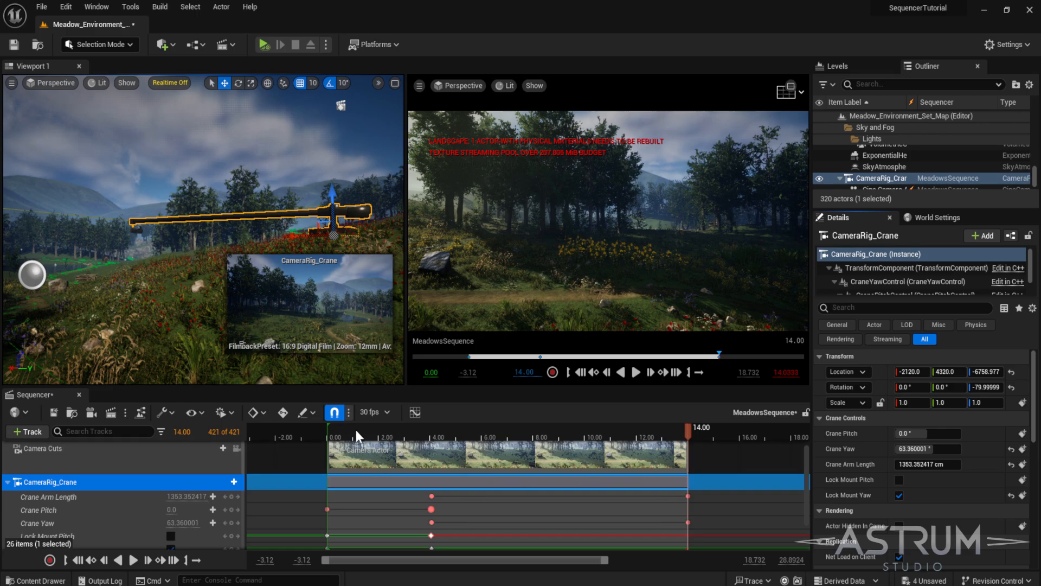
- Enlarge the cinematic viewport and play back the crane shot from the start
left_click(328, 433)
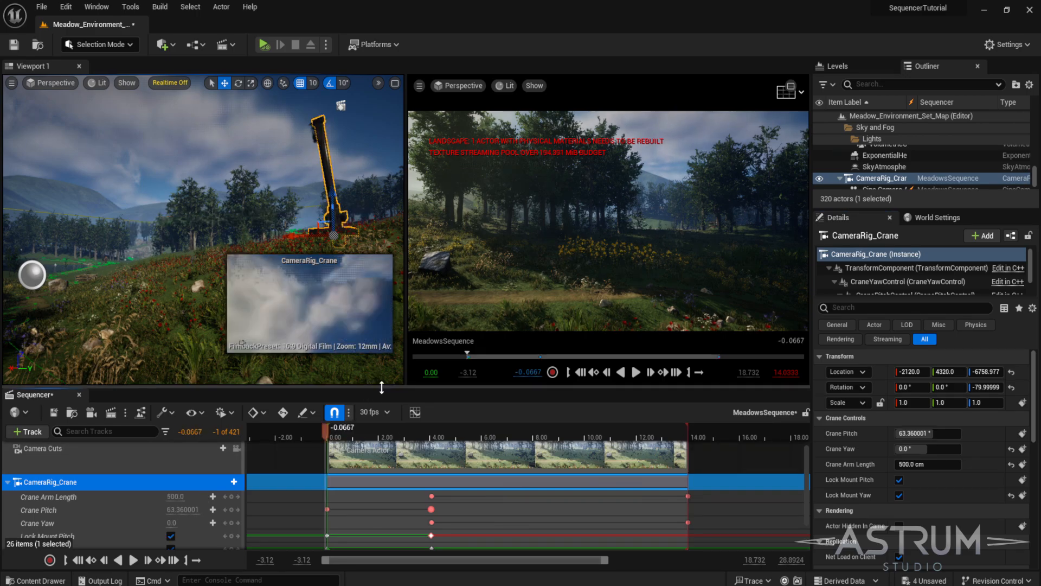
left_click_drag(379, 387, 380, 488)
left_click_drag(406, 282, 180, 282)
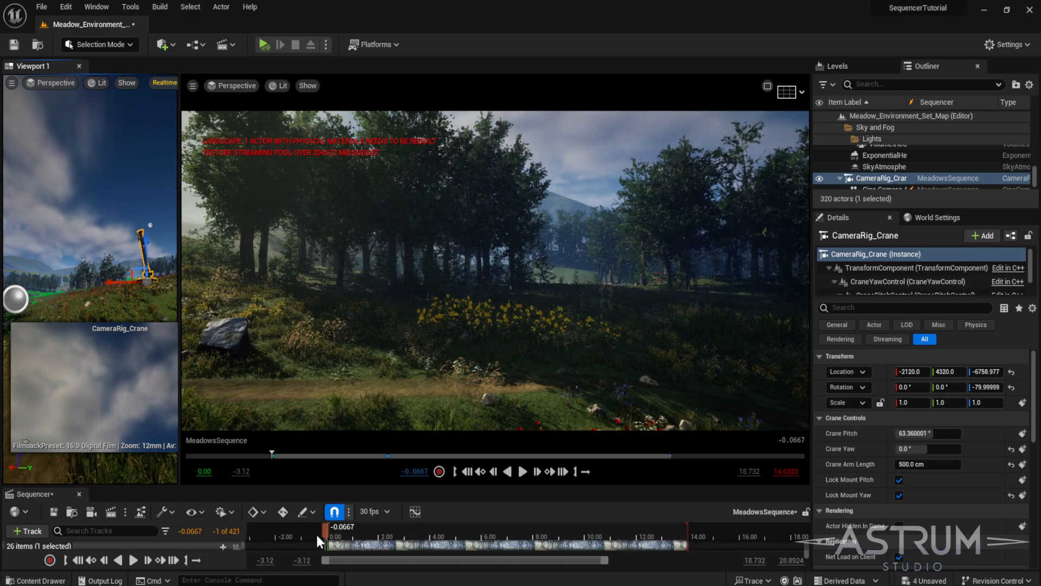
left_click_drag(326, 531, 325, 532)
key("space")
key("space")
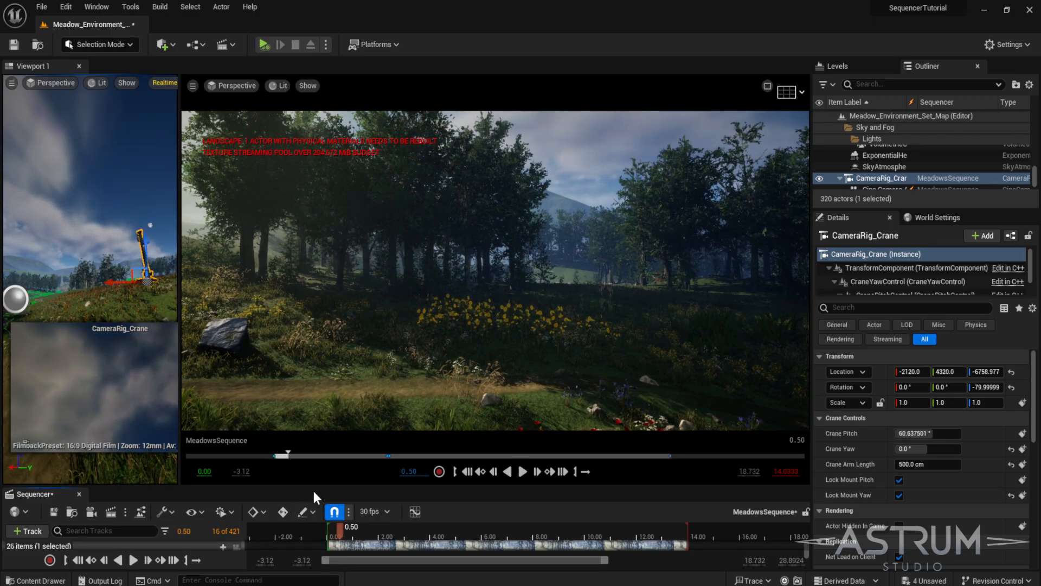
- Restore the Sequencer panel and replay the crane shot from before its start in the cinematic viewport
left_click_drag(310, 486, 309, 366)
left_click(236, 427)
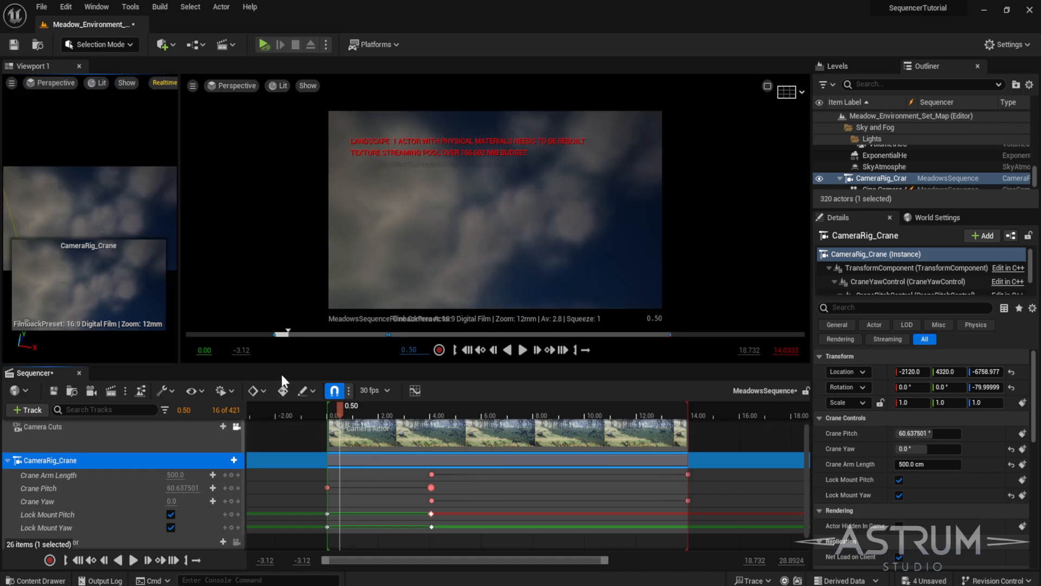
left_click_drag(342, 411, 317, 516)
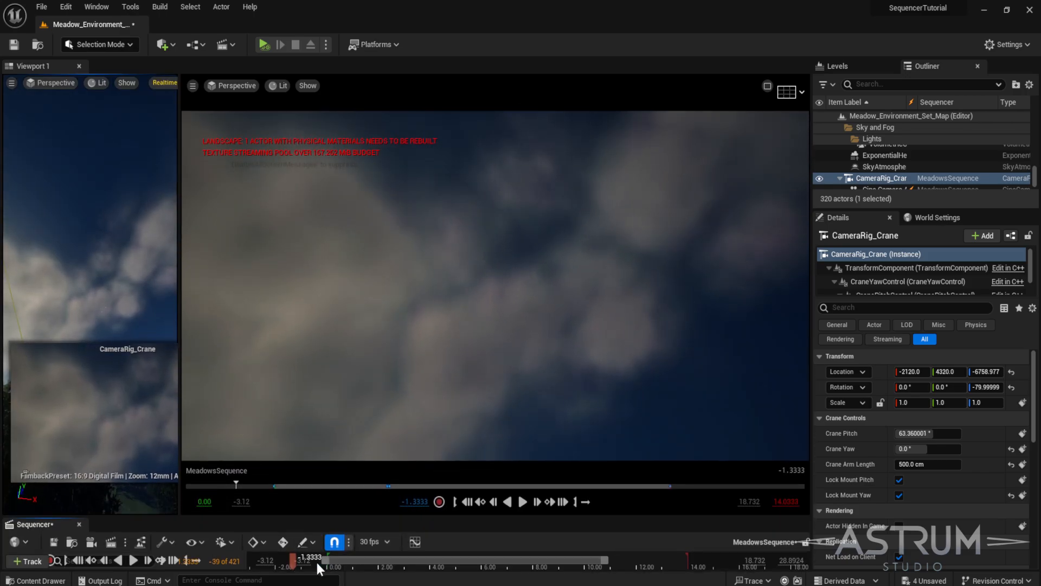
left_click(133, 560)
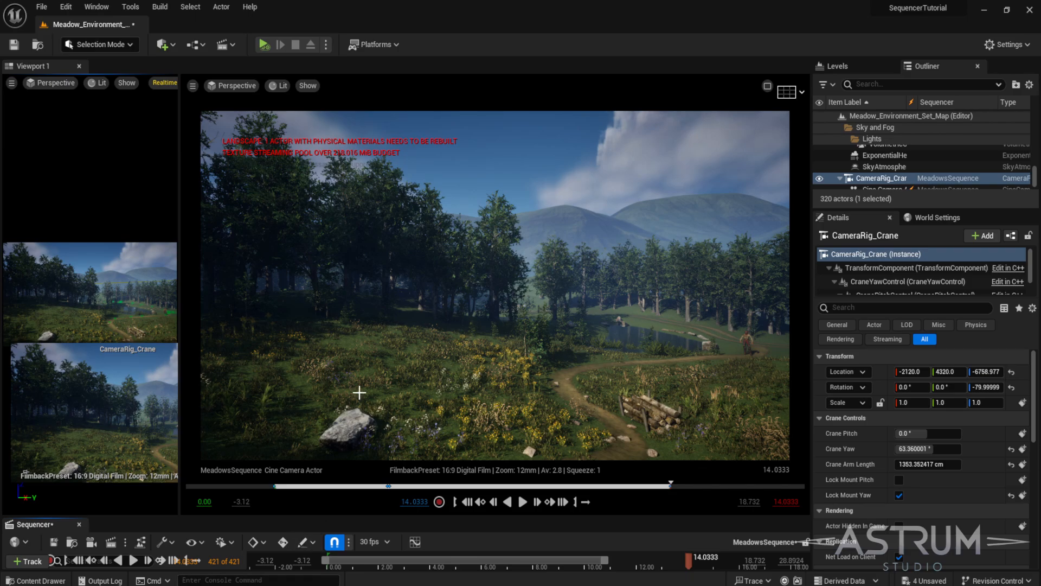
- Extend the sequence's playback range end to about 30 seconds
left_click_drag(358, 516, 349, 358)
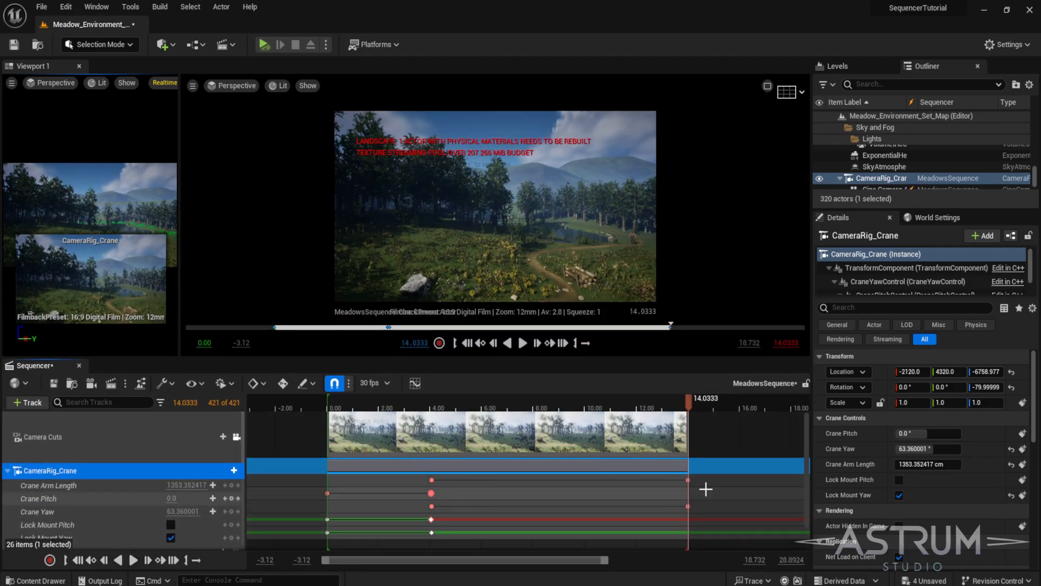
scroll(933, 501, "down", 10)
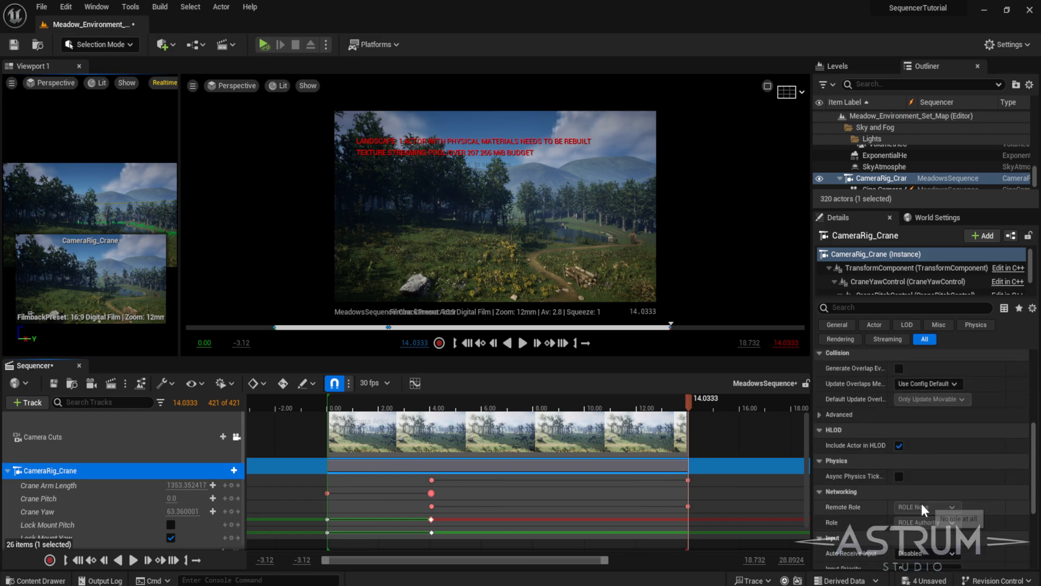
scroll(922, 504, "down", 5)
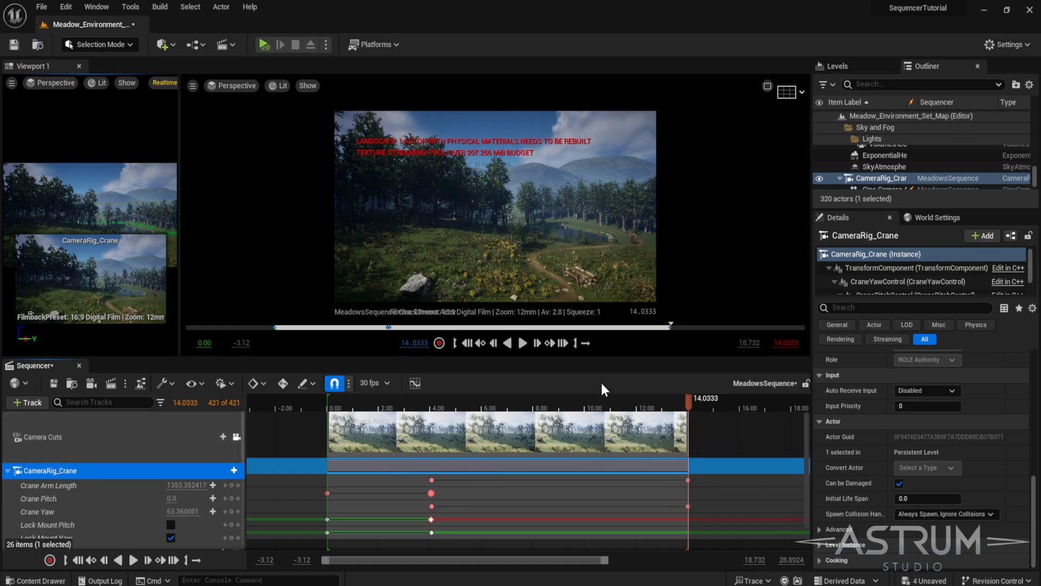
left_click_drag(599, 358, 579, 436)
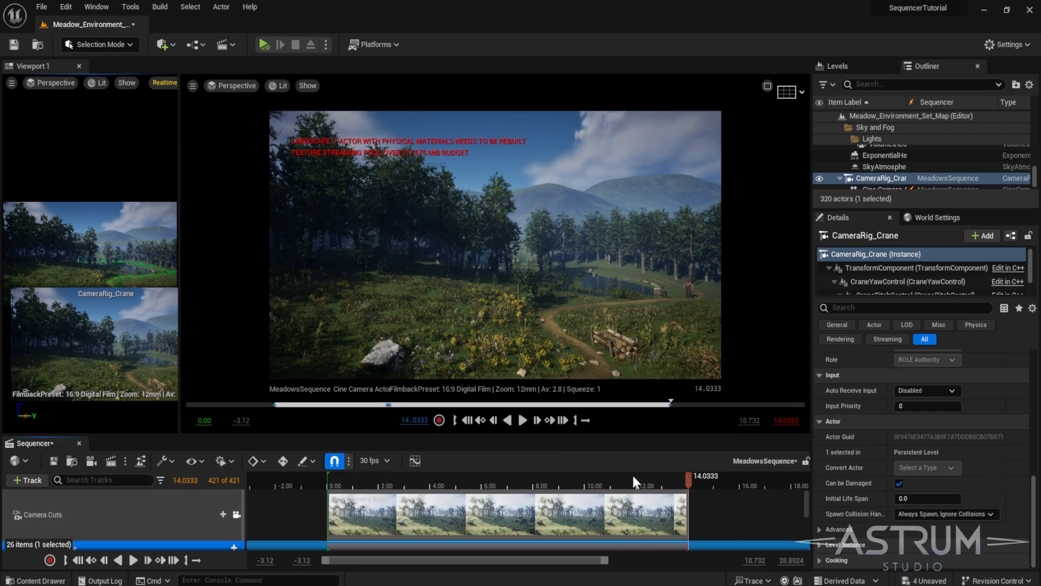
scroll(687, 487, "down", 3)
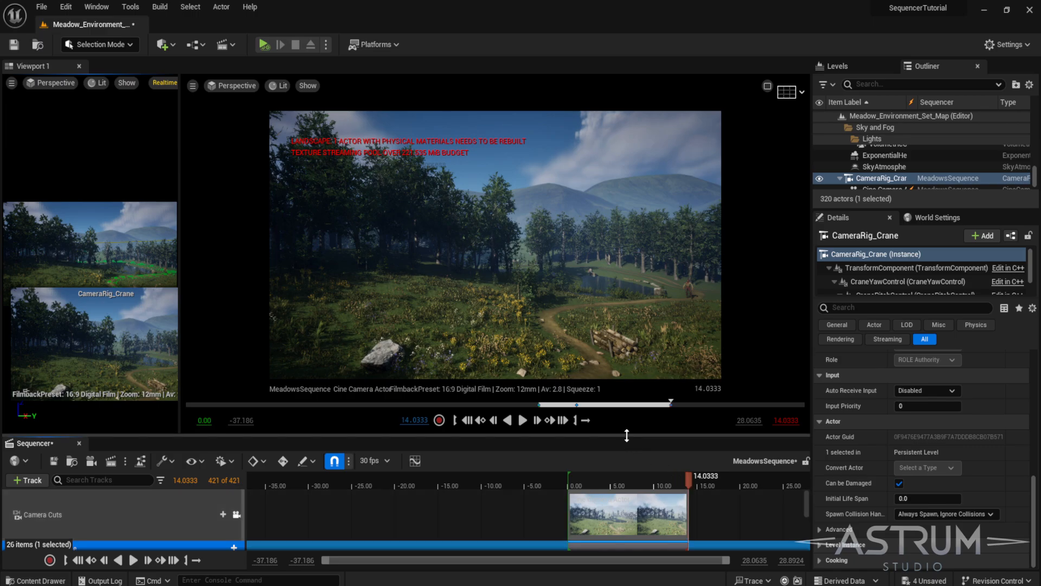
left_click_drag(625, 435, 602, 372)
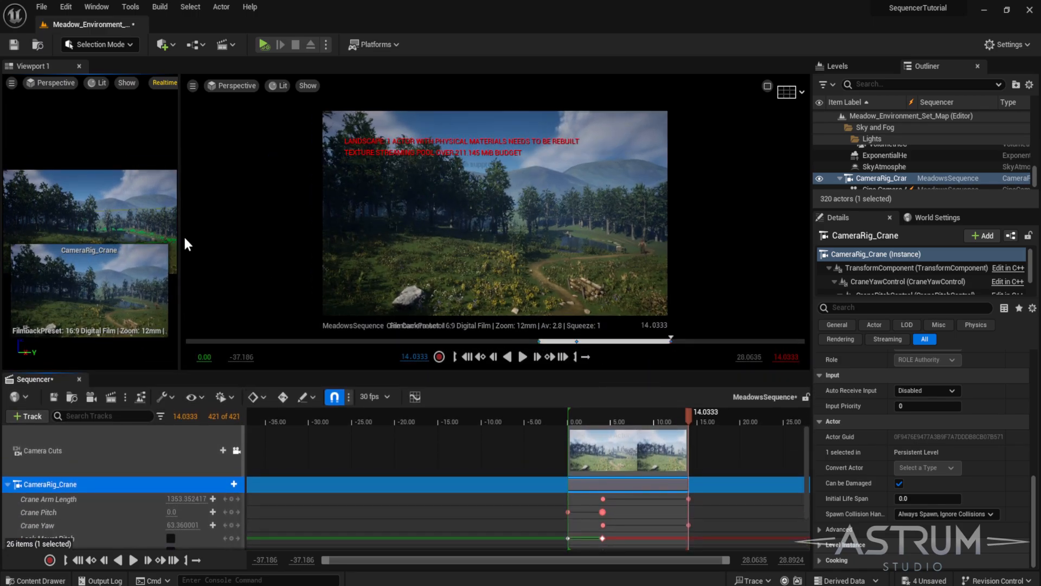
left_click_drag(179, 232, 333, 251)
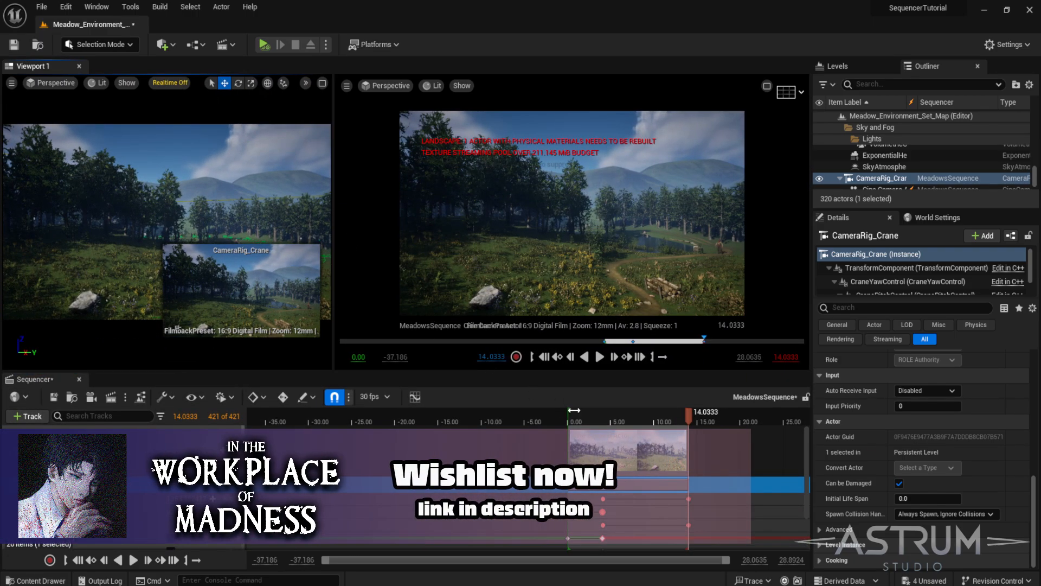
left_click_drag(690, 416, 605, 421)
left_click_drag(689, 416, 806, 416)
right_click_drag(752, 464, 578, 468)
left_click_drag(629, 412, 653, 412)
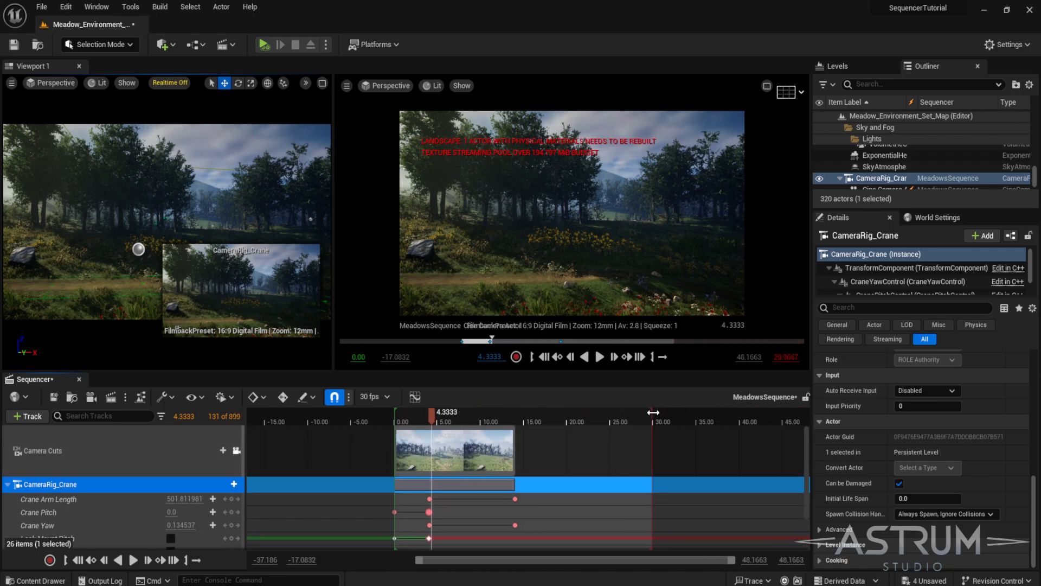
- At about 14 seconds, create a new cine camera and add Cine Camera Actor (2) as a camera cut
left_click(514, 419)
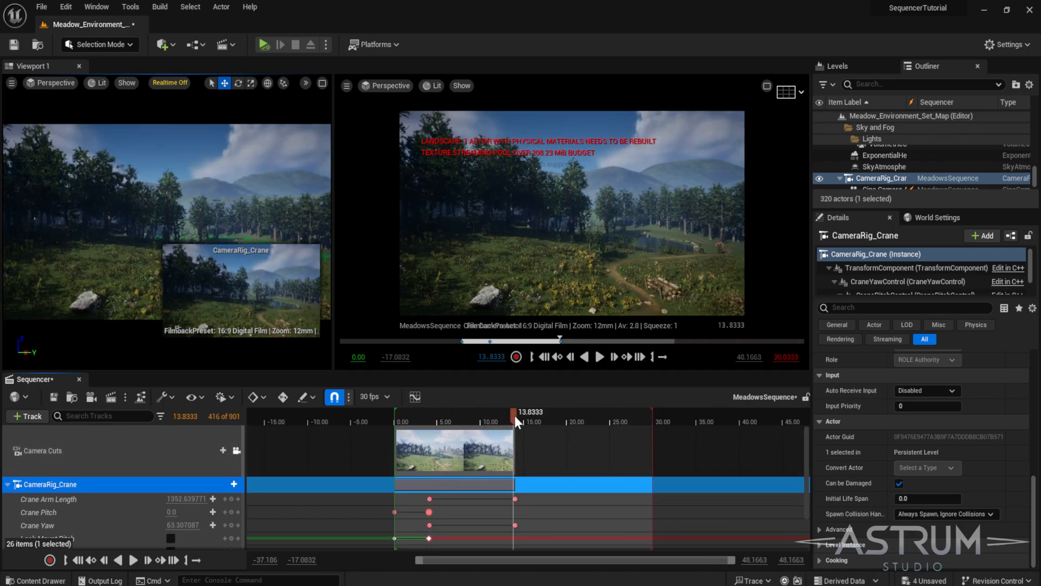
left_click_drag(515, 418, 518, 418)
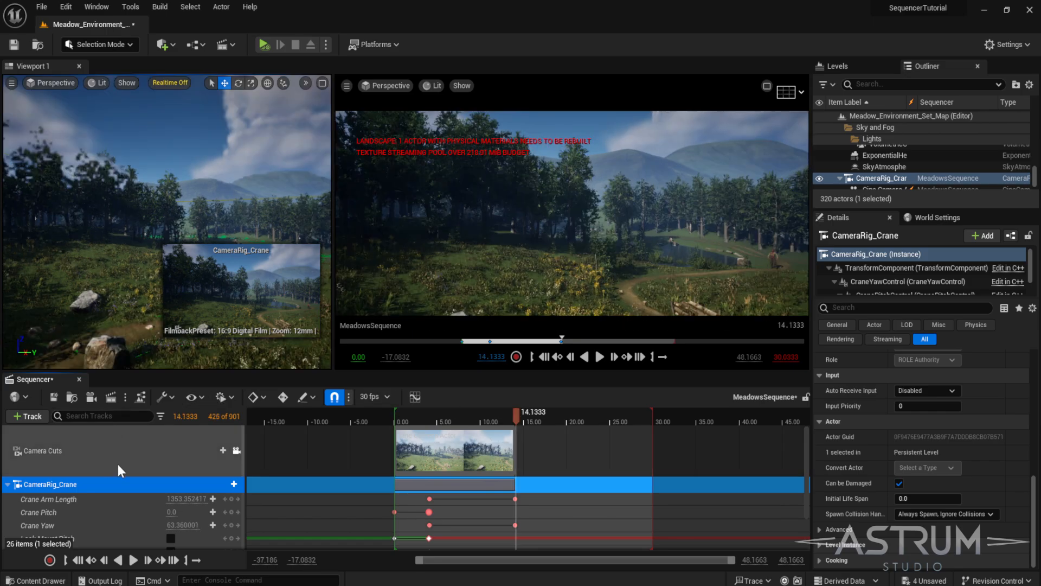
left_click(91, 397)
scroll(218, 452, "up", 3)
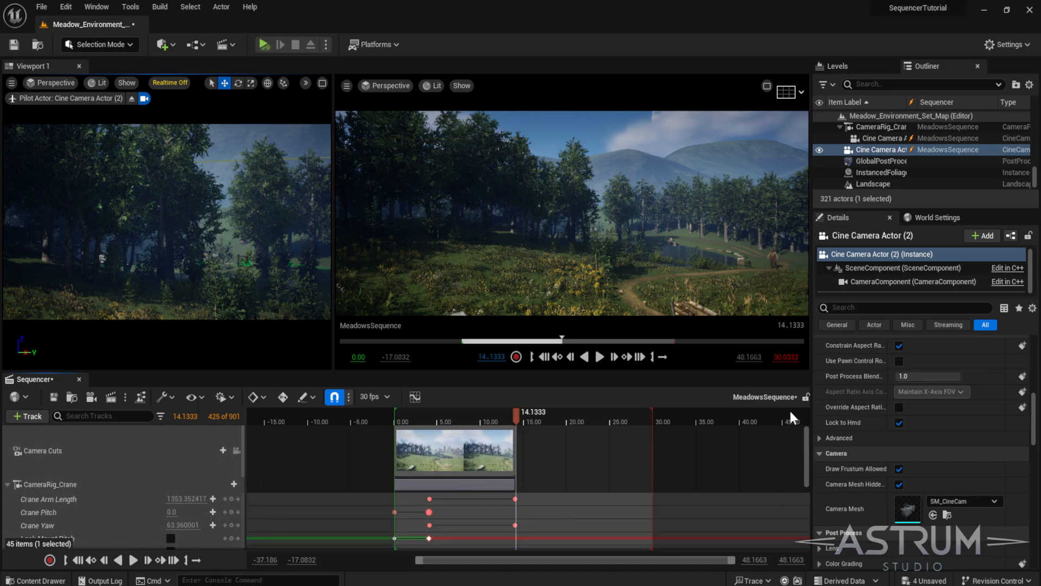
left_click(221, 451)
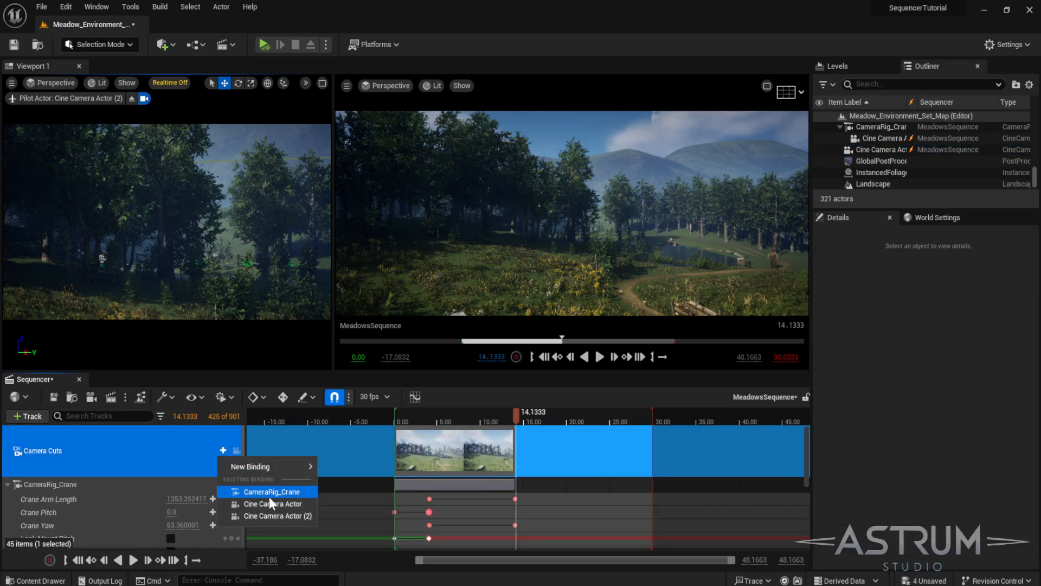
left_click(233, 467)
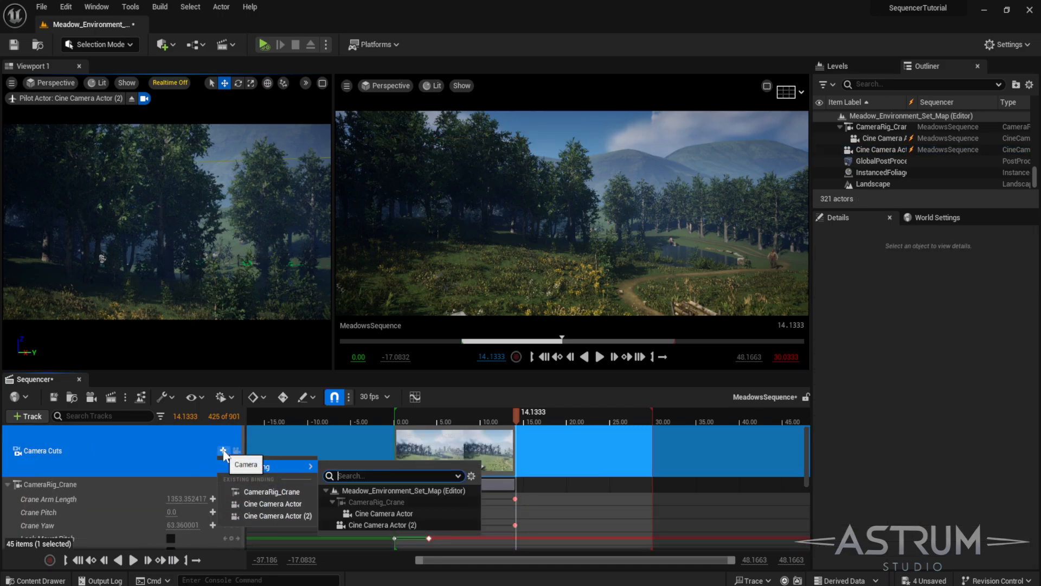
left_click(291, 517)
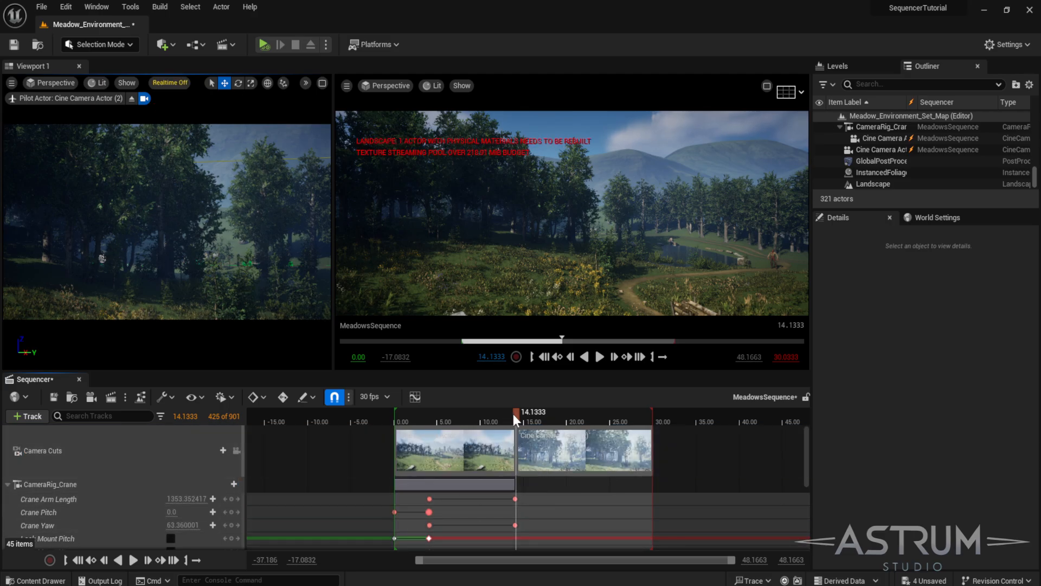
- Toggle the camera-cuts viewport lock and disable Allow Cinematic Control in the editor viewport
mouse_move(513, 414)
left_mouse_down()
mouse_move(503, 413)
mouse_move(526, 411)
mouse_move(518, 418)
left_mouse_up()
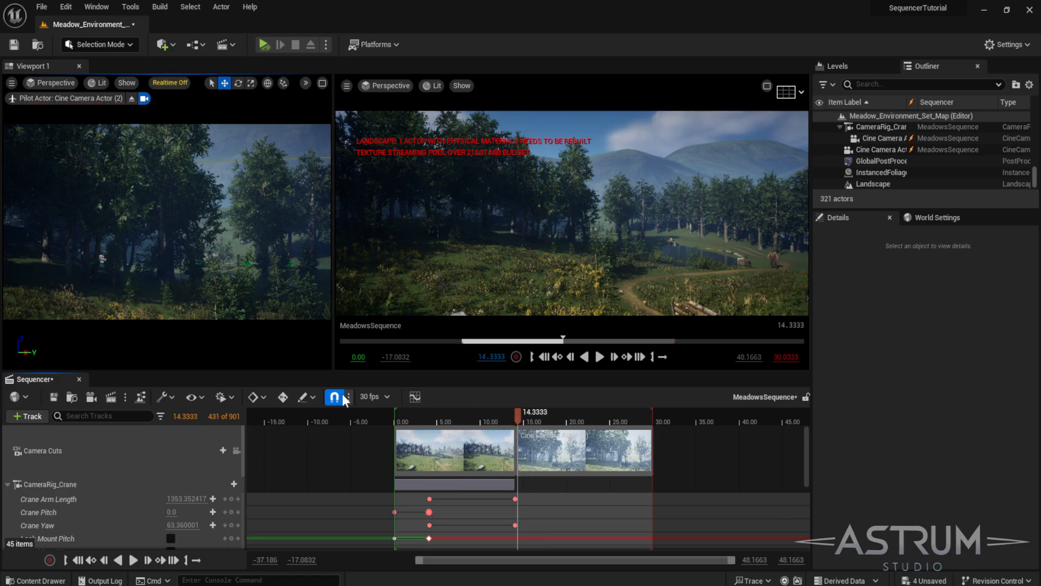
left_click(236, 451)
left_click(241, 303)
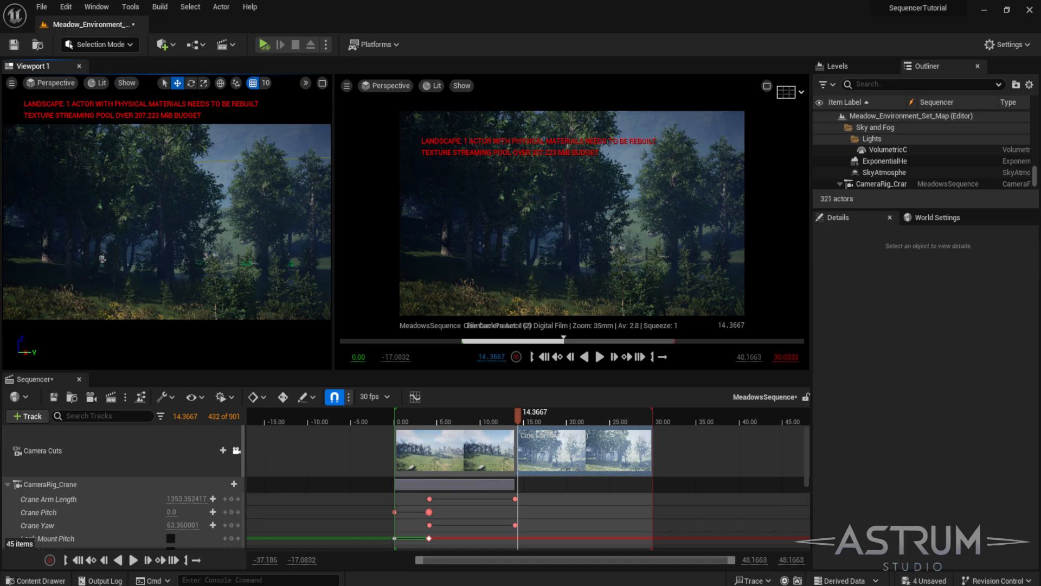
left_click(236, 451)
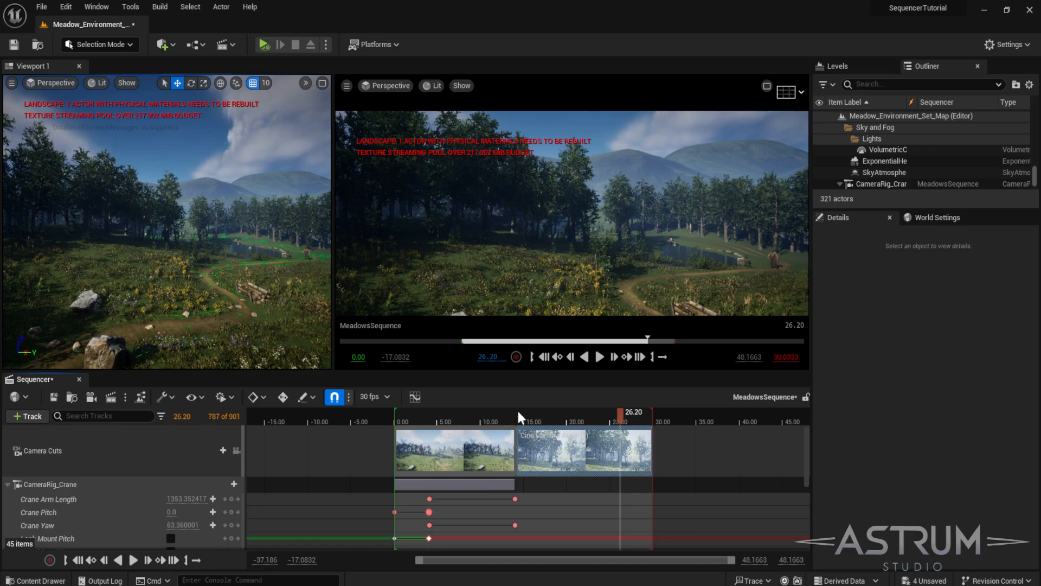
left_click(237, 451)
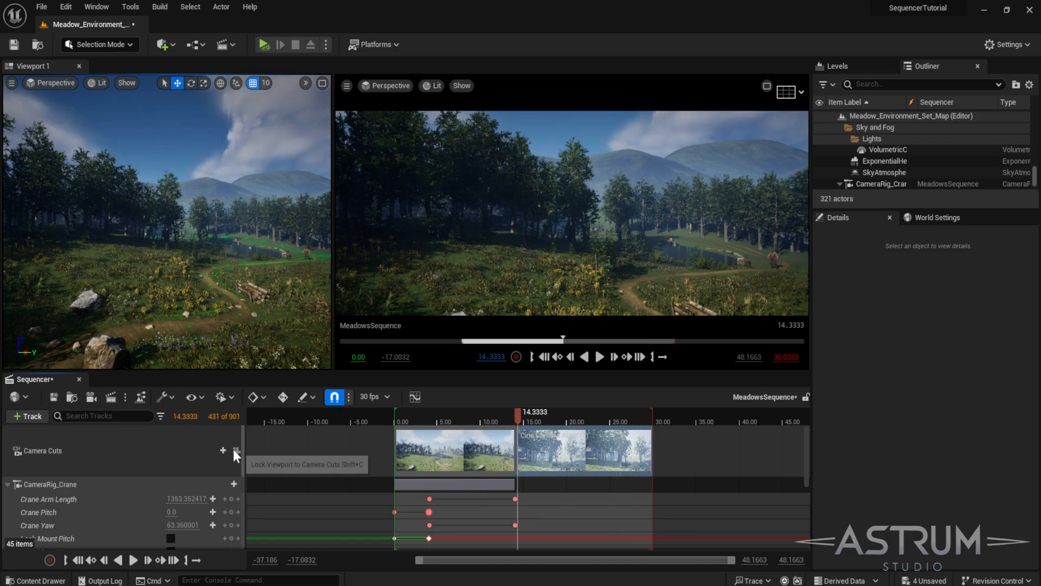
left_click(12, 83)
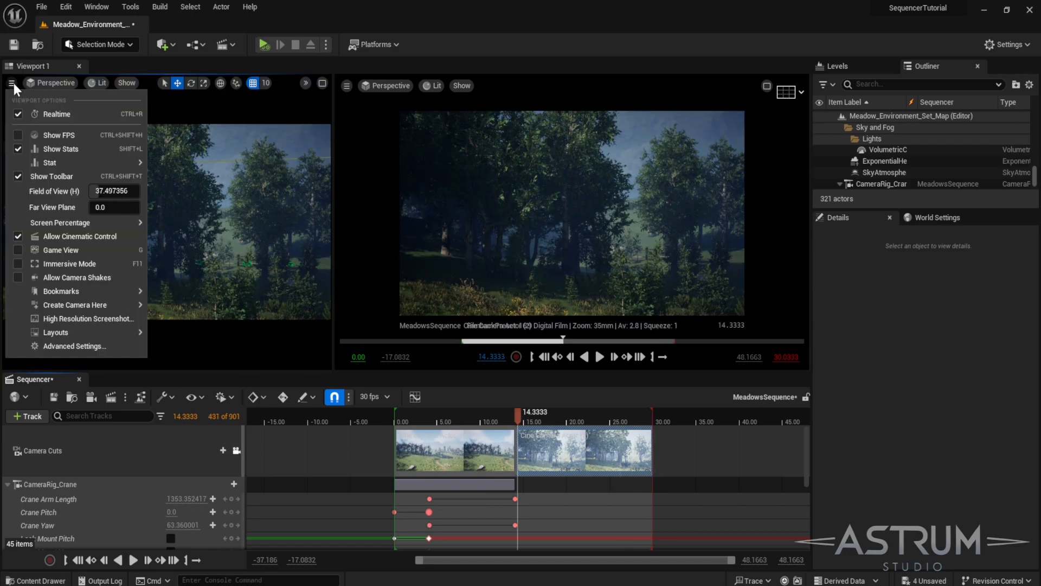
left_click(19, 237)
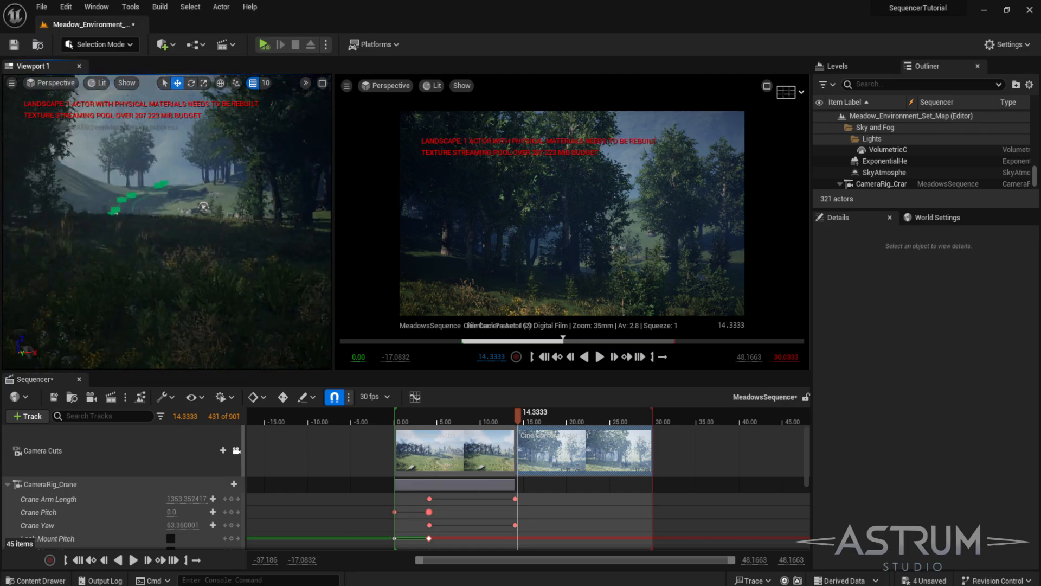
- Navigate the editor viewport down to the path near the character standing by the pond
mouse_move(167, 223)
right_mouse_down()
mouse_move(179, 234)
mouse_move(147, 228)
mouse_move(190, 239)
mouse_move(174, 228)
right_mouse_up()
mouse_move(518, 416)
left_mouse_down()
mouse_move(440, 419)
mouse_move(535, 423)
mouse_move(456, 423)
mouse_move(516, 426)
left_mouse_up()
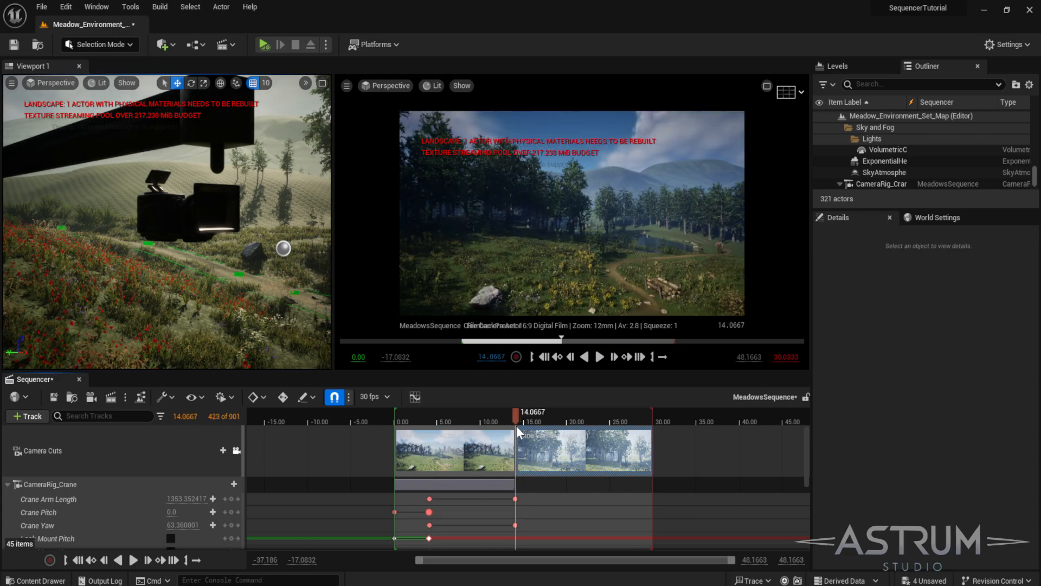
left_click(515, 499)
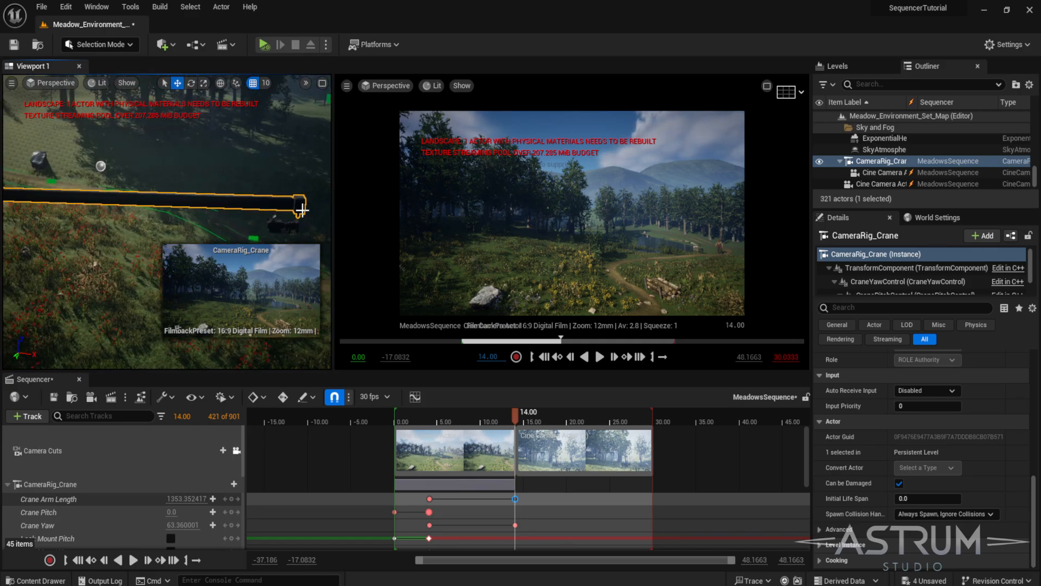
left_click(285, 227)
left_click(222, 259)
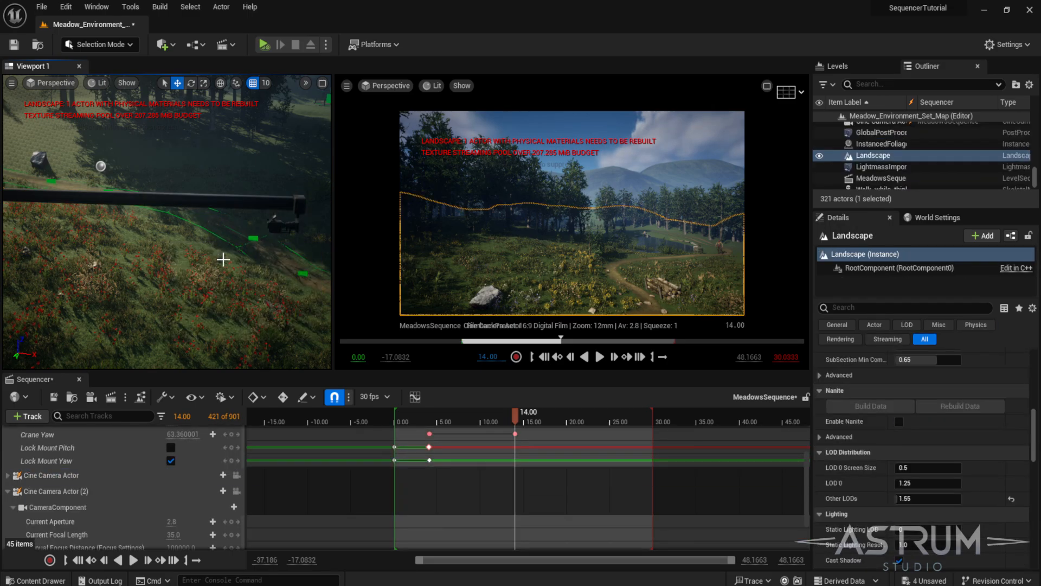
right_click_drag(147, 275, 304, 292)
left_click_drag(329, 288, 547, 325)
left_click_drag(453, 372, 454, 492)
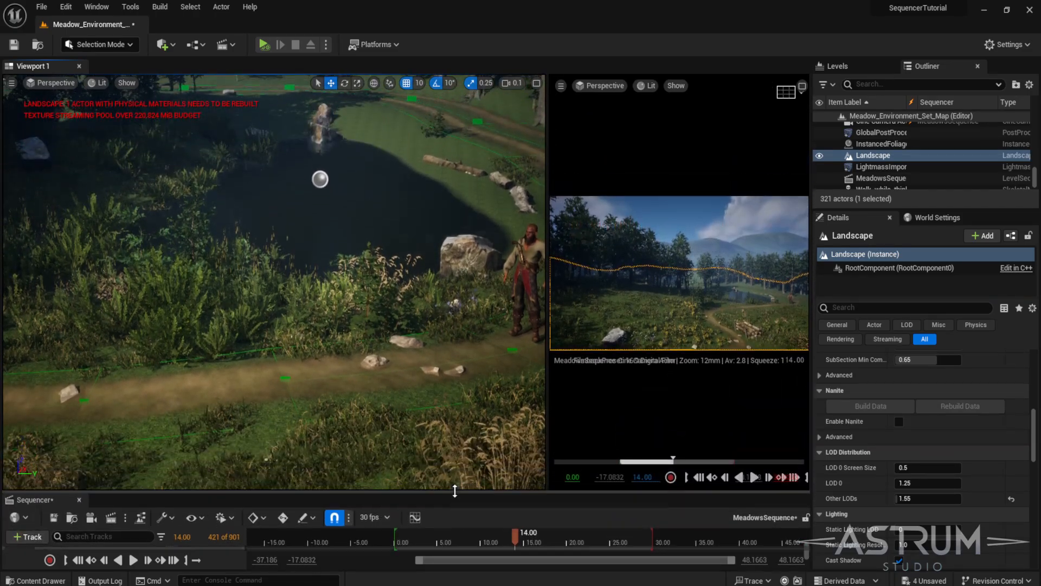
mouse_move(369, 349)
right_mouse_down()
mouse_move(412, 347)
mouse_move(352, 347)
mouse_move(423, 379)
mouse_move(396, 320)
mouse_move(358, 363)
mouse_move(369, 349)
mouse_move(379, 365)
right_mouse_up()
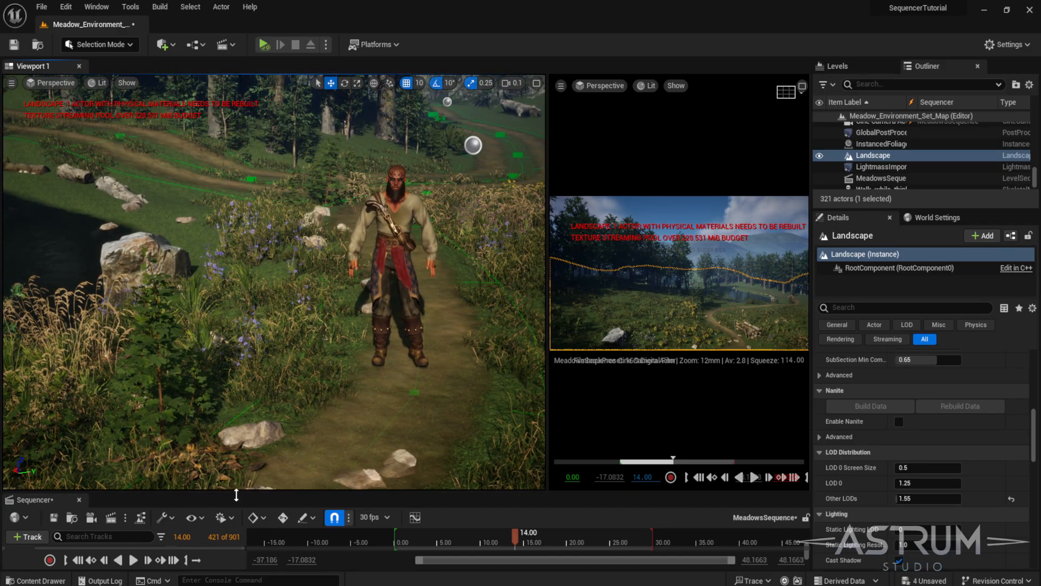
- Place a Camera Rig Rail on the path in front of the character and focus on it
left_click(165, 44)
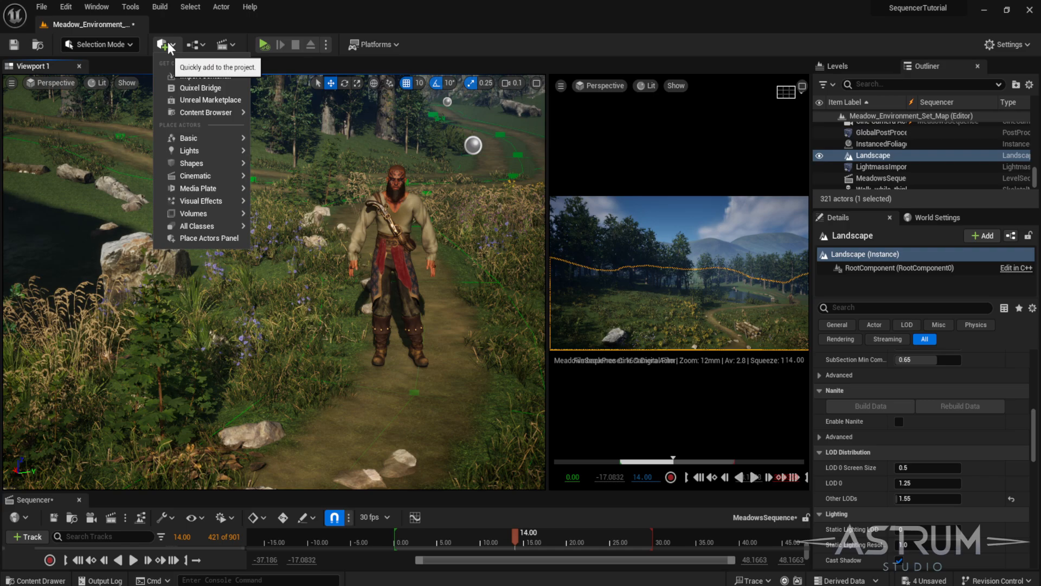
mouse_move(204, 179)
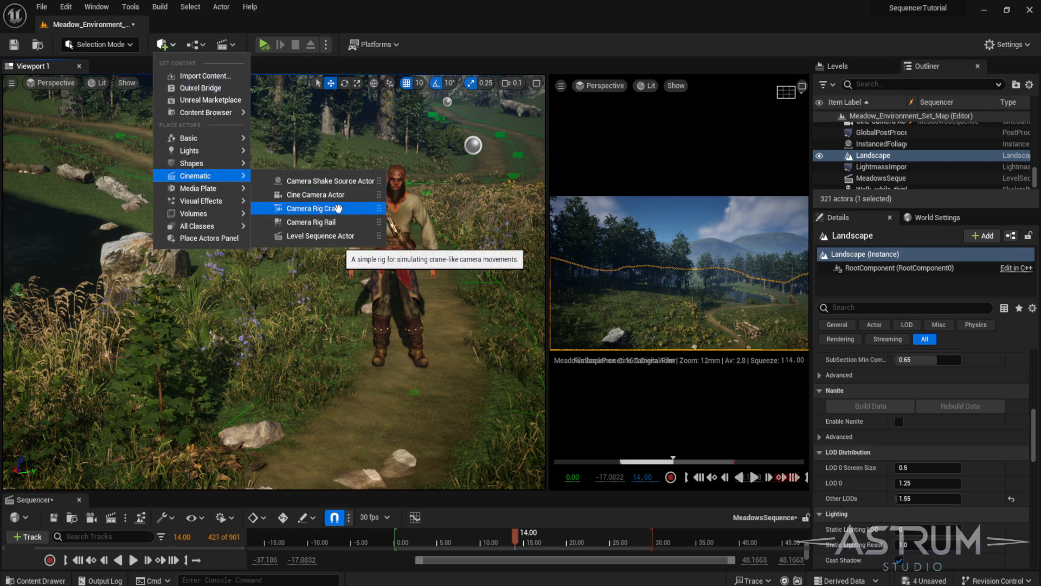
left_click_drag(337, 223, 369, 483)
right_click_drag(384, 365, 445, 345)
key("s")
right_click_drag(342, 389, 354, 374)
key("s")
key("f")
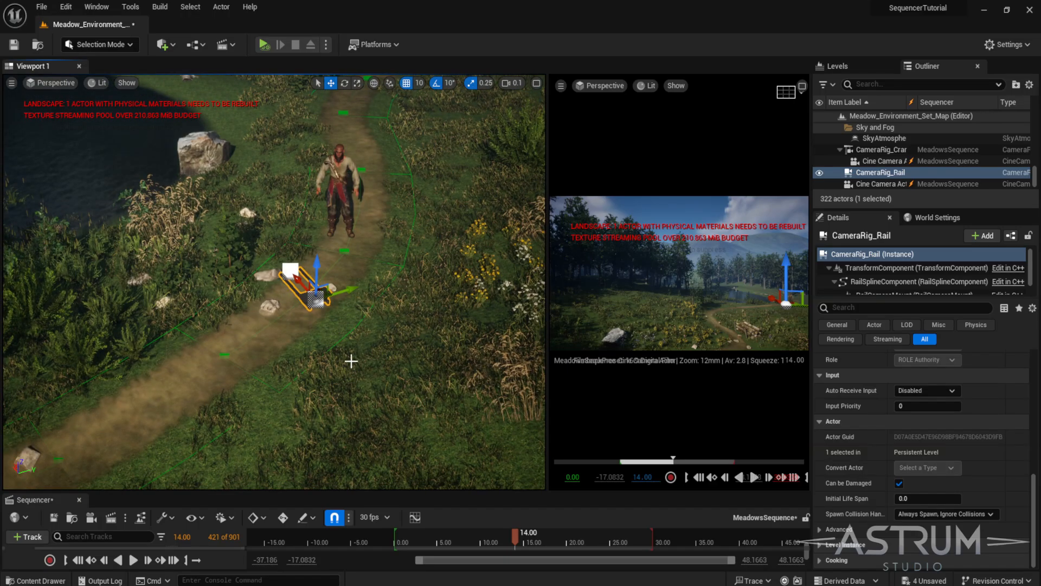
- Rotate the camera rail so it lines up with the path toward the character
key("e")
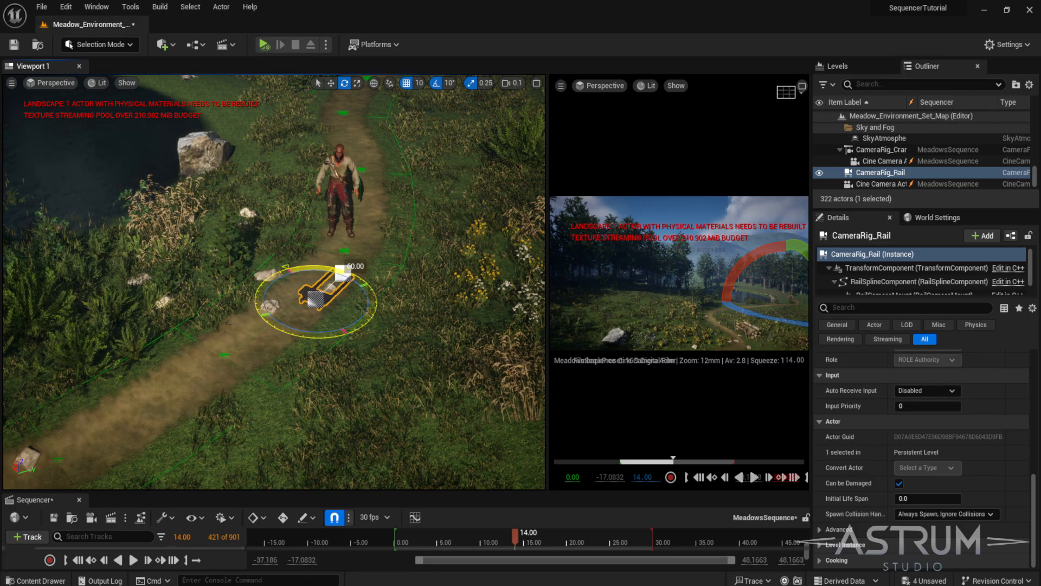
mouse_move(324, 333)
left_mouse_down()
mouse_move(293, 344)
mouse_move(316, 340)
left_mouse_up()
right_click_drag(317, 339, 358, 386)
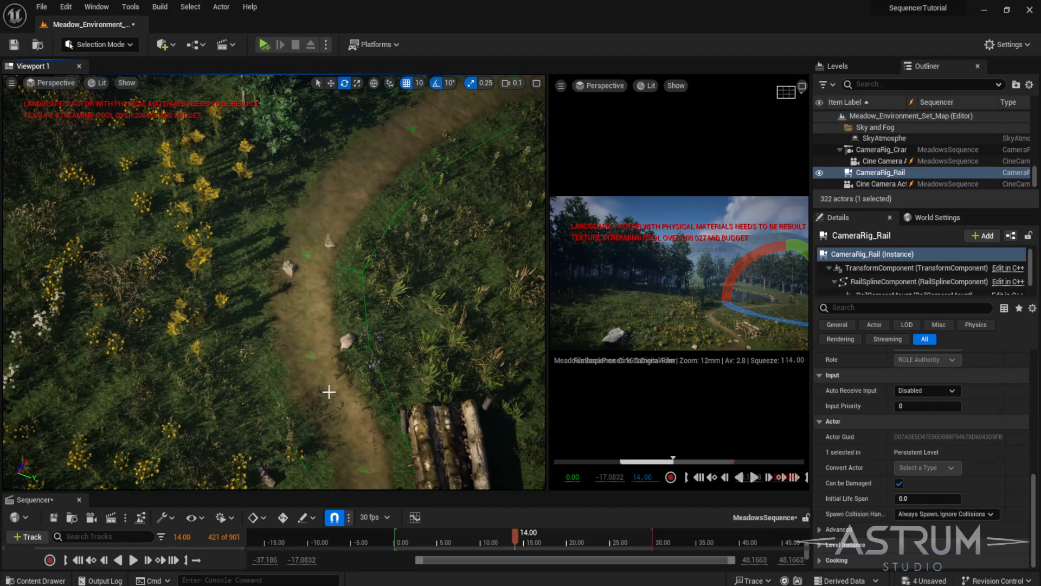
right_click_drag(310, 307, 312, 307)
right_click_drag(403, 255, 451, 236)
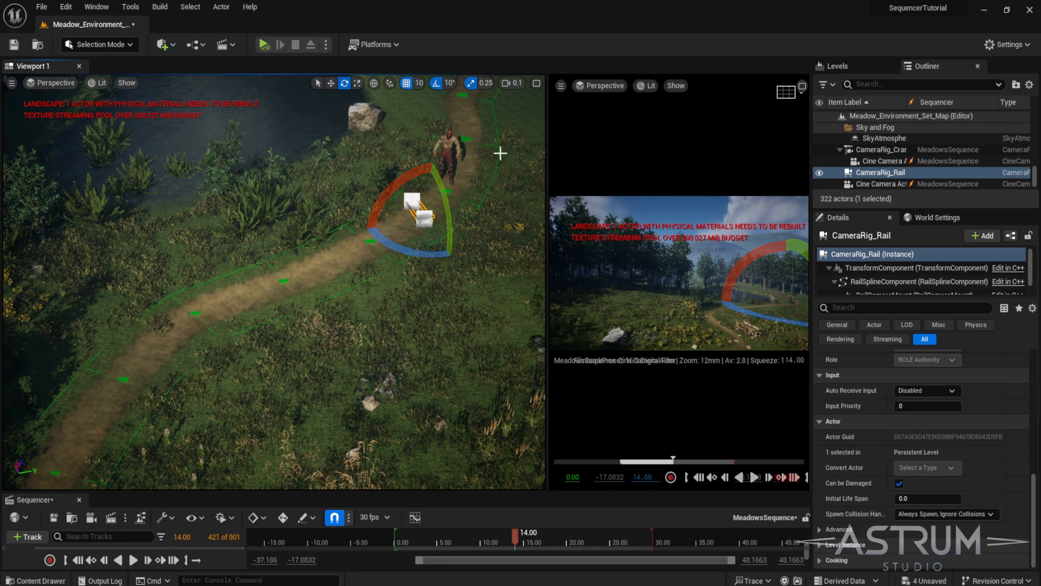
right_click_drag(442, 235, 459, 208)
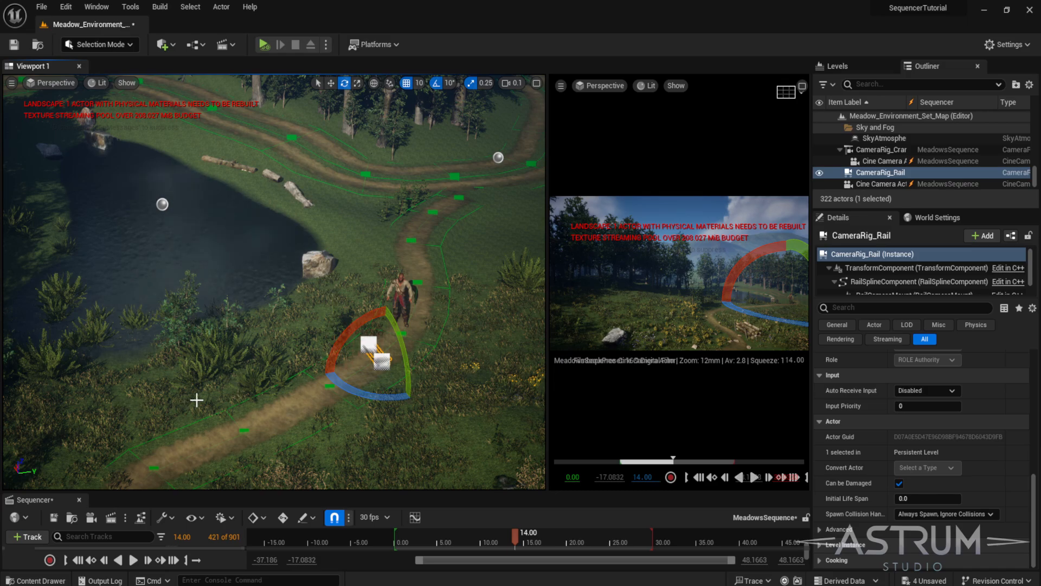
- Move the camera rail onto the path and rotate it so it runs along the path's direction
right_click_drag(197, 400, 243, 370)
key("w")
right_click_drag(308, 279, 380, 244)
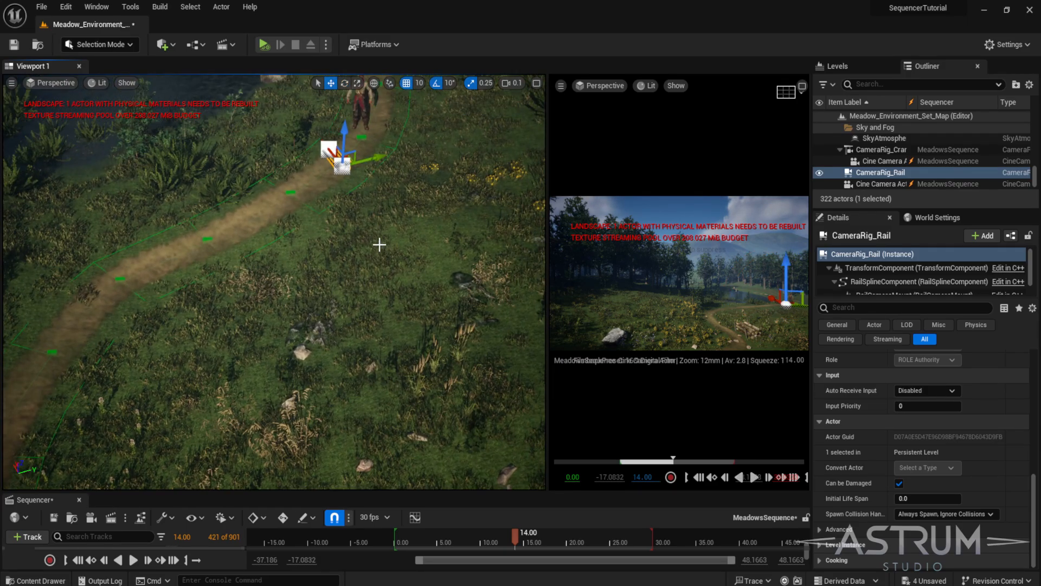
left_click_drag(322, 185, 15, 477)
right_click_drag(203, 340, 430, 260)
left_click_drag(485, 285, 97, 442)
middle_click_drag(265, 365, 266, 366)
left_click_drag(378, 230, 258, 127)
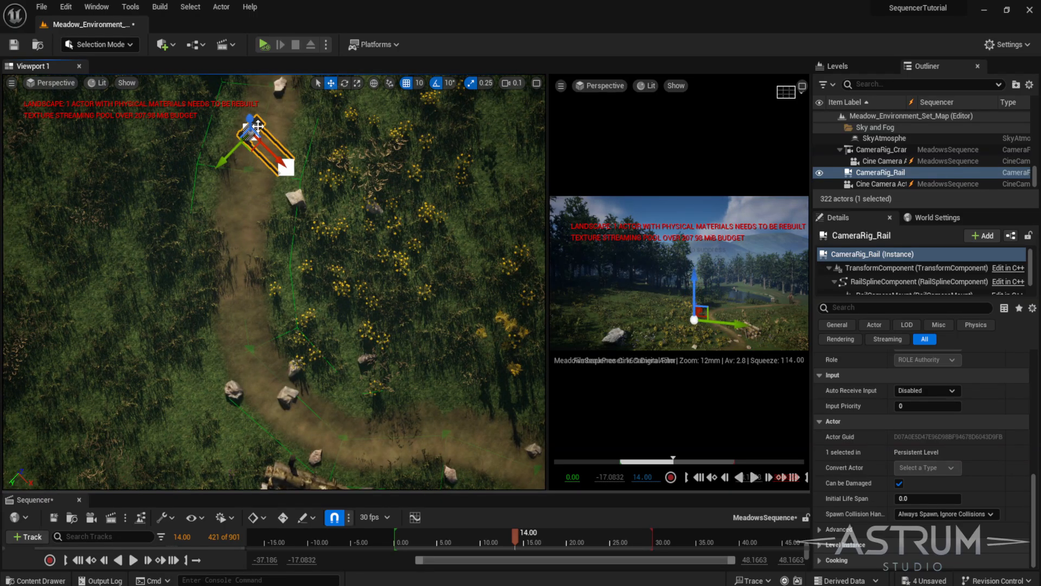
key("ctrl+z")
key("e")
left_click_drag(250, 223, 270, 224)
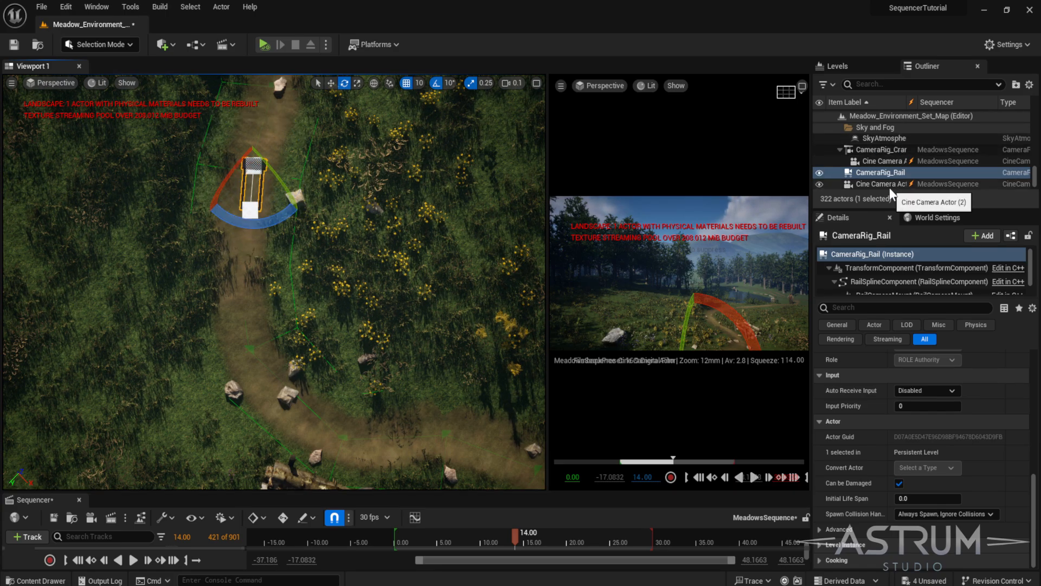
- Attach Cine Camera Actor (2) to the CameraRig_Rail in the outliner hierarchy
left_click_drag(876, 208, 875, 291)
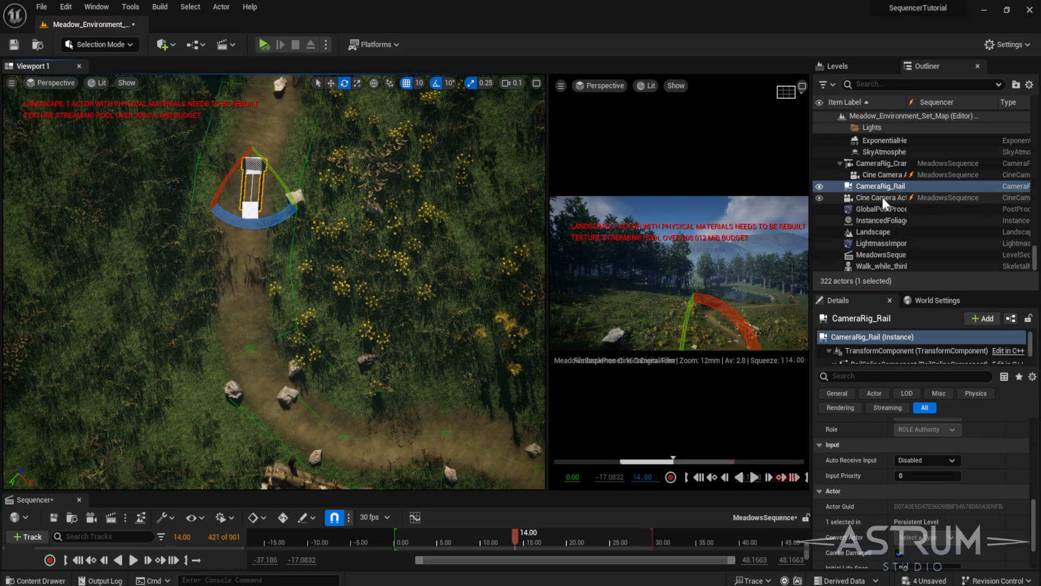
left_click(883, 197)
key("f")
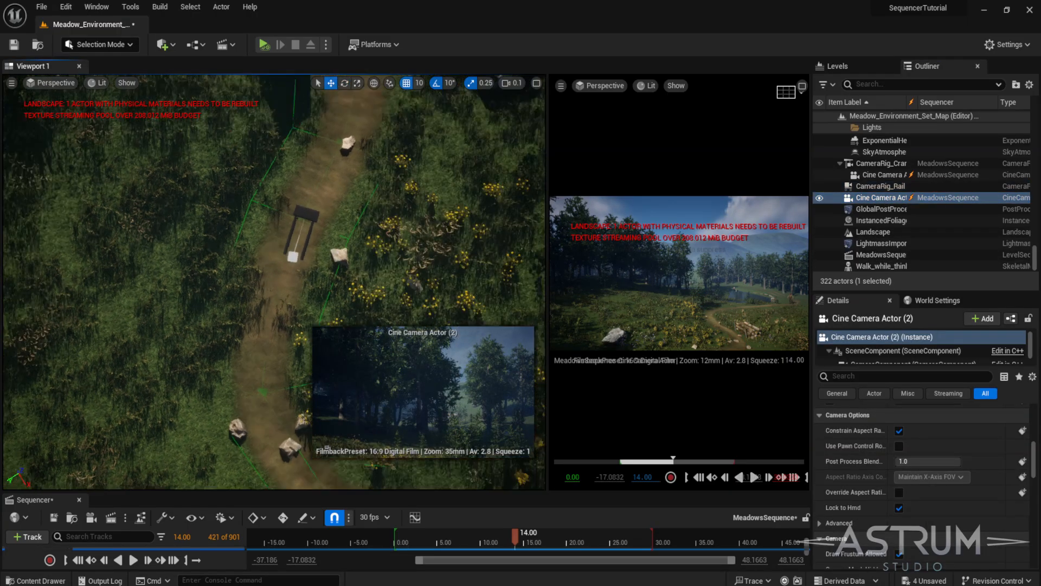
key("w")
left_click_drag(539, 491, 539, 434)
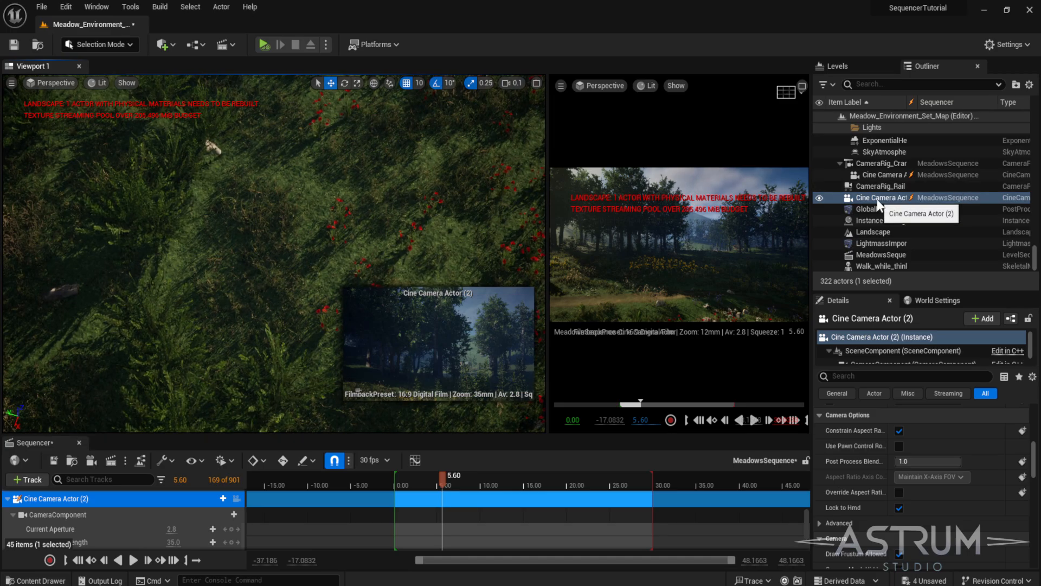
scroll(875, 202, "up", 3)
left_click_drag(867, 237, 884, 223)
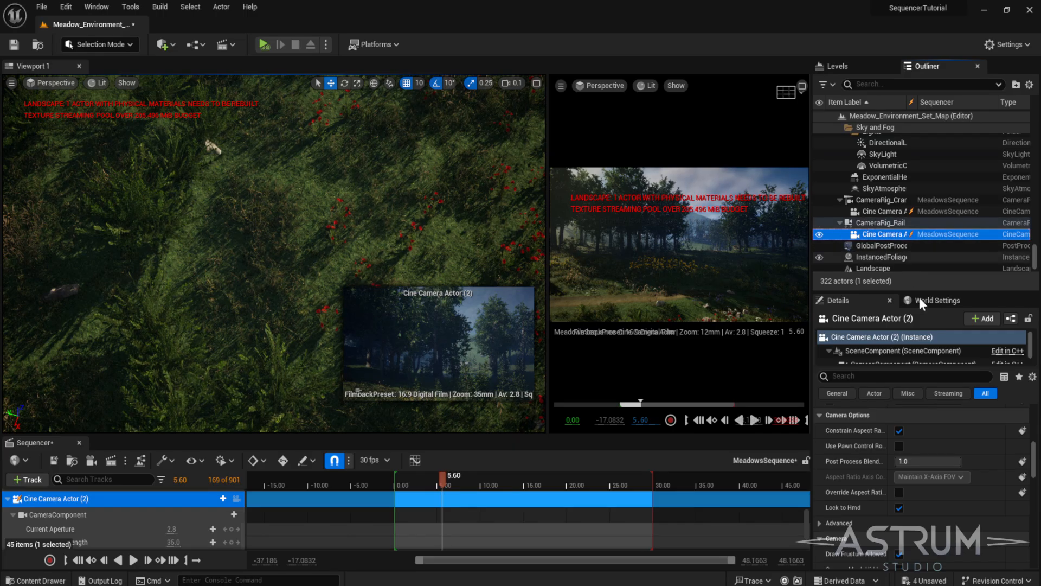
- Reset the attached camera's location and rotation to their default values so it sits on the rail mount
scroll(952, 452, "down", 5)
right_click_drag(292, 158, 308, 174)
key("f")
left_click(952, 222)
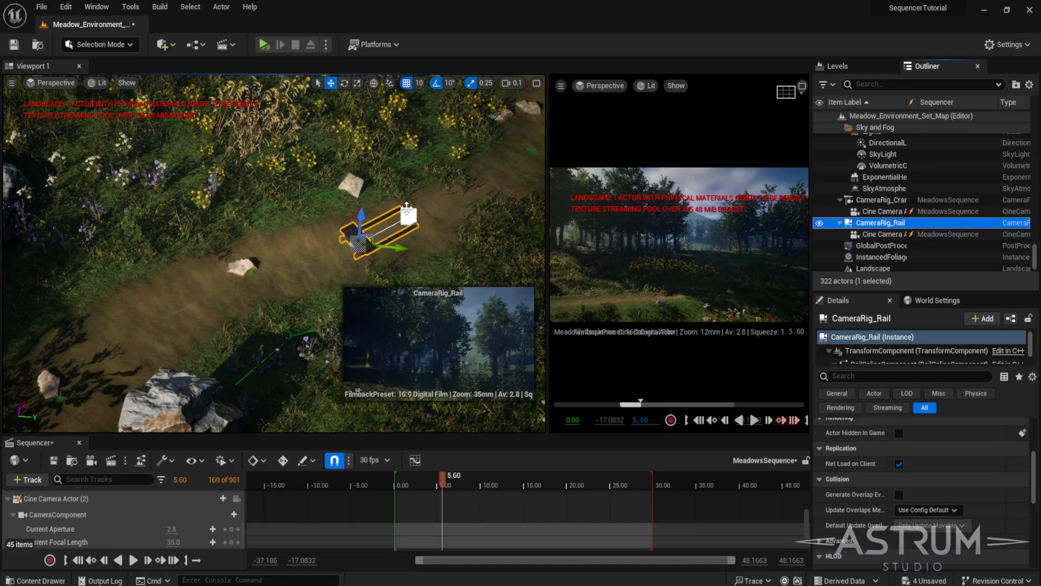
key("f")
scroll(401, 190, "up", 8)
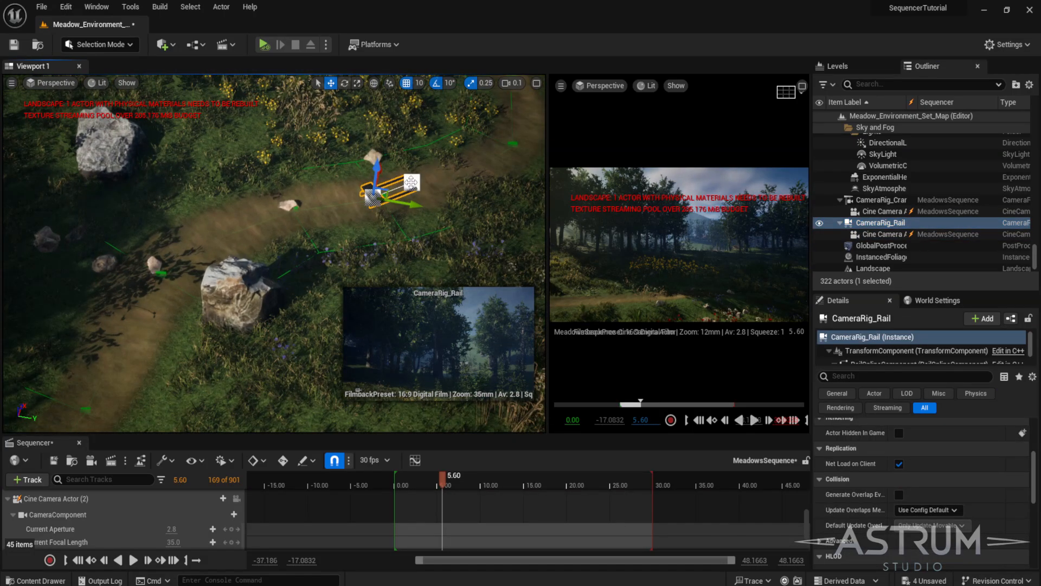
right_click_drag(409, 183, 426, 174)
left_click(918, 233)
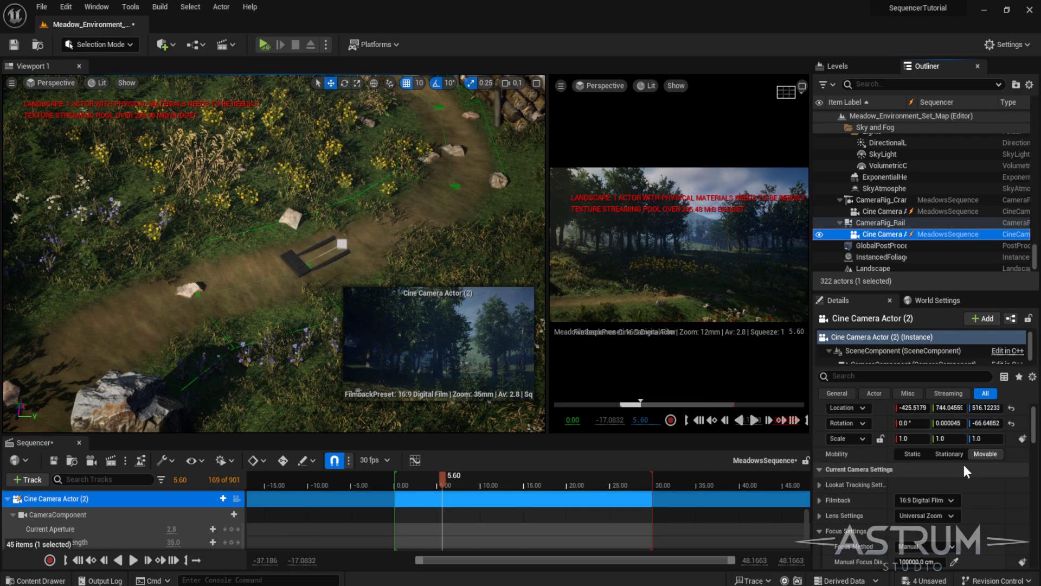
left_click(1011, 427)
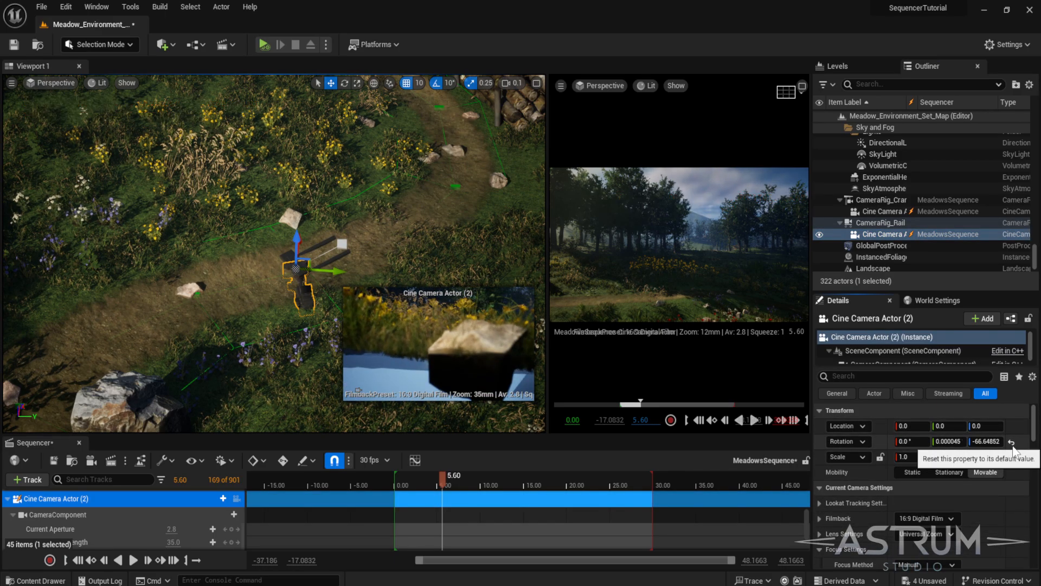
left_click(1011, 442)
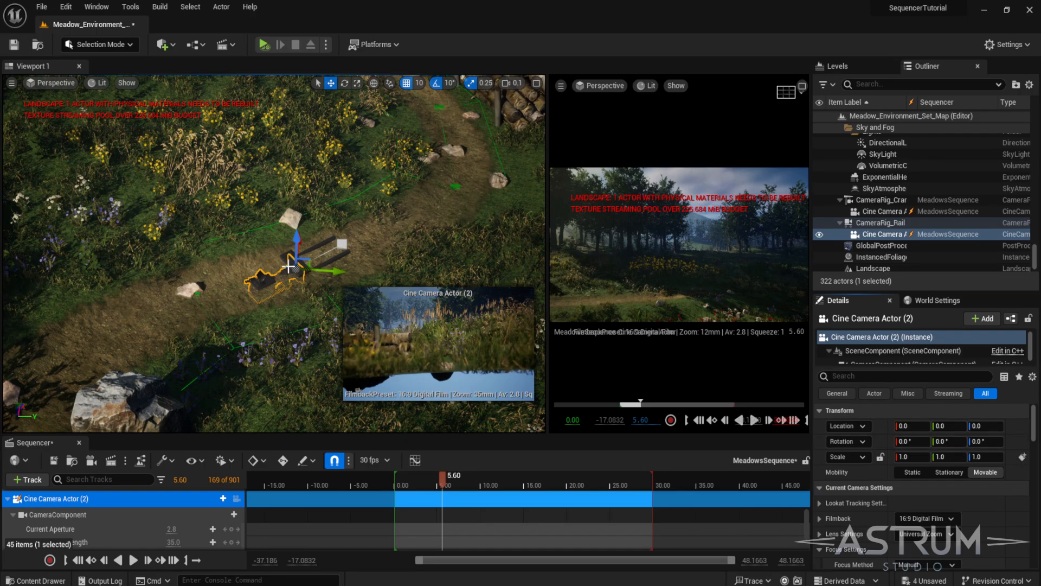
- Raise the camera rail slightly above the ground and set its rotation to 60°
scroll(295, 252, "up", 4)
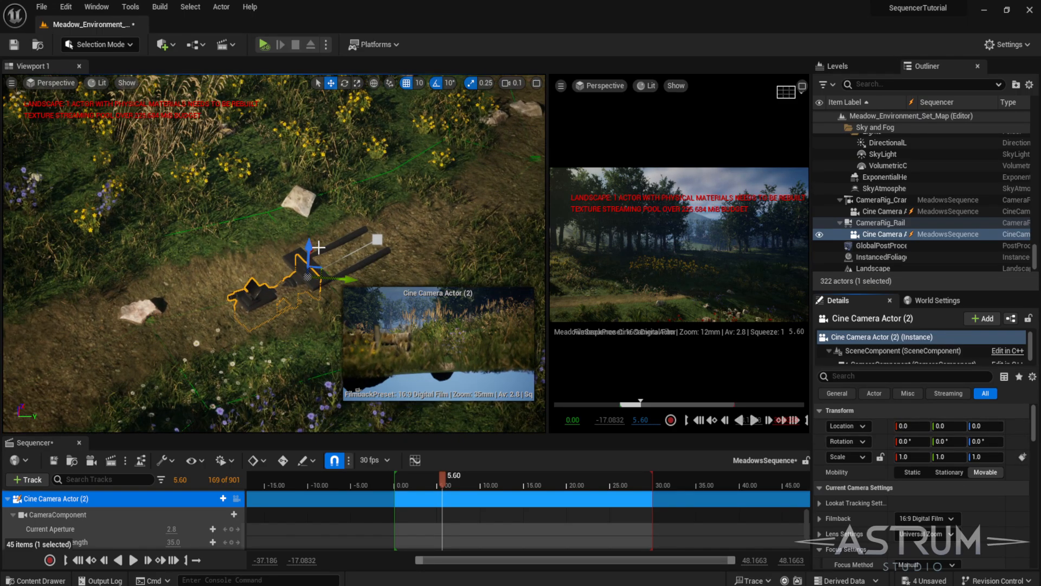
left_click_drag(311, 245, 314, 230)
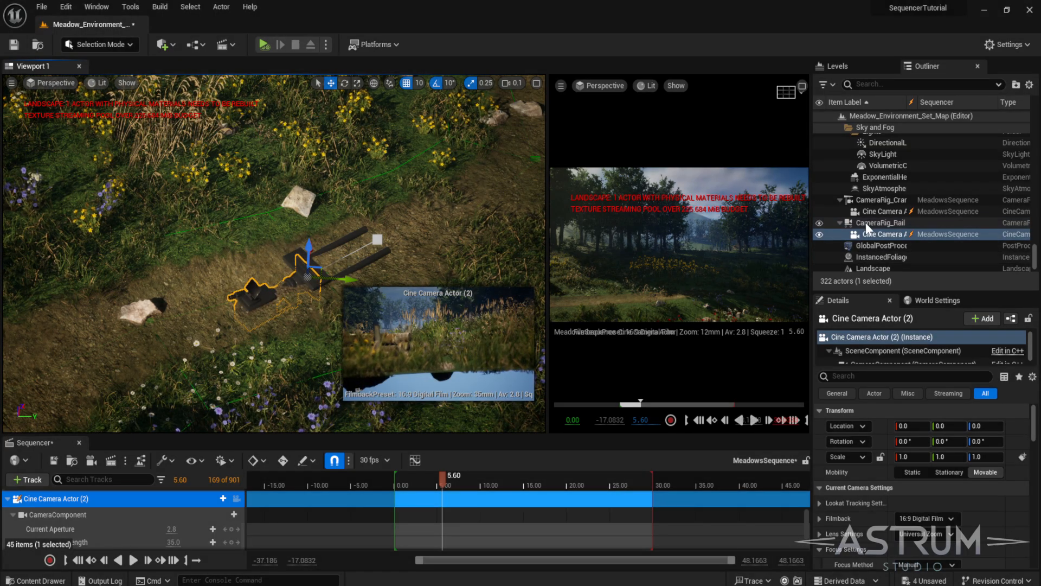
left_click(865, 223)
left_click_drag(312, 251, 313, 241)
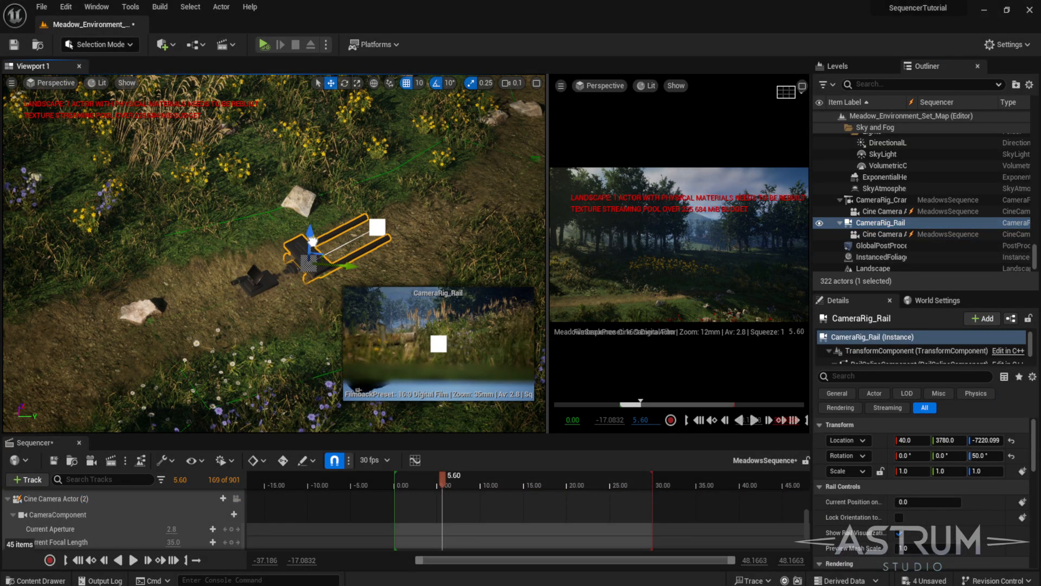
key("ctrl+z")
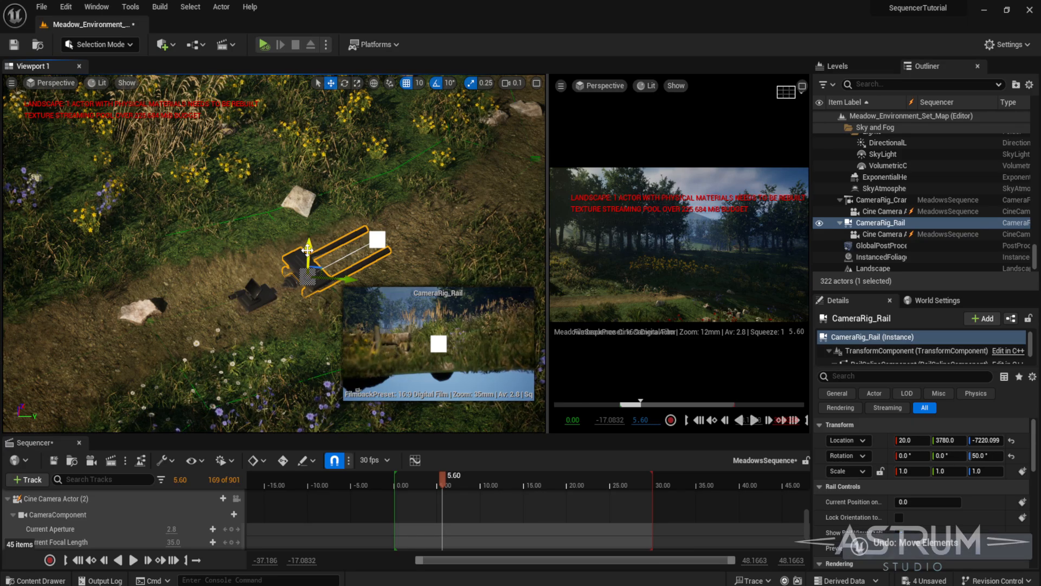
left_click_drag(304, 235, 305, 227)
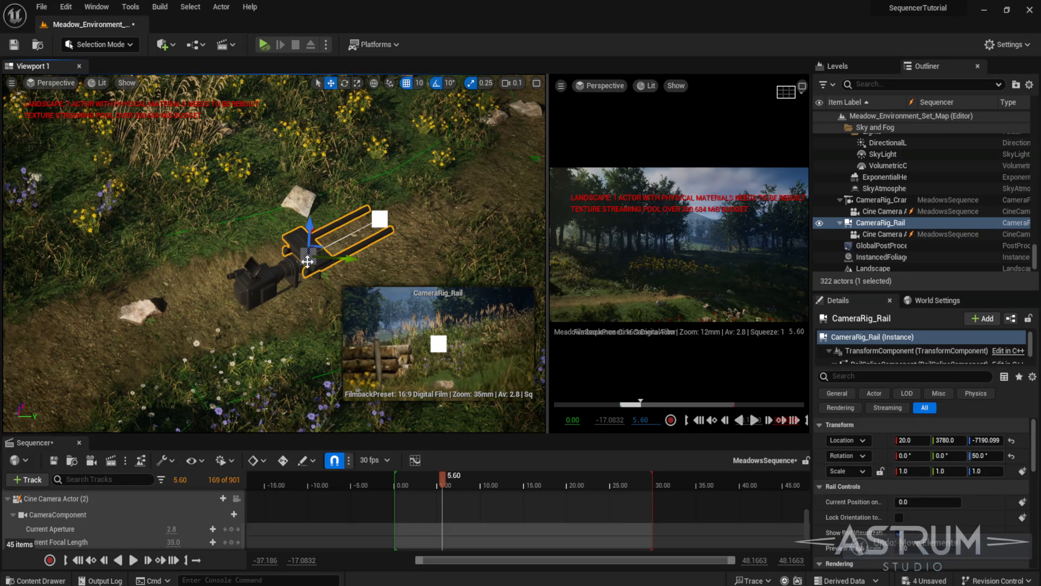
key("e")
middle_click_drag(351, 261, 291, 197)
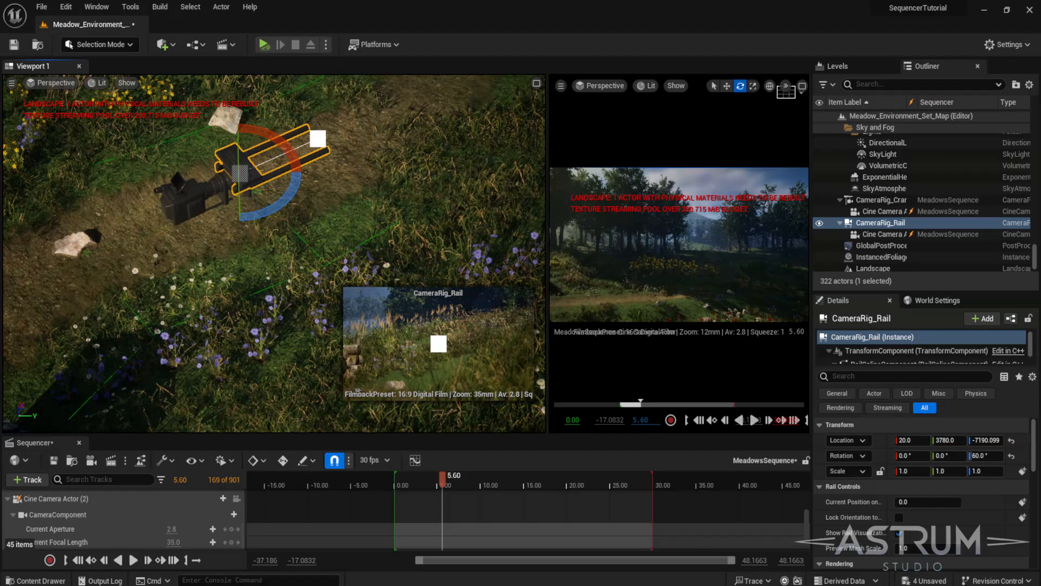
- Extend the rail spline with a new point dragged out from its end along the path
left_click(552, 175)
left_click_drag(555, 175, 747, 199)
left_click(432, 345)
right_click_drag(432, 346, 428, 312)
left_click(432, 345)
key("w")
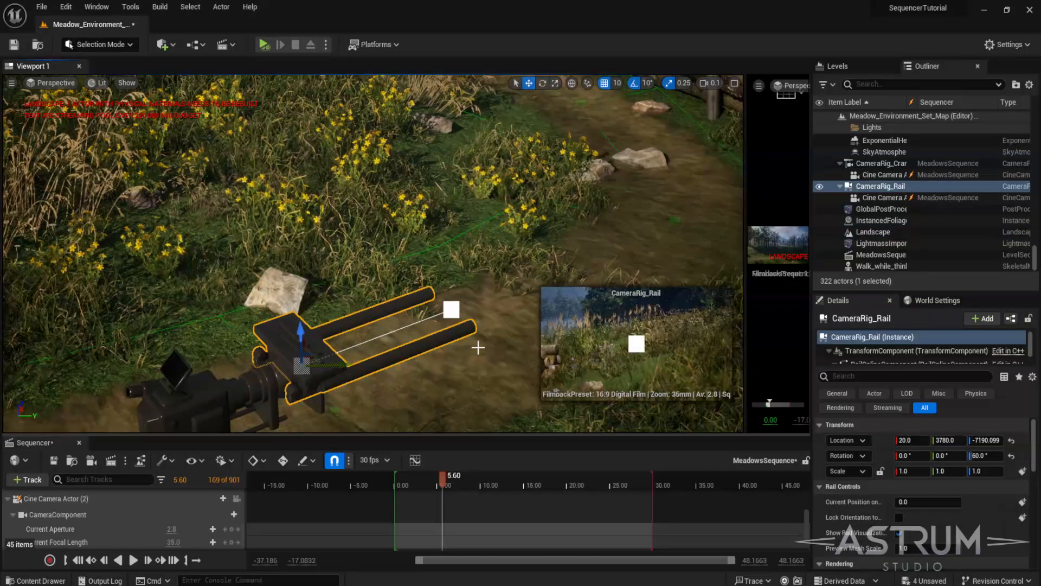
mouse_move(467, 404)
right_mouse_down()
mouse_move(464, 382)
mouse_move(430, 429)
mouse_move(449, 410)
right_mouse_up()
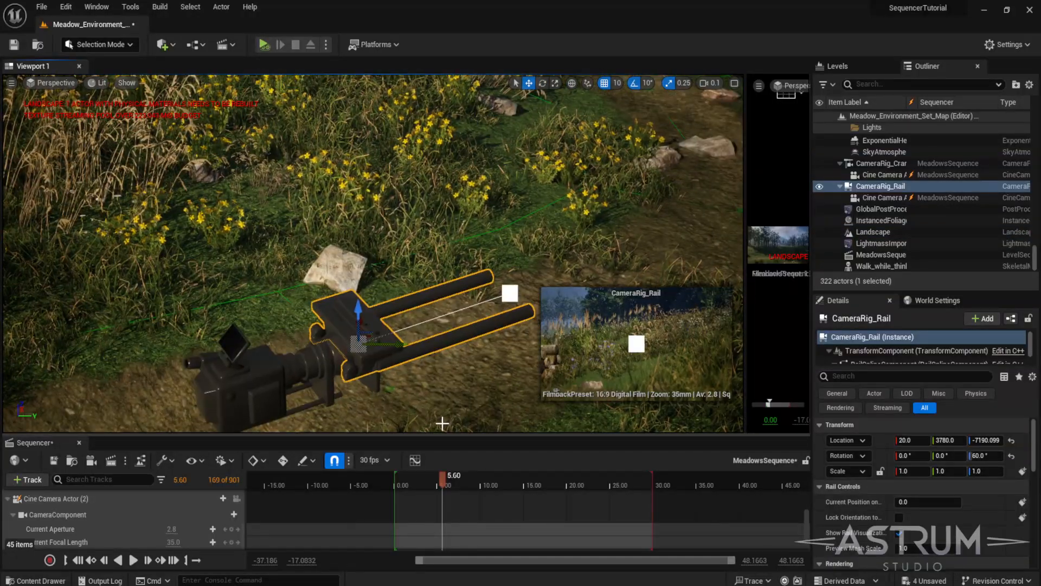
left_click_drag(460, 436, 460, 502)
right_click_drag(430, 459, 347, 379)
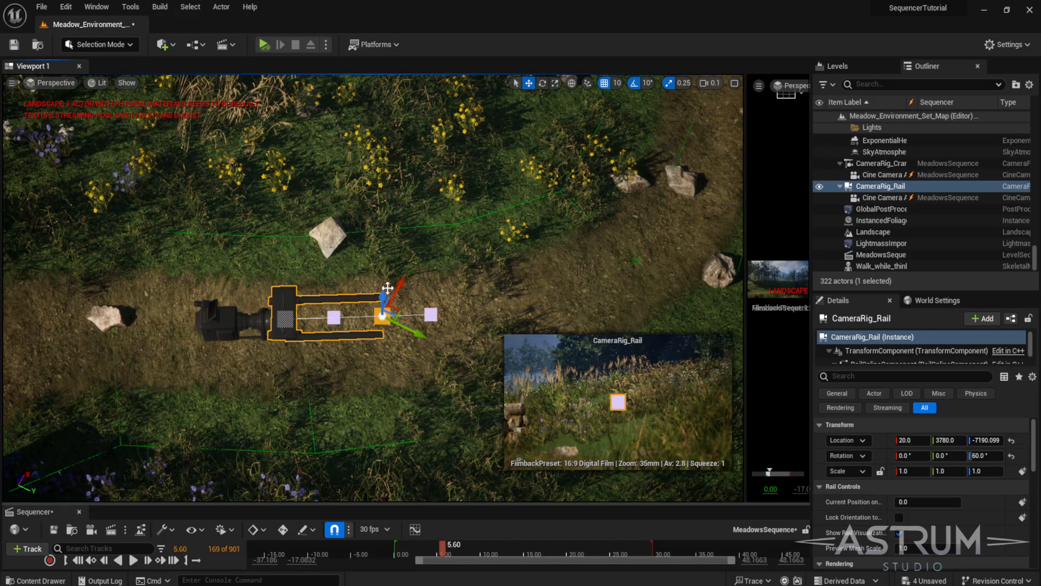
right_click_drag(385, 344, 385, 358)
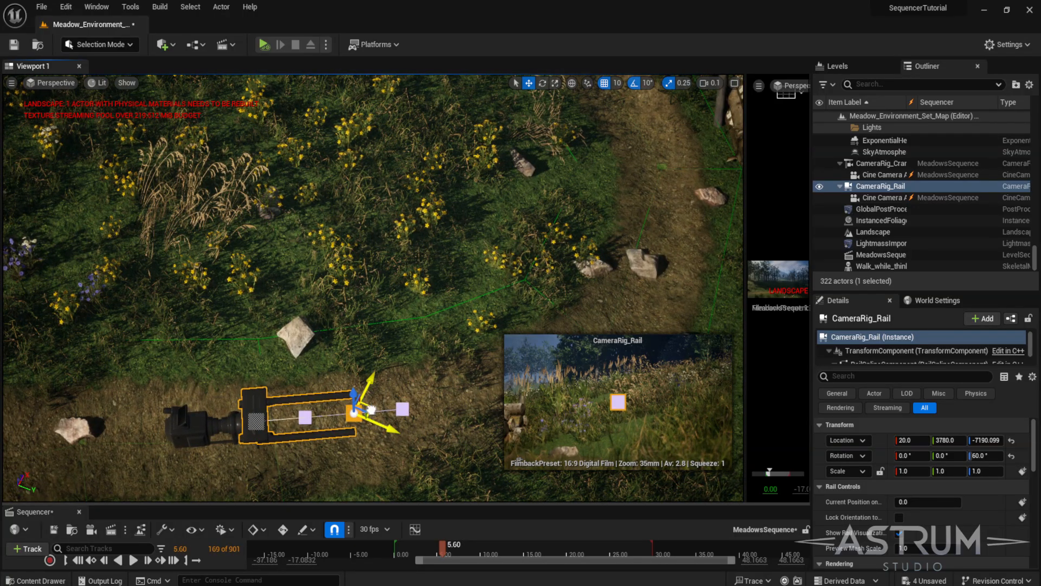
left_click_drag(563, 329, 612, 340)
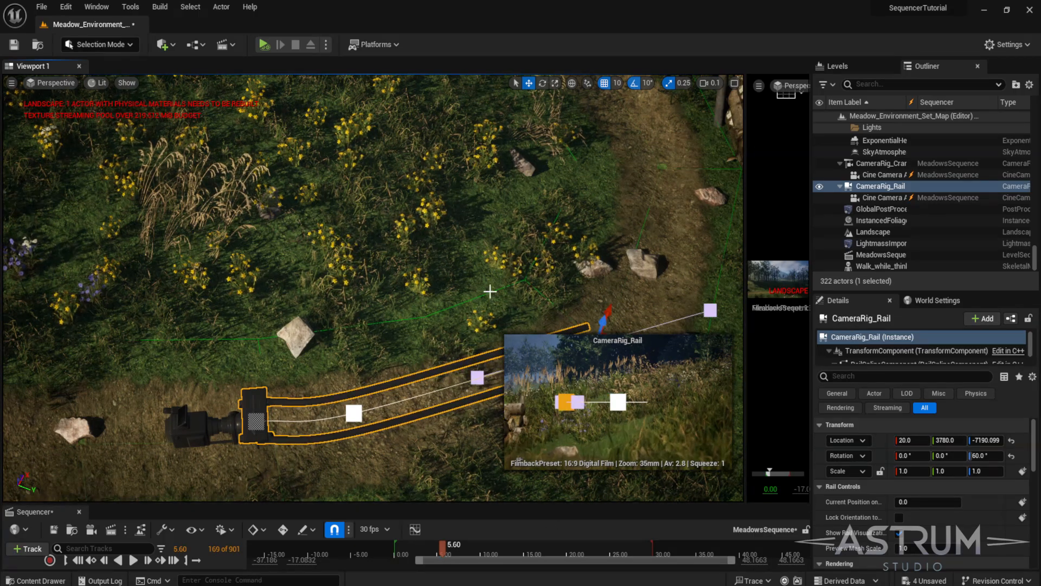
- Continue extending the rail spline with more points following the path's curve
right_click_drag(489, 293, 526, 249)
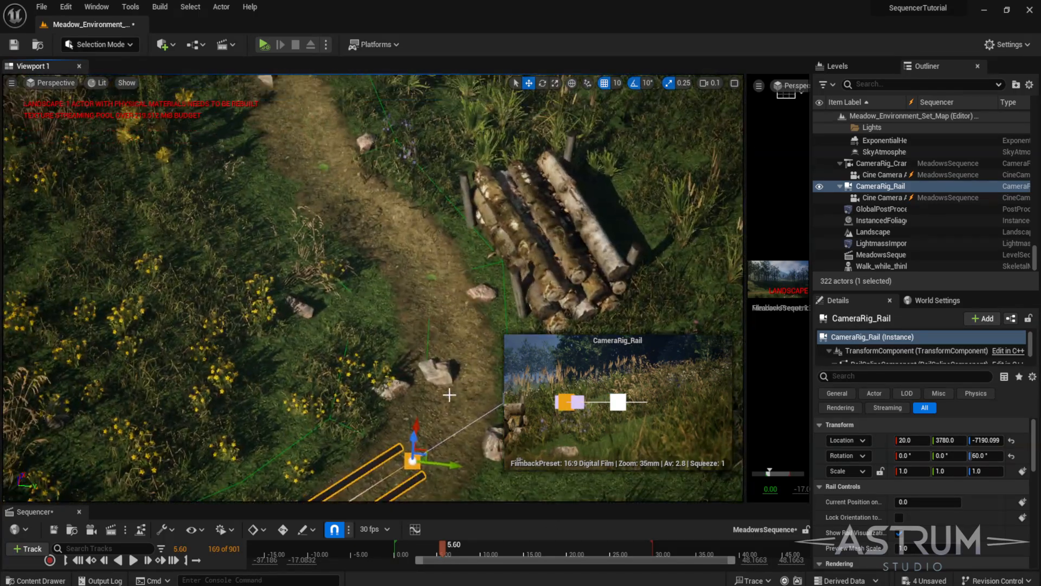
scroll(447, 393, "down", 8)
right_click_drag(445, 393, 699, 242)
scroll(542, 254, "down", 10)
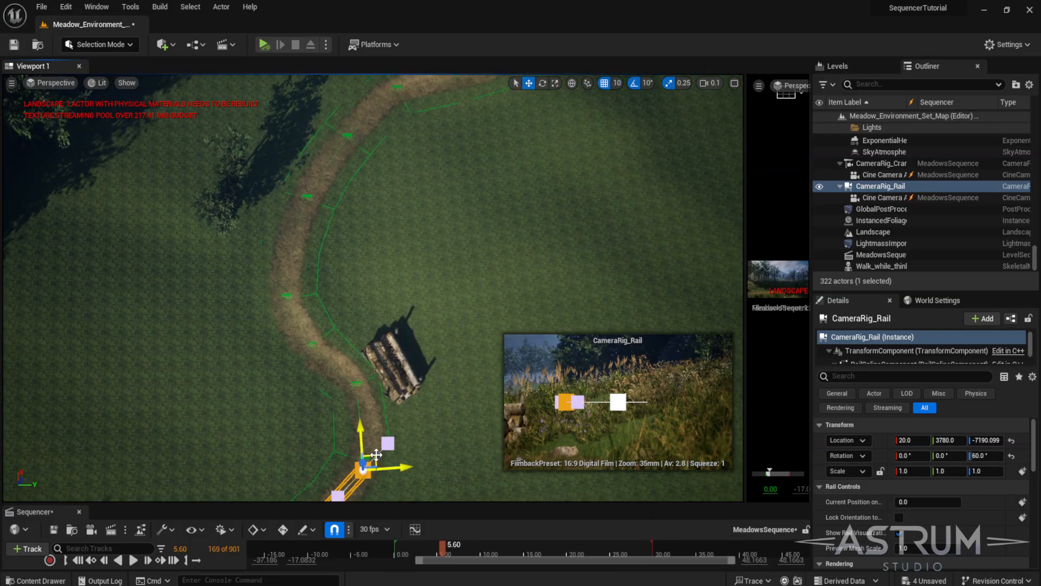
right_click_drag(387, 445, 378, 465)
left_click_drag(385, 373, 343, 95)
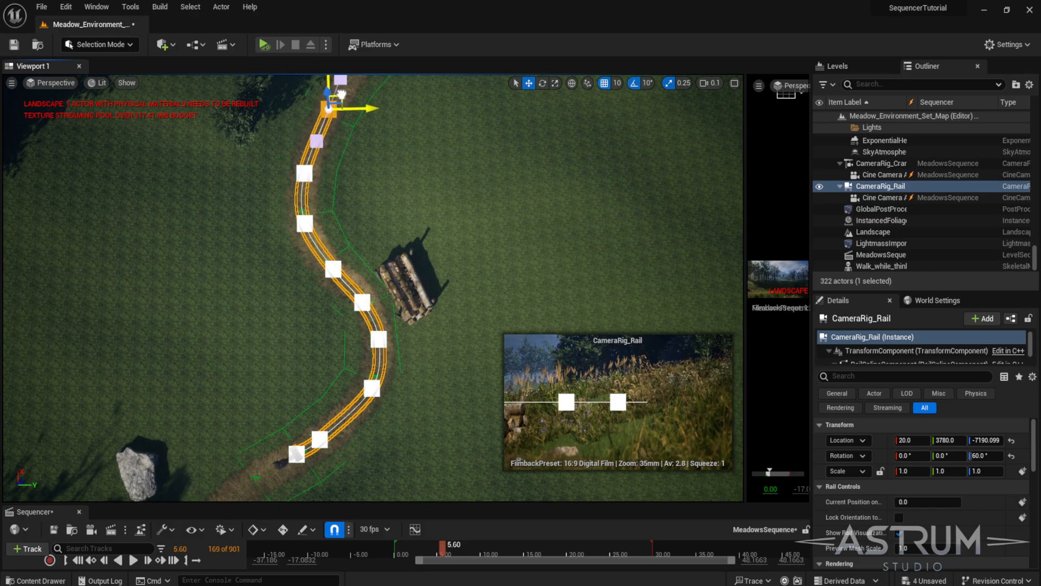
- Add further spline points extending the rail along the path toward the pond
middle_click_drag(333, 187, 336, 389)
middle_click_drag(346, 305, 348, 281)
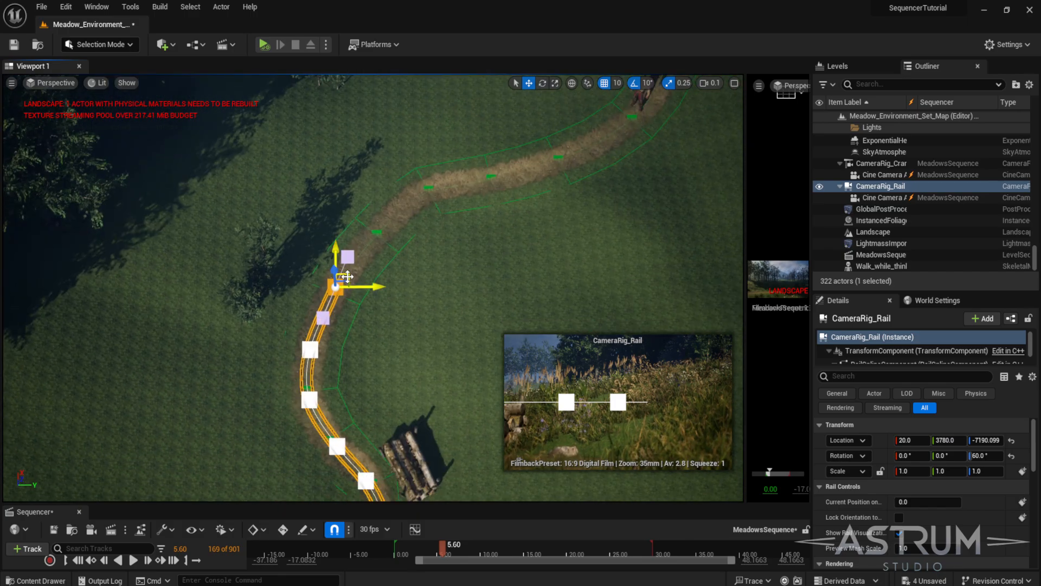
left_click_drag(347, 276, 645, 91)
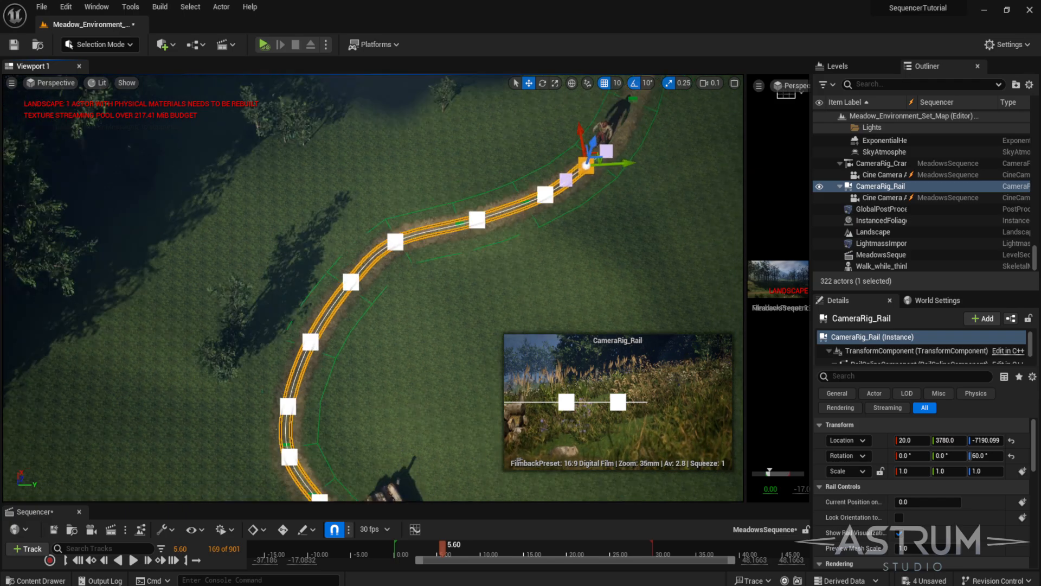
right_click_drag(516, 218, 543, 209)
left_click_drag(473, 293, 528, 132)
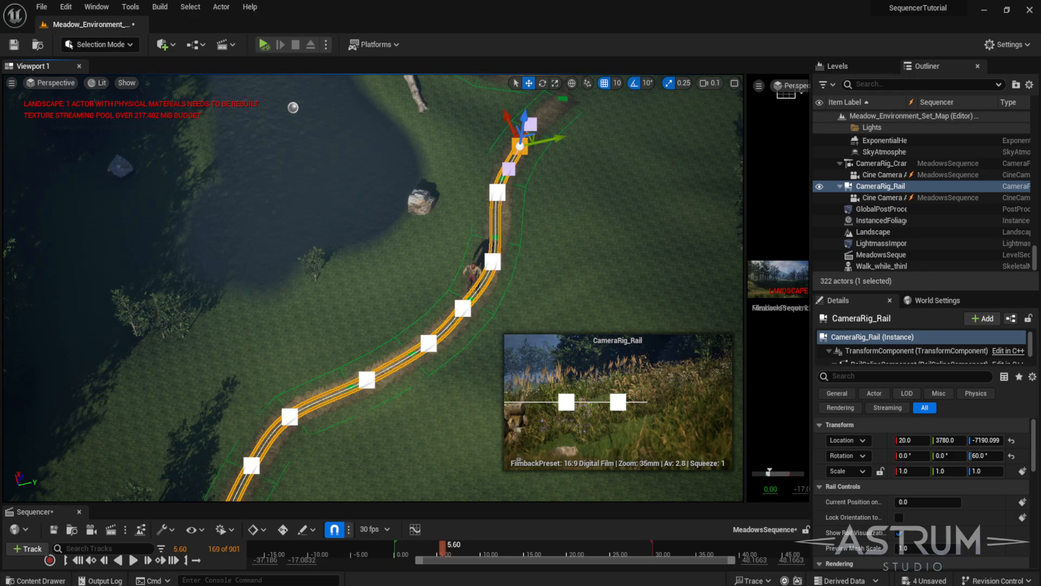
middle_click_drag(500, 251, 597, 136)
scroll(495, 265, "up", 5)
middle_click_drag(490, 266, 406, 380)
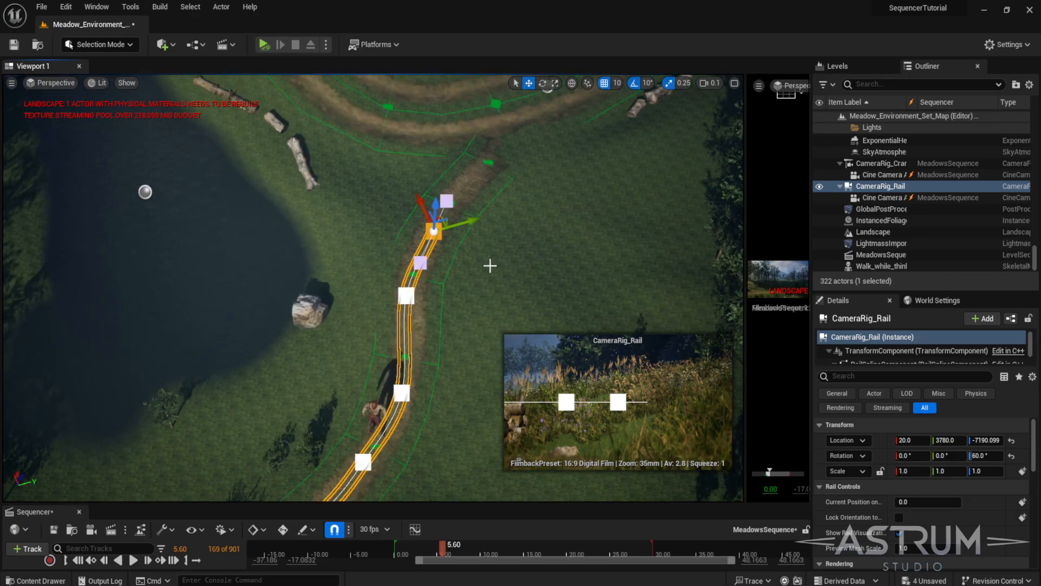
left_click_drag(442, 217, 484, 159)
- Rotate the rail's last spline point so its tangent follows the path's bend
key("e")
mouse_move(487, 226)
left_mouse_down()
mouse_move(529, 226)
mouse_move(514, 206)
left_mouse_up()
key("w")
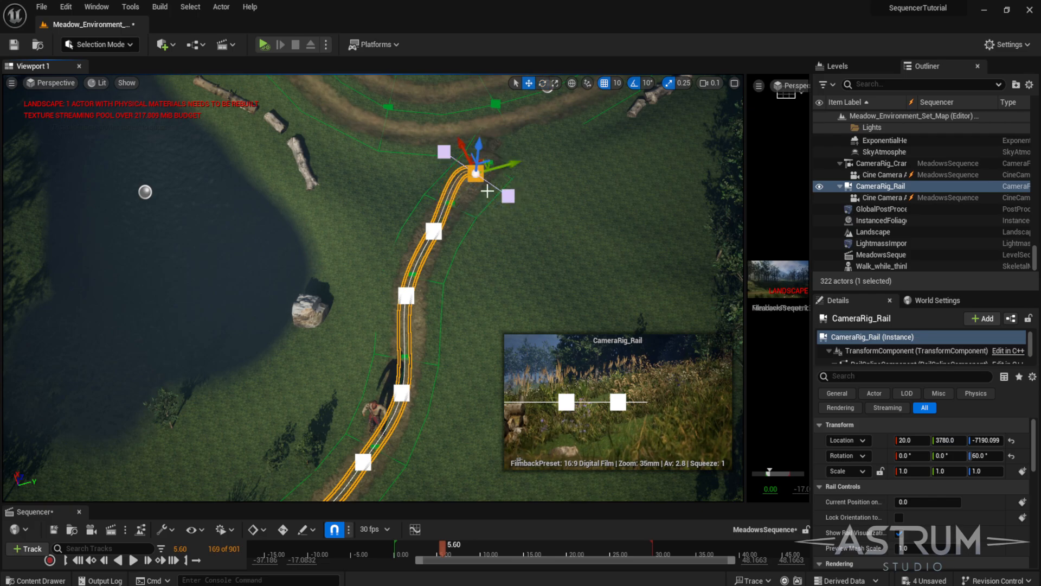
left_click_drag(484, 166, 520, 237, "alt")
key("ctrl+z")
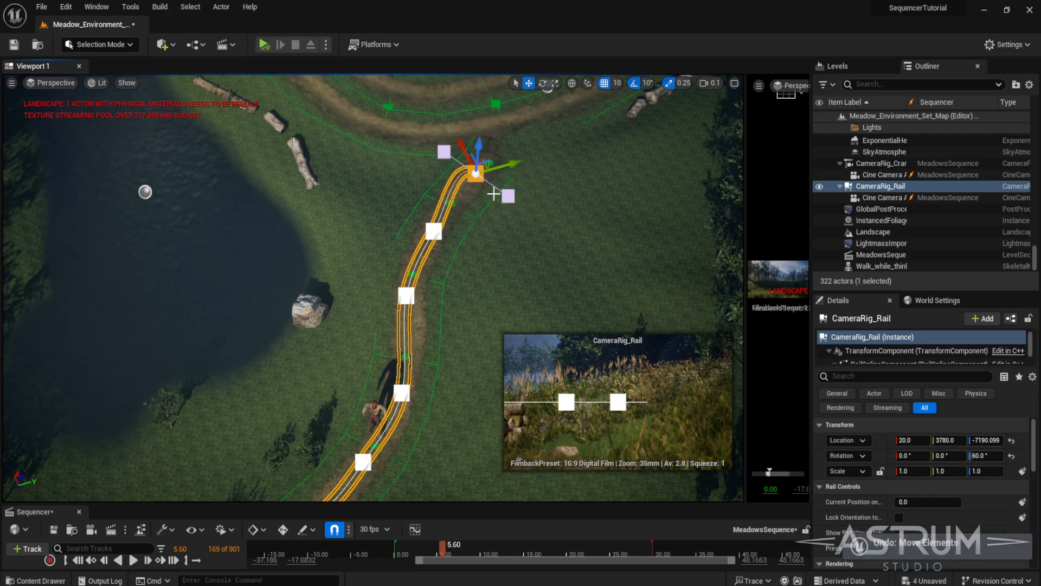
- Select the rail's end point and extend the spline further along the path, then focus on it
left_click(506, 196)
right_click_drag(476, 226, 339, 318)
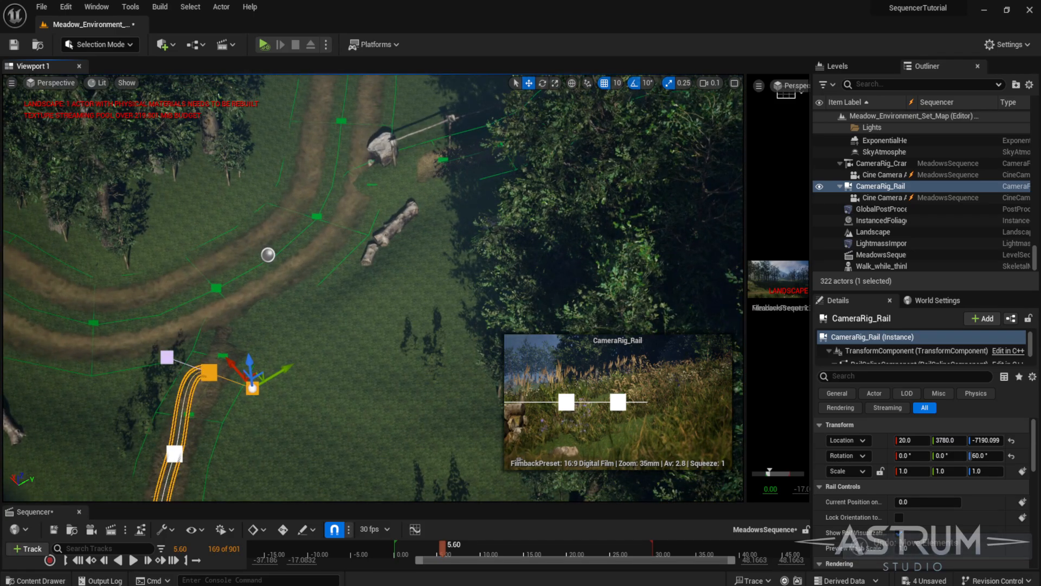
left_click(265, 391)
left_click(204, 375)
key("f")
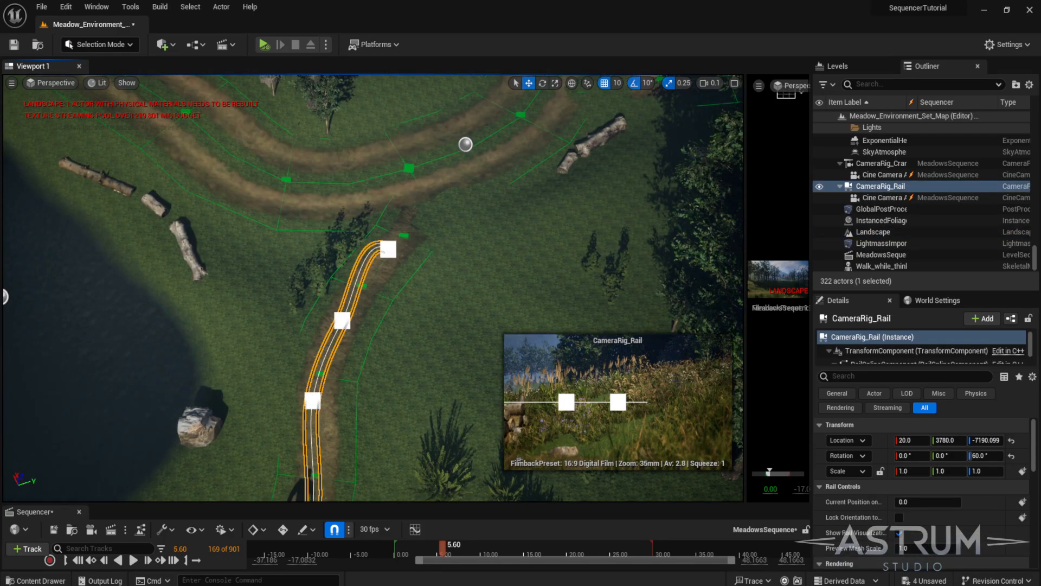
- Extend the rail's end point with a new spline point around the path's bend, rotating and positioning it along the curve
left_click(388, 249)
left_click_drag(388, 249, 480, 251)
key("e")
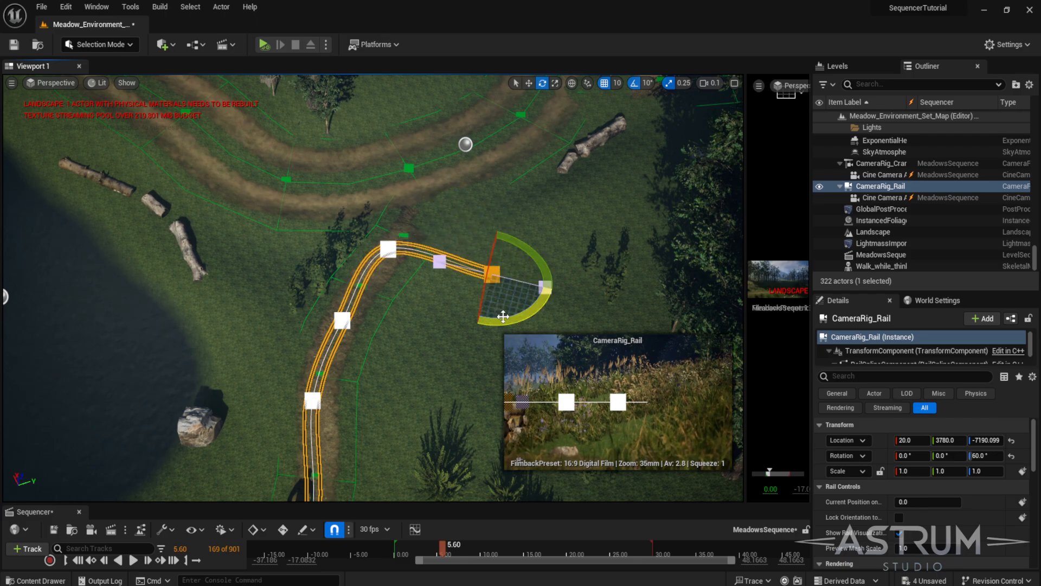
left_click_drag(506, 316, 453, 307)
key("w")
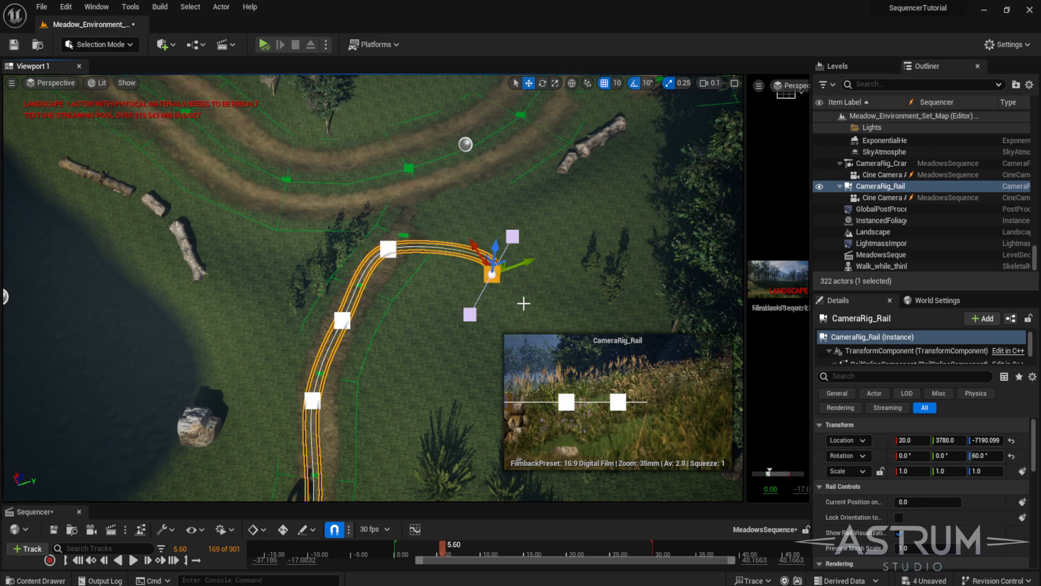
left_click(490, 265)
left_click(494, 275)
left_click_drag(500, 259, 451, 281)
- Select the rail's newest end point, extend the spline one more point along the path, and focus on it
left_click(344, 321)
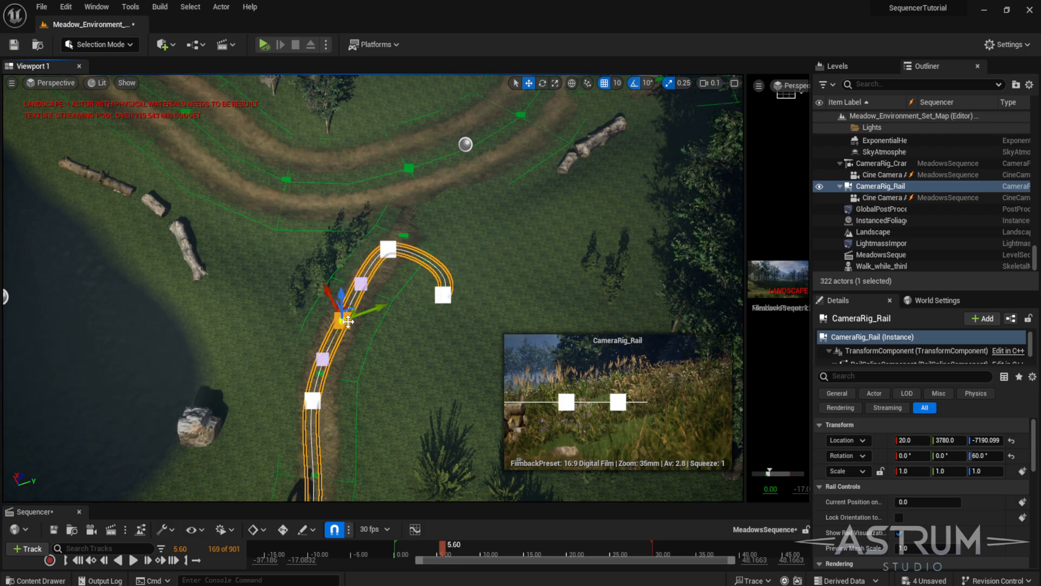
left_click(390, 249)
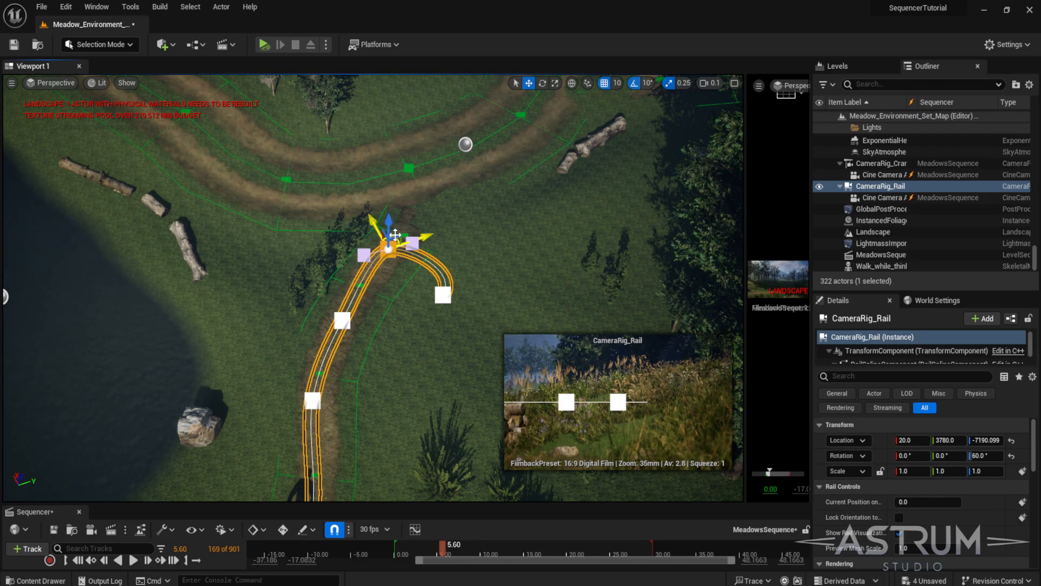
left_click_drag(394, 234, 443, 230)
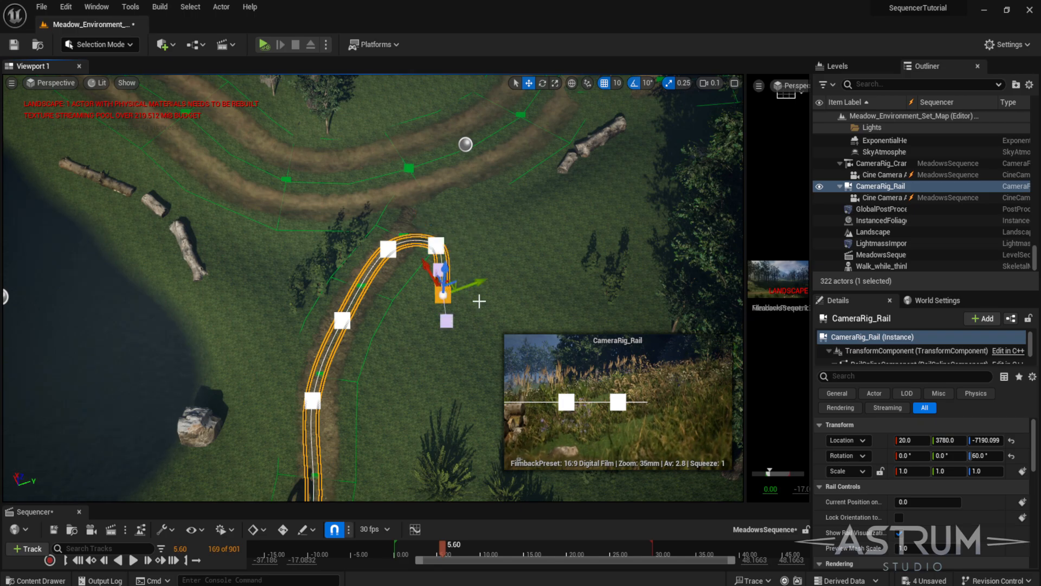
key("f")
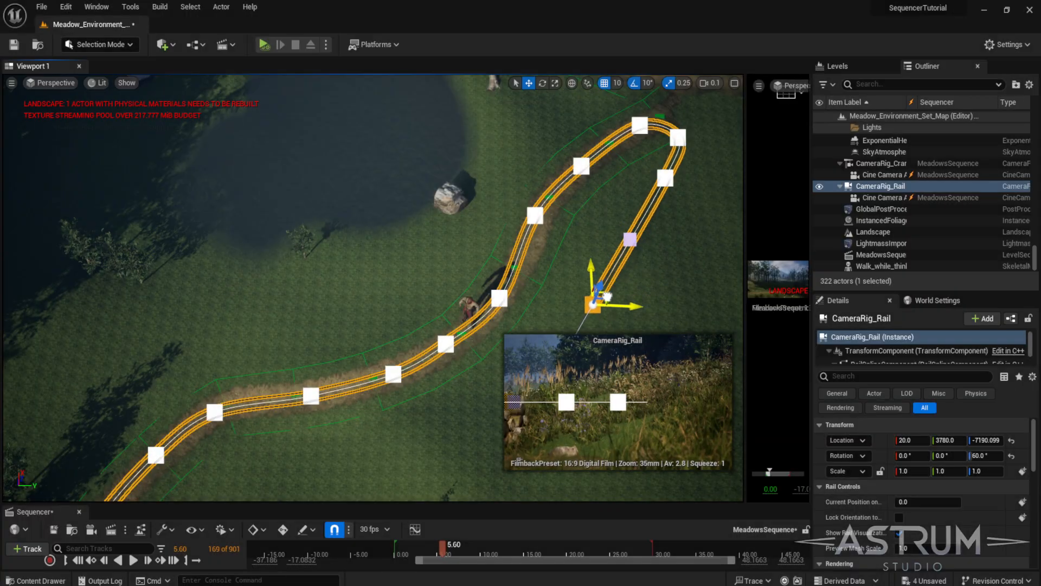
- Add another spline point continuing the rail around the loop, rotating and moving it to follow the path
left_click_drag(593, 302, 698, 279)
key("r")
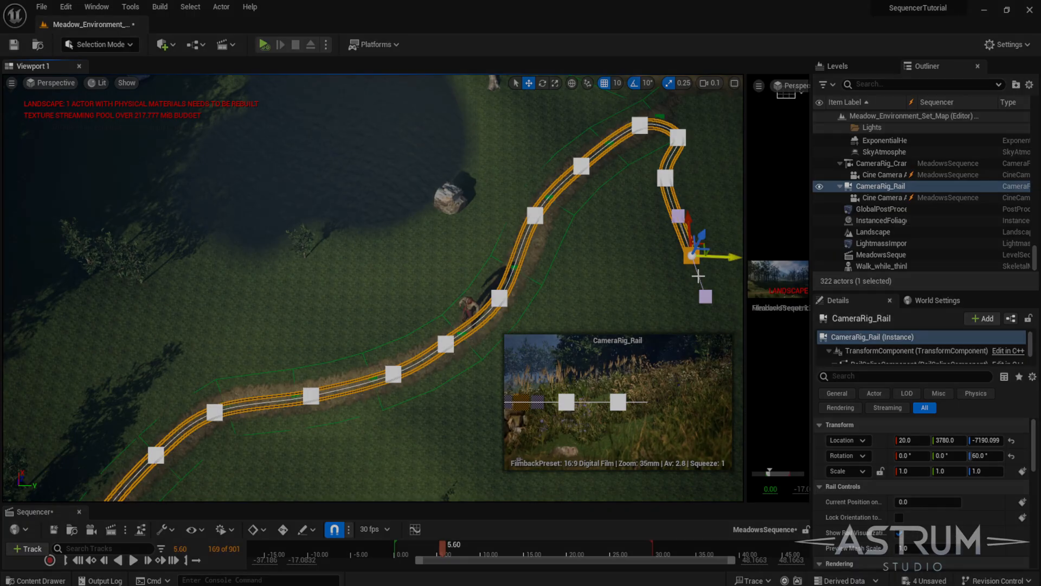
key("e")
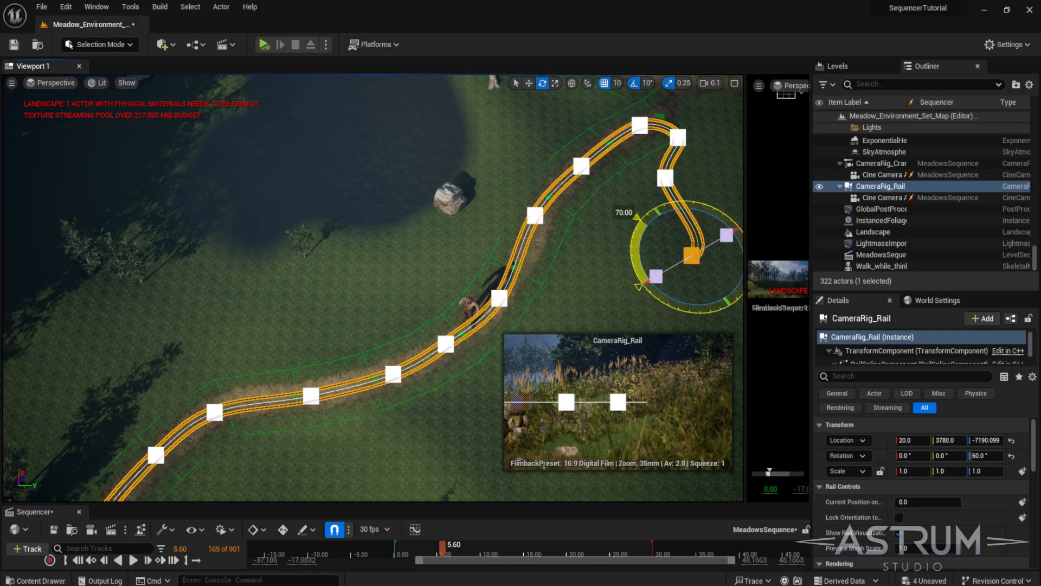
key("w")
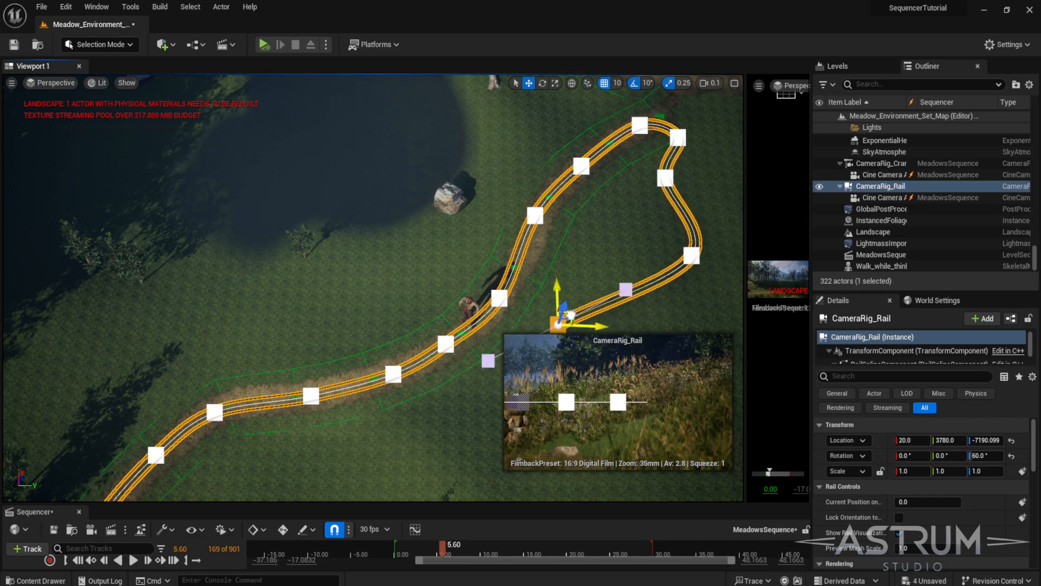
right_click_drag(582, 299, 519, 279)
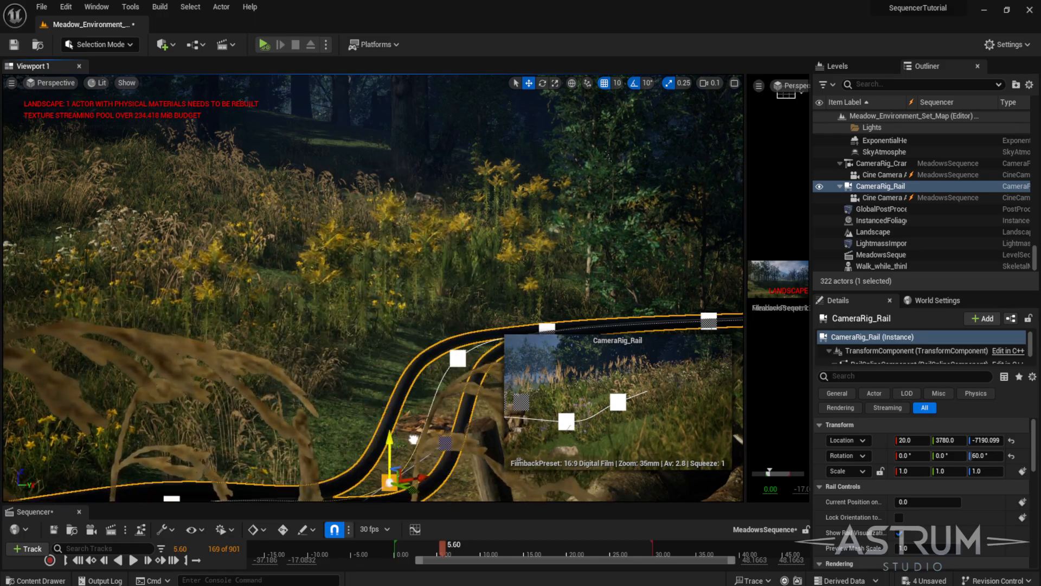
- Lower and reposition rail spline points in the perspective view so the rail sits just above the path
right_click_drag(424, 370, 384, 377)
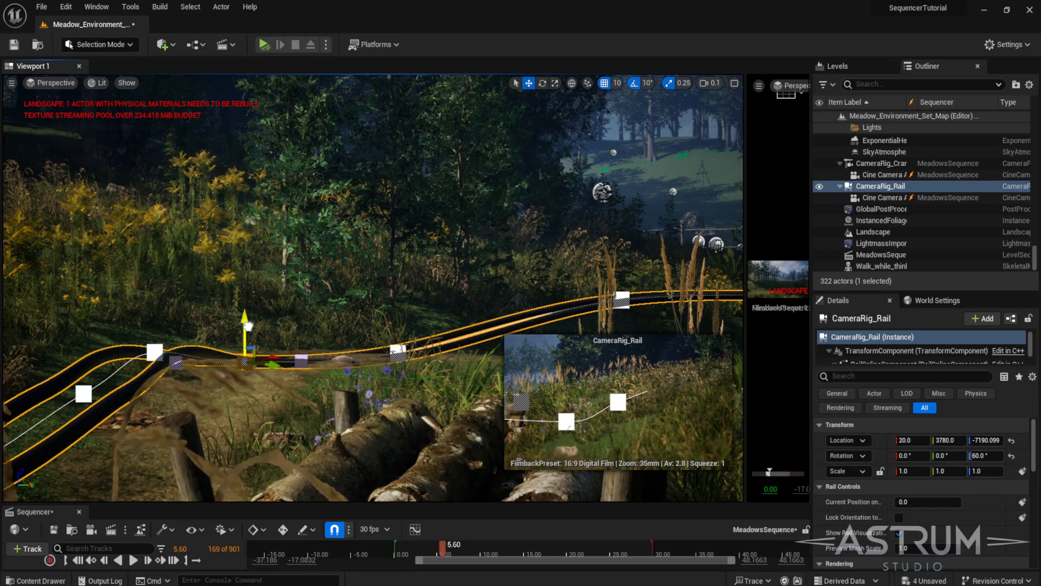
right_click_drag(248, 326, 221, 329)
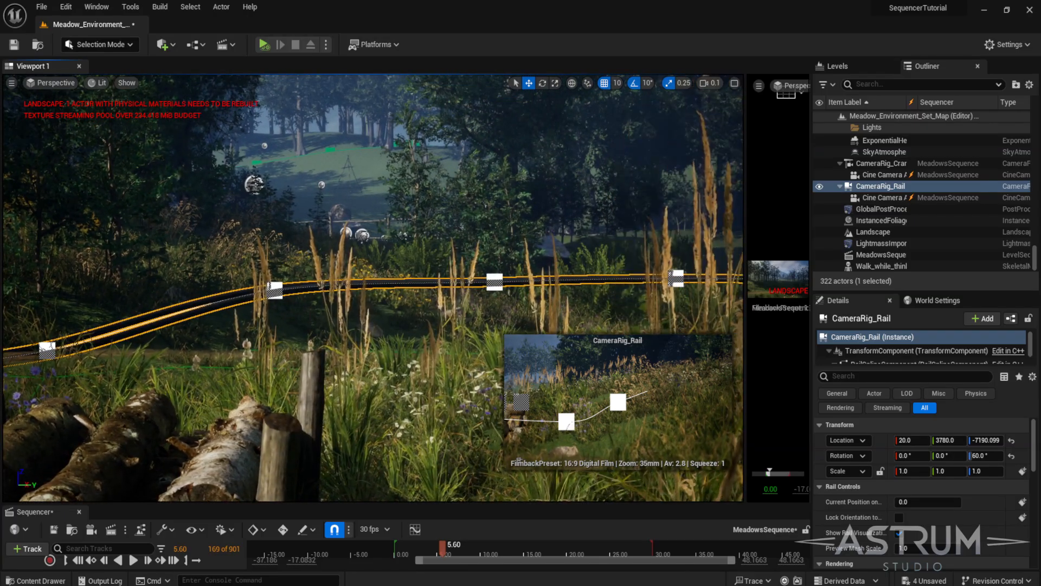
left_click(274, 290)
left_click_drag(274, 266, 277, 306)
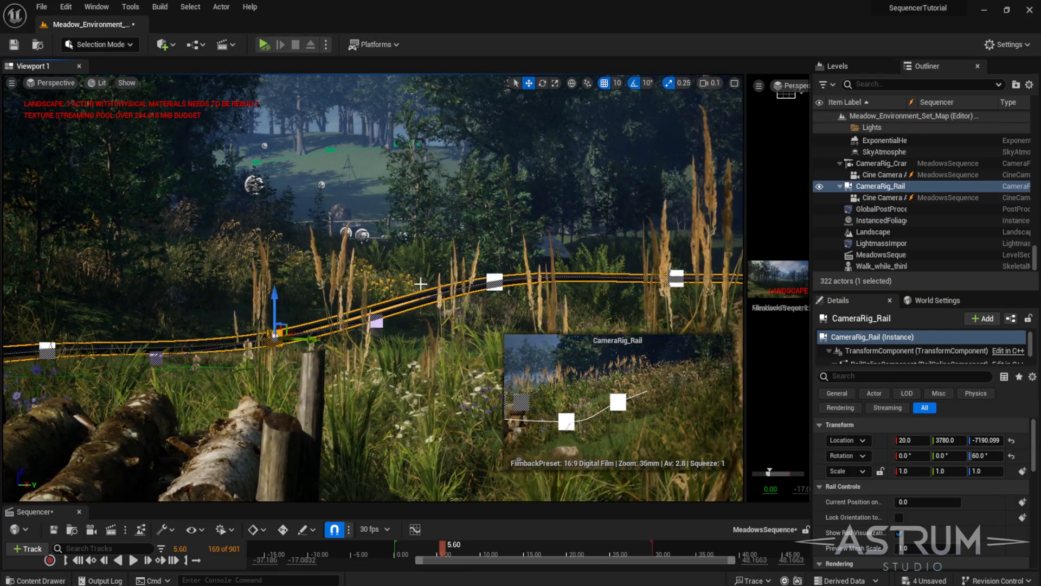
left_click(488, 278)
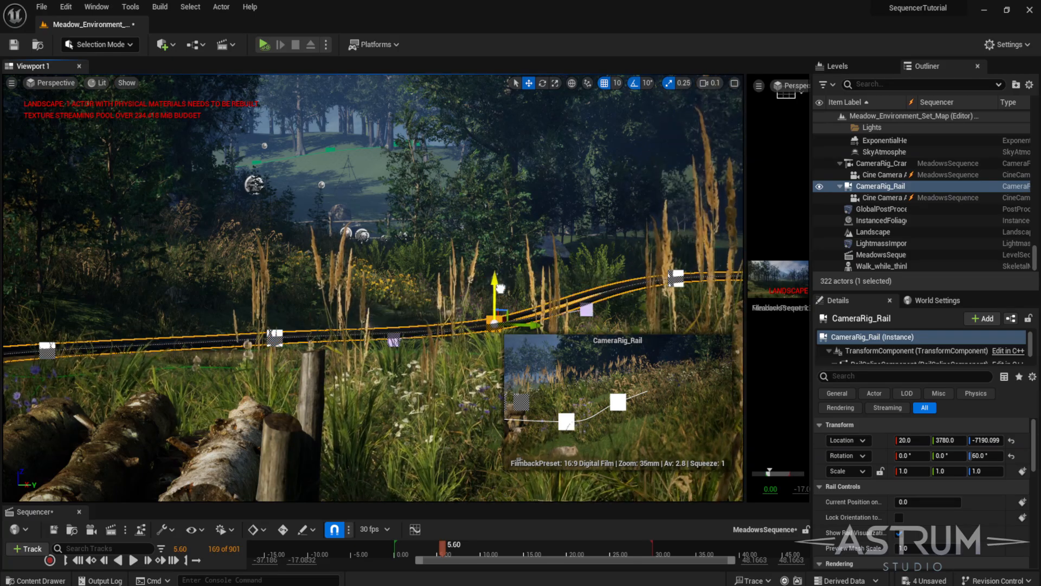
key("f")
right_click_drag(527, 282, 504, 266)
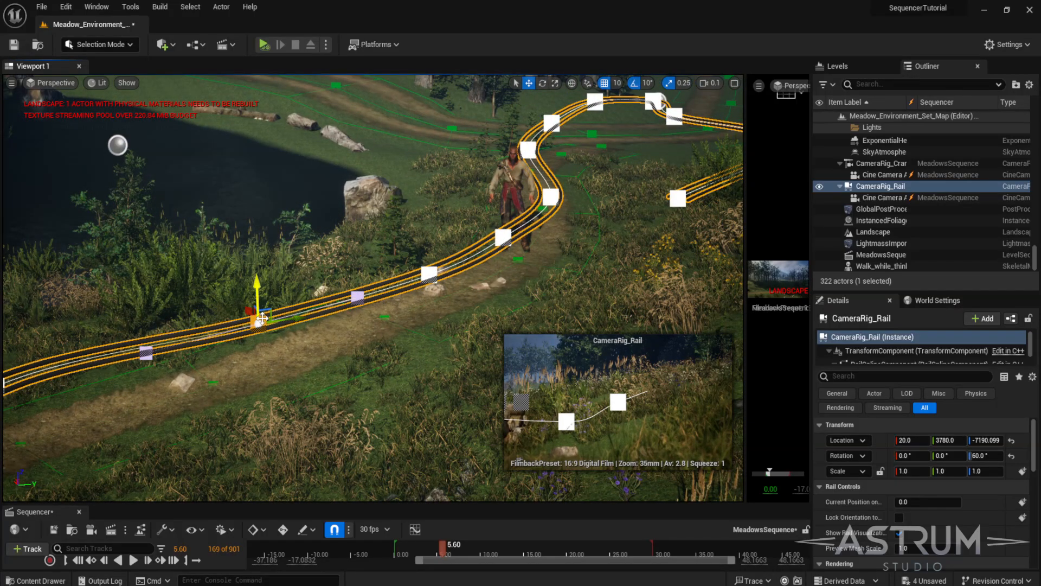
- Adjust the remaining rail points' heights and tangents so the rail follows the path past the walking character
right_click_drag(263, 319, 221, 316)
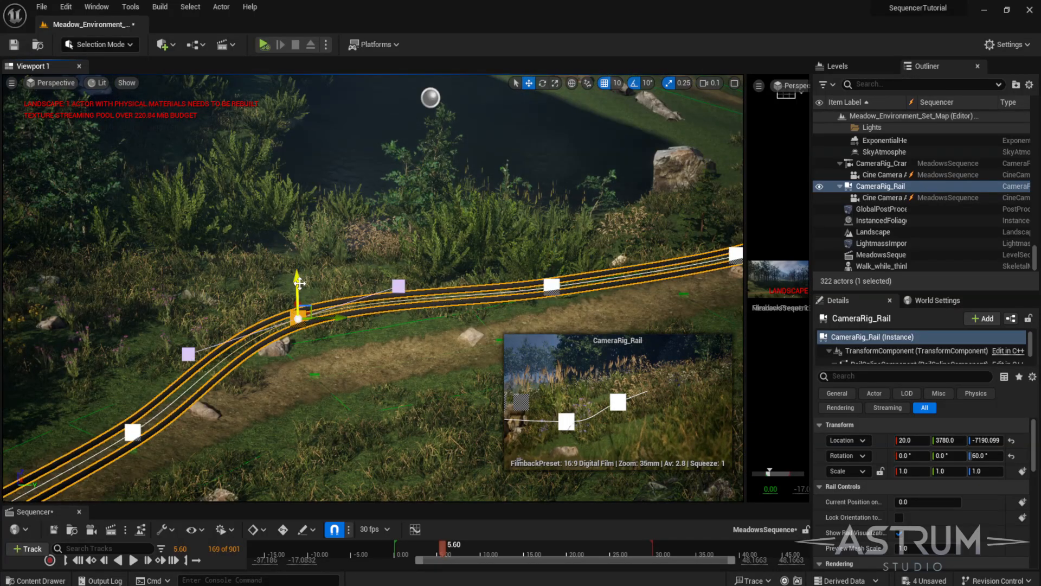
left_click_drag(300, 283, 311, 336)
right_click_drag(470, 338, 522, 321)
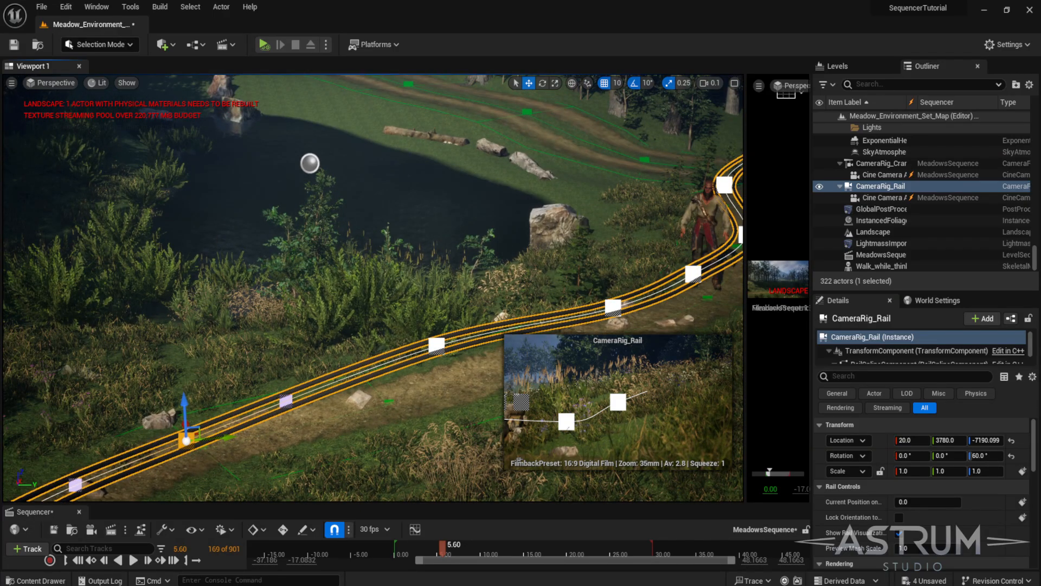
left_click_drag(433, 305, 435, 242)
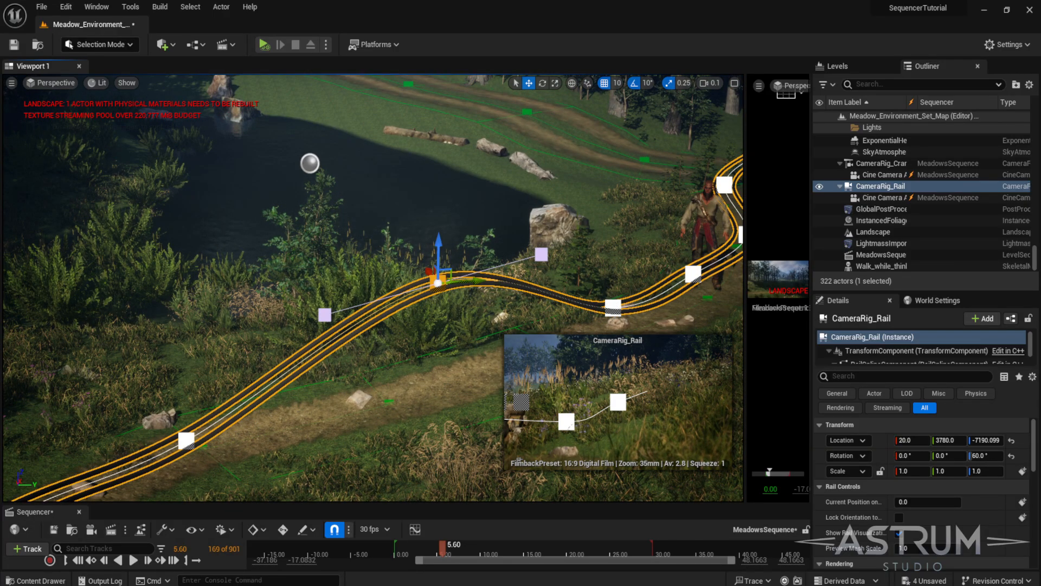
left_click_drag(614, 214, 615, 219)
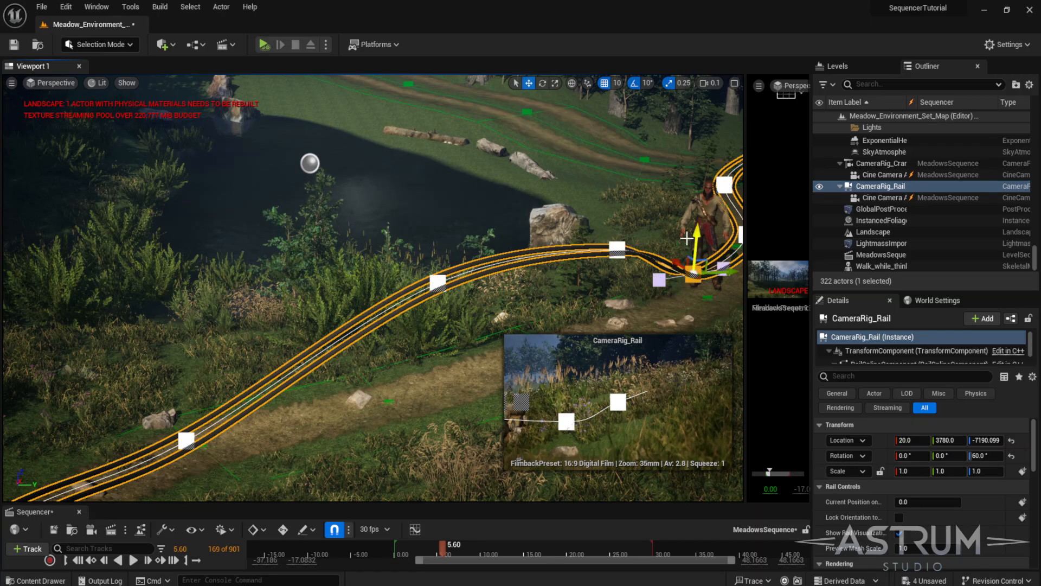
left_click_drag(695, 237, 698, 194)
right_click_drag(609, 210, 536, 201)
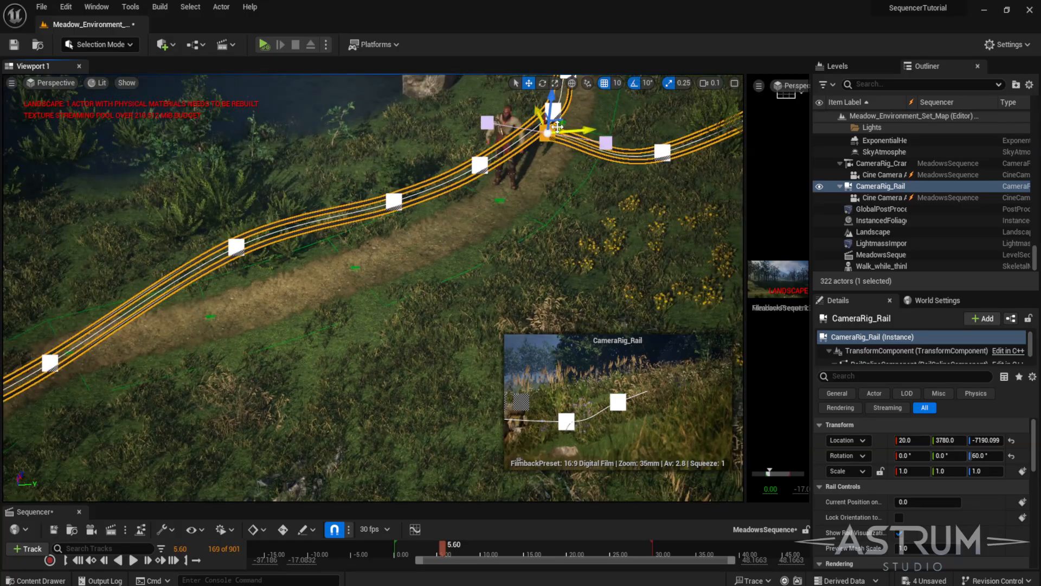
left_click_drag(558, 126, 584, 157)
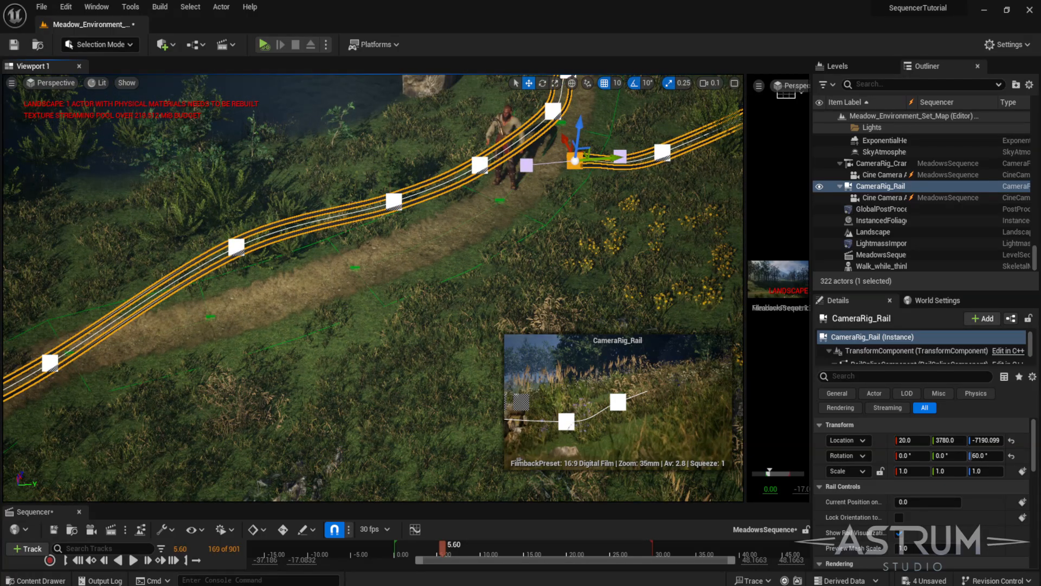
mouse_move(493, 216)
right_mouse_down()
mouse_move(493, 200)
mouse_move(494, 217)
mouse_move(412, 255)
mouse_move(342, 253)
mouse_move(508, 211)
right_mouse_up()
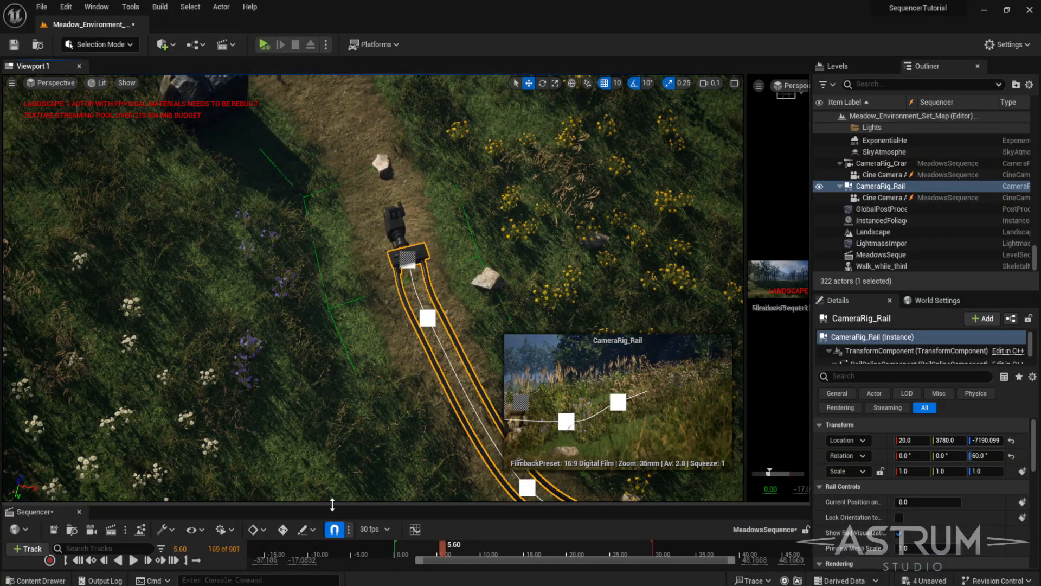
- Enlarge the Sequencer panel and move the playhead to about 8.73 seconds
left_click_drag(331, 504, 347, 465)
left_click_drag(440, 513, 469, 512)
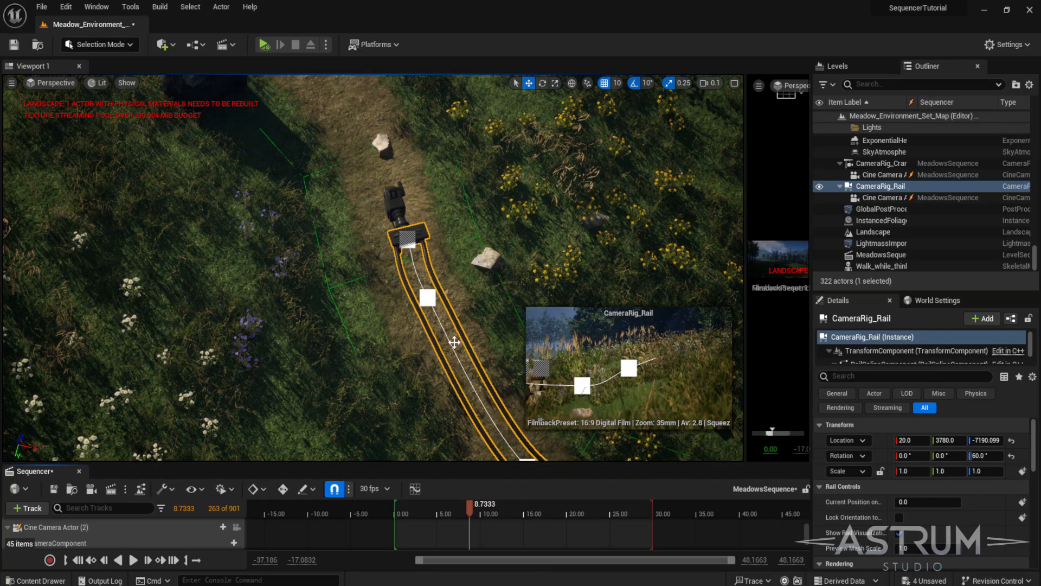
right_click_drag(455, 341, 741, 418)
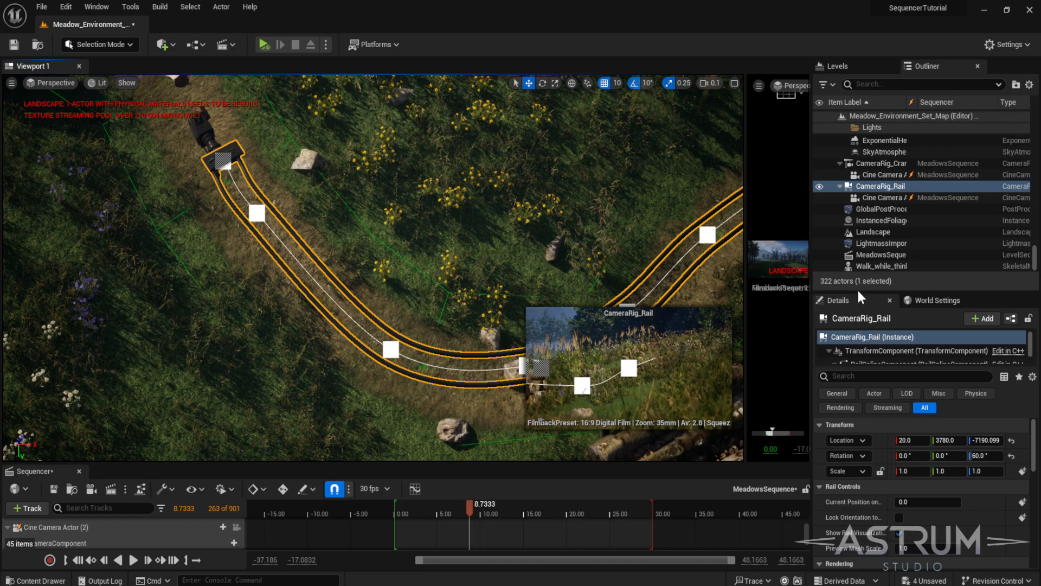
left_click_drag(856, 293, 859, 208)
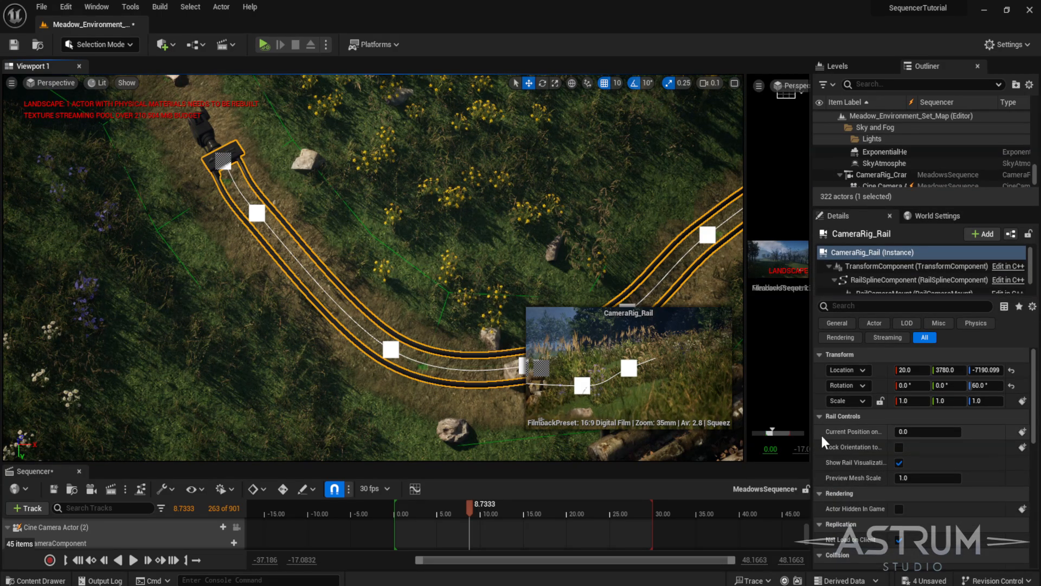
- Enable Lock Orientation to Rail and scrub the rail's Current Position on Rail to 0.176
left_click_drag(822, 435, 770, 435)
mouse_move(884, 432)
left_mouse_down()
mouse_move(931, 432)
mouse_move(867, 431)
left_mouse_up()
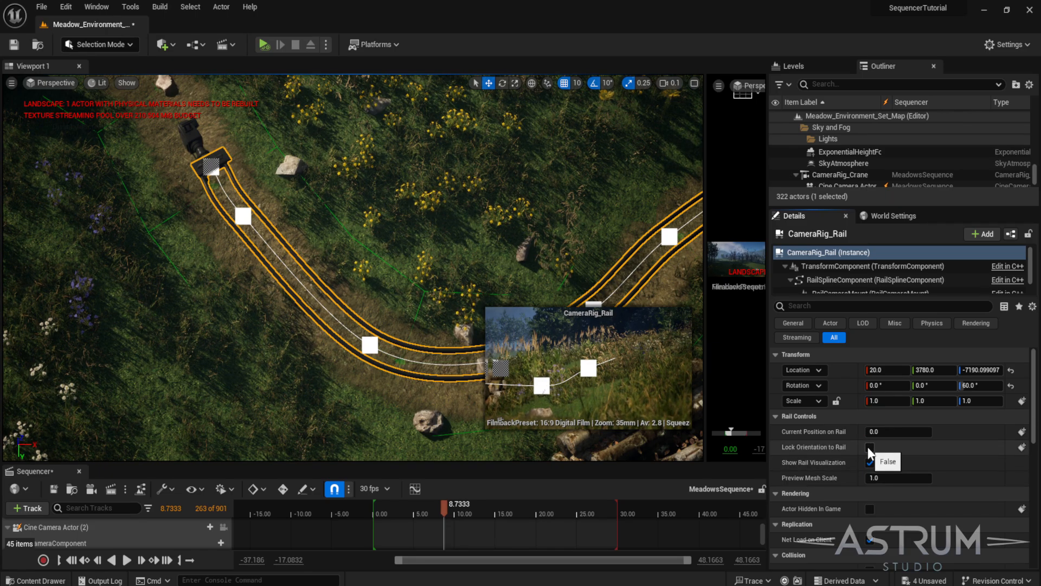
left_click(869, 448)
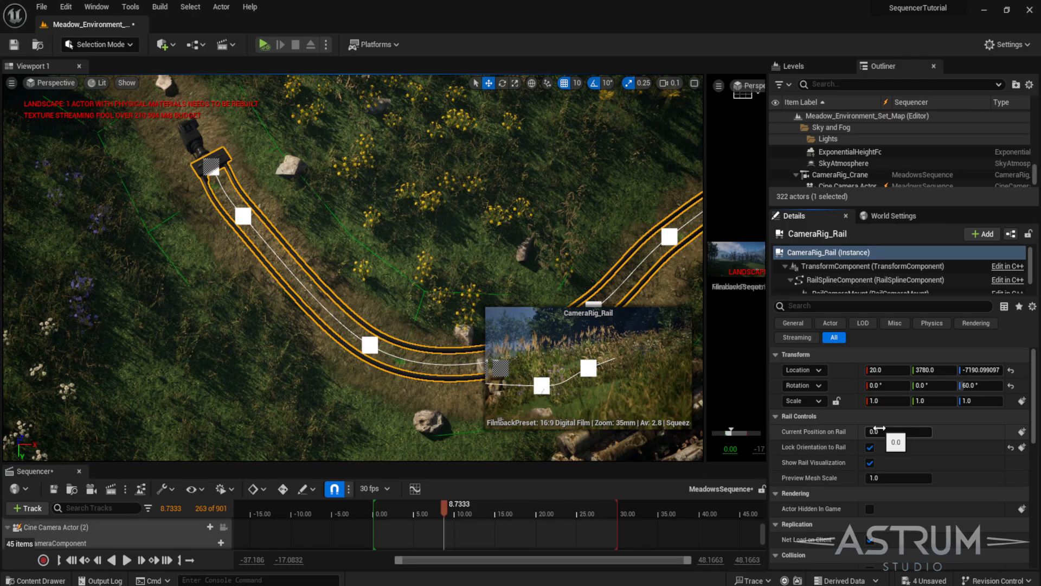
left_click_drag(873, 432, 882, 432)
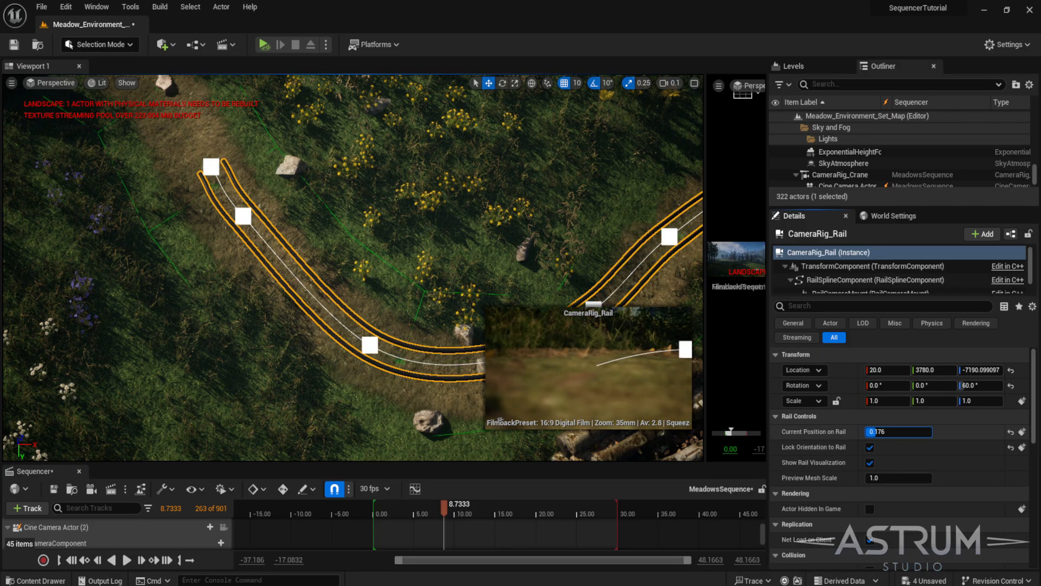
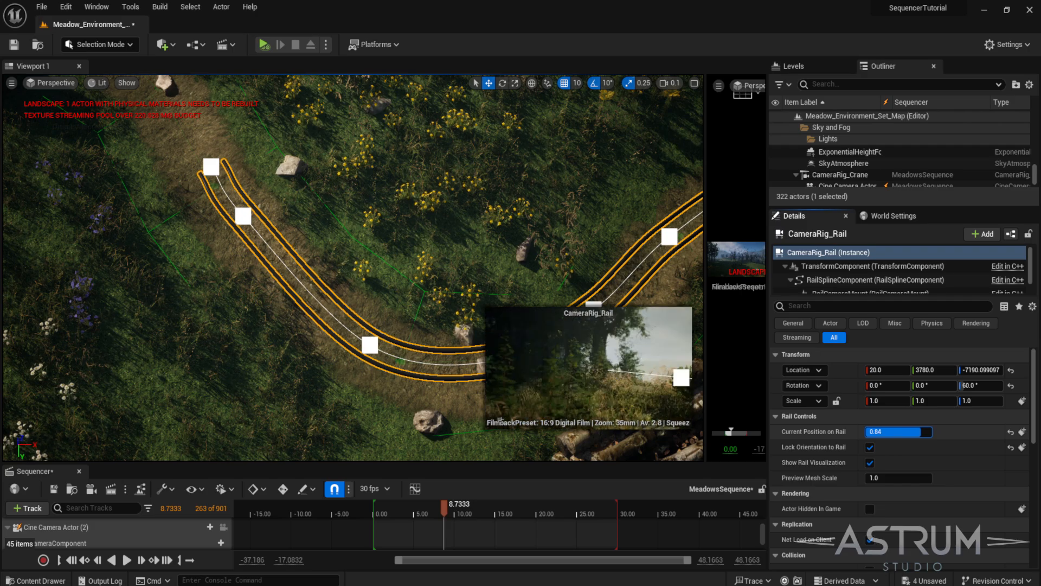
- Turn off Lock Orientation to Rail and set the rail's Current Position on Rail back to 0.0
left_click(870, 447)
left_click_drag(913, 430, 878, 428)
right_click_drag(352, 266, 377, 270)
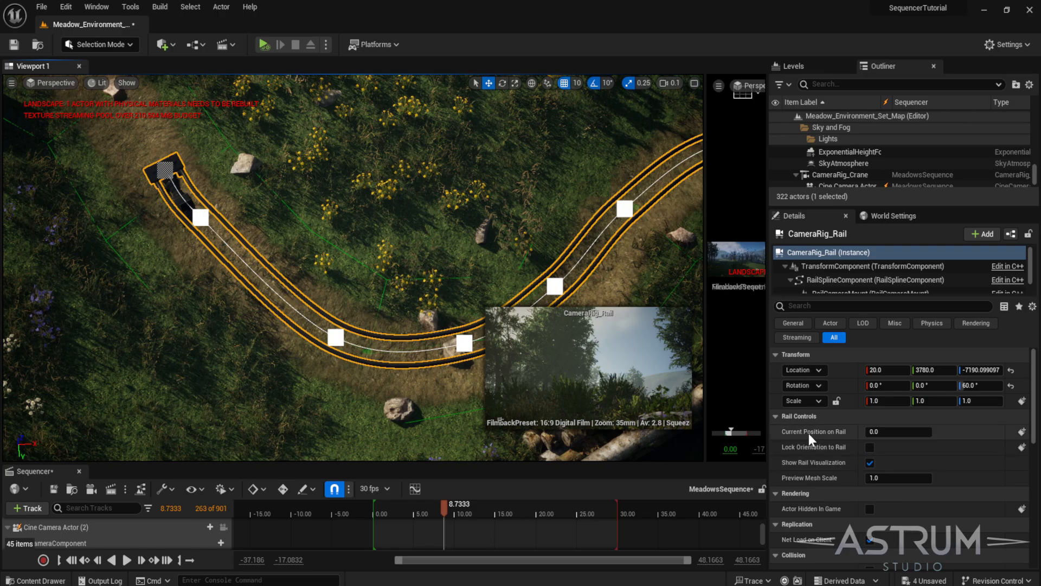
- Keyframe the rail's Current Position on Rail at 0.0 at 14.00 seconds, where the crane shot's keys end
left_click(181, 207)
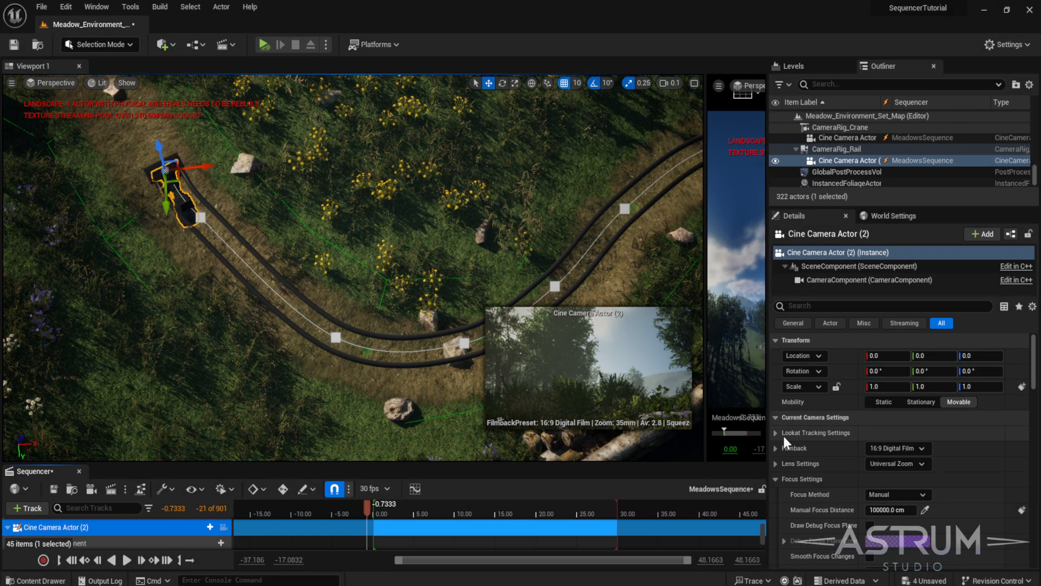
left_click_drag(375, 511, 473, 520)
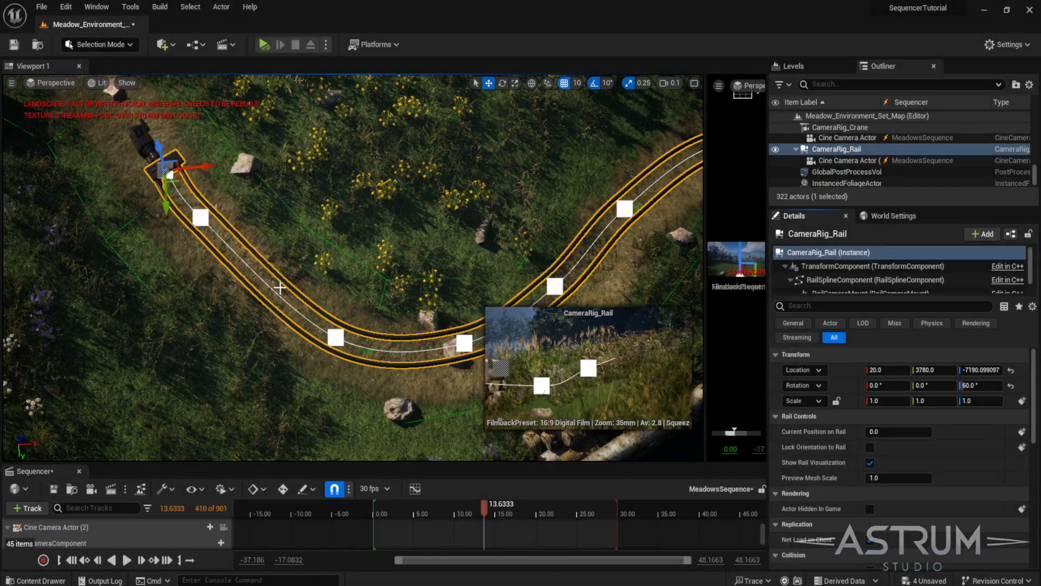
left_click_drag(404, 464, 407, 278)
left_click_drag(762, 424, 762, 408)
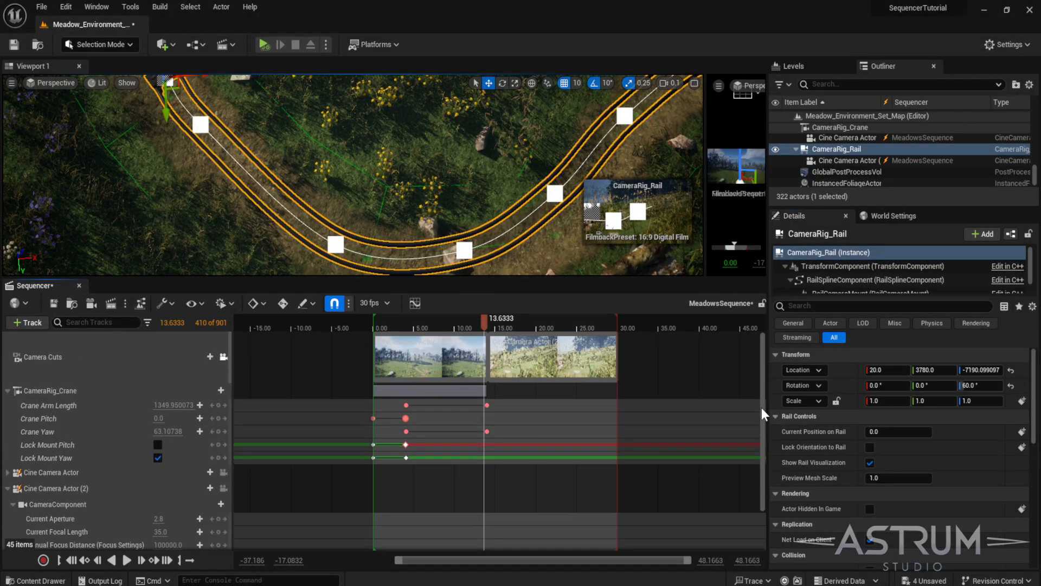
left_click(485, 432)
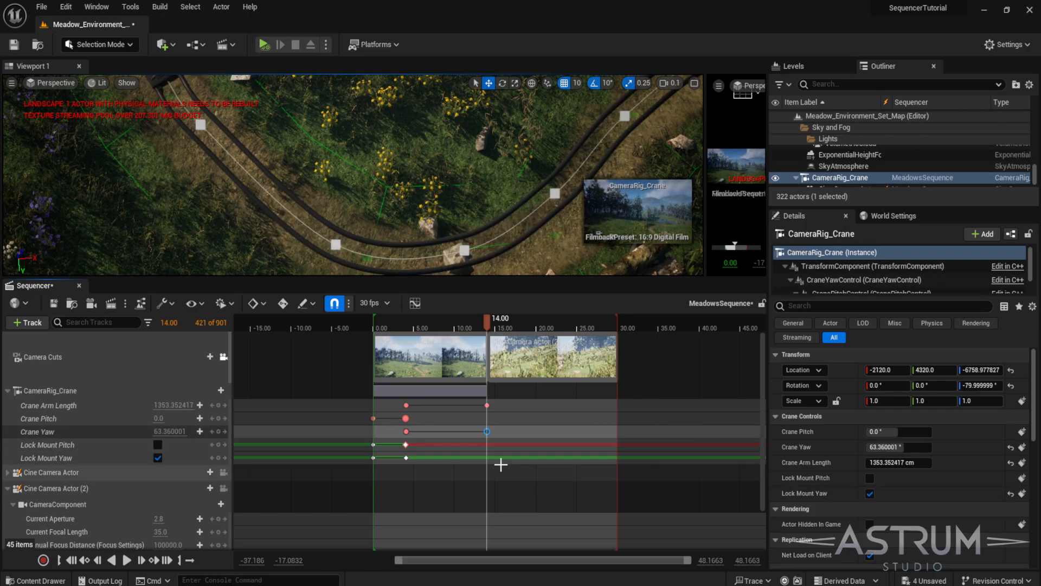
left_click(8, 390)
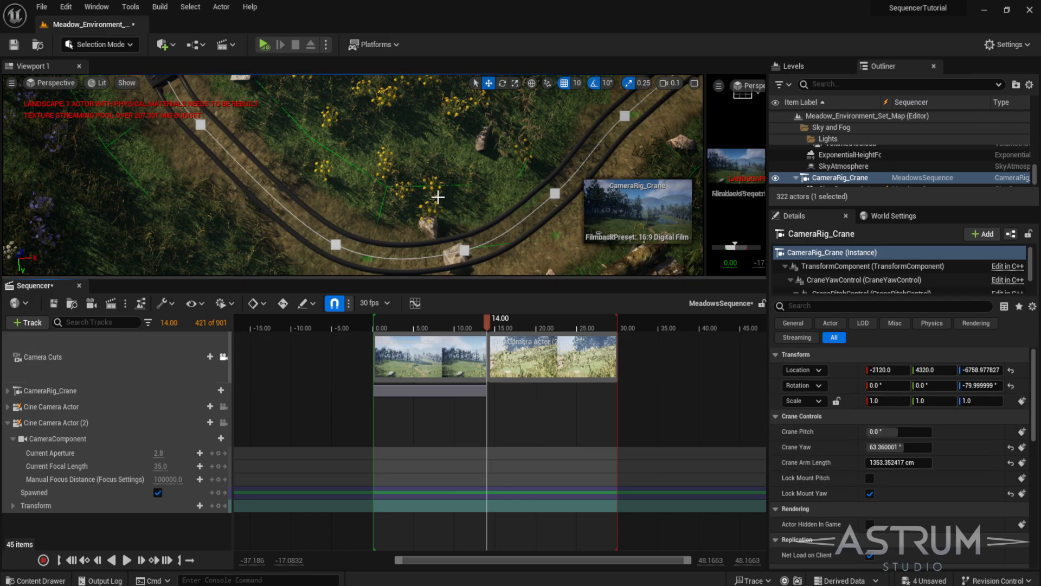
left_click(417, 239)
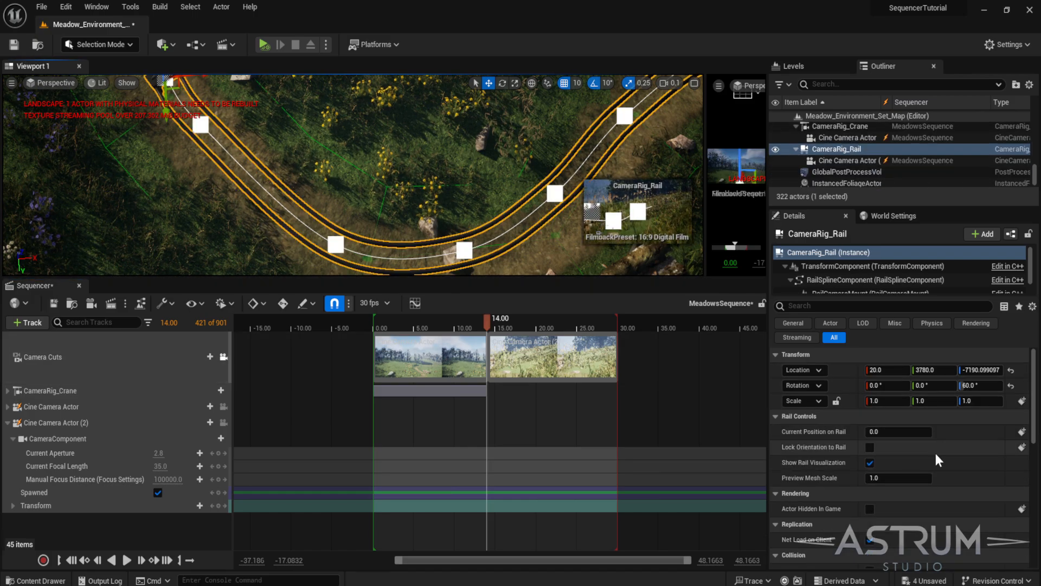
left_click(1022, 432)
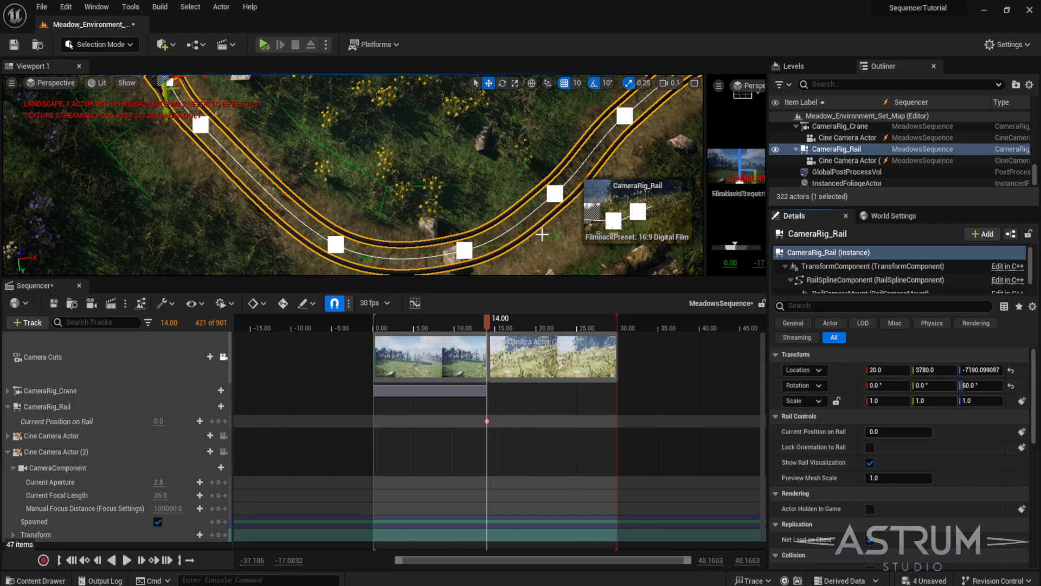
- Keyframe Current Position on Rail at 1.0 at the sequence end, about 29.97 seconds
key("f")
right_click_drag(352, 179, 390, 213)
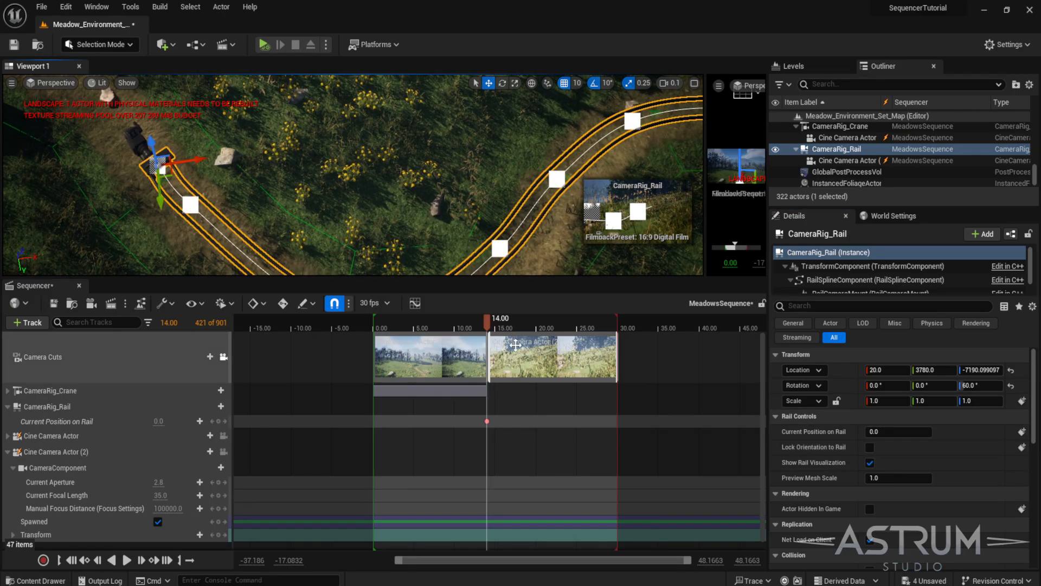
left_click_drag(487, 322, 617, 333)
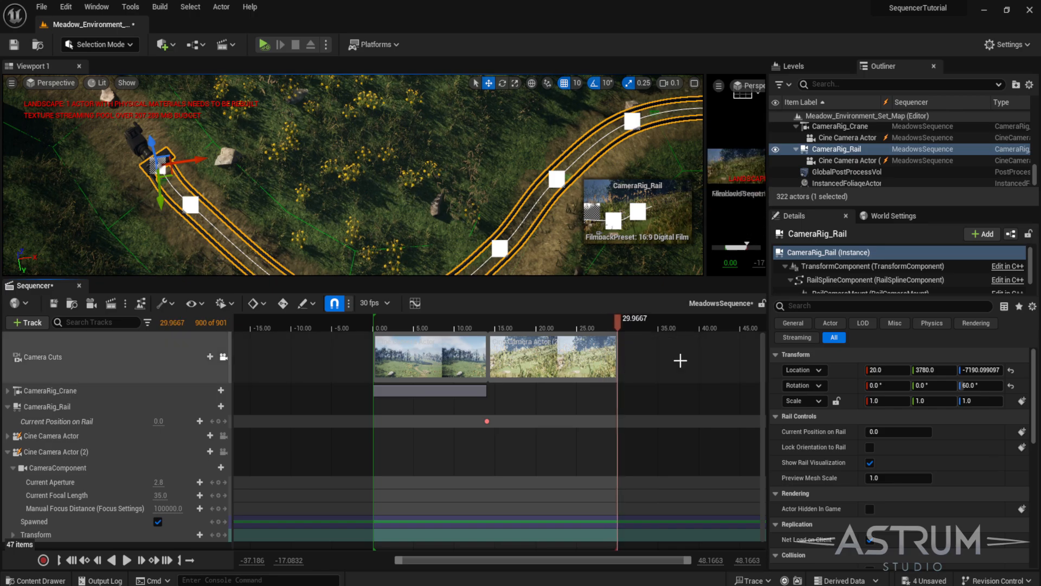
left_click_drag(888, 432, 925, 432)
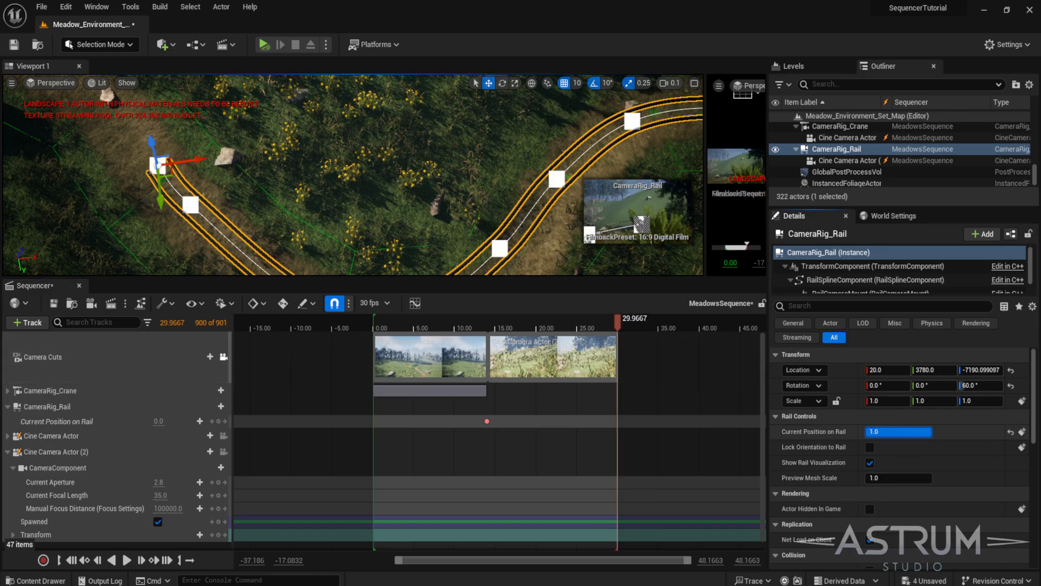
left_click(1022, 432)
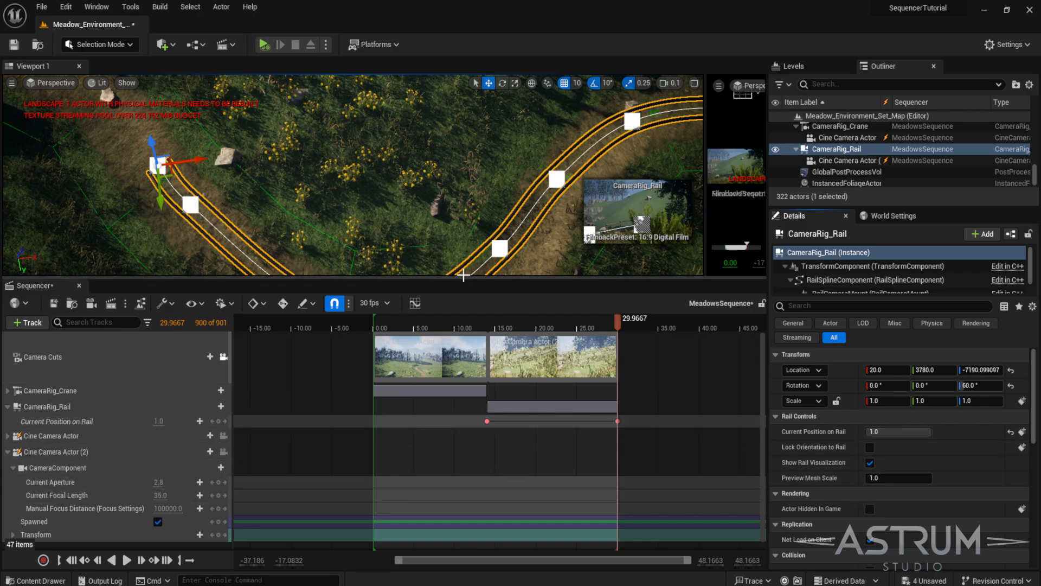
- Play back the sequence in a cinematic viewport to preview the rail camera move
left_click_drag(467, 279, 494, 432)
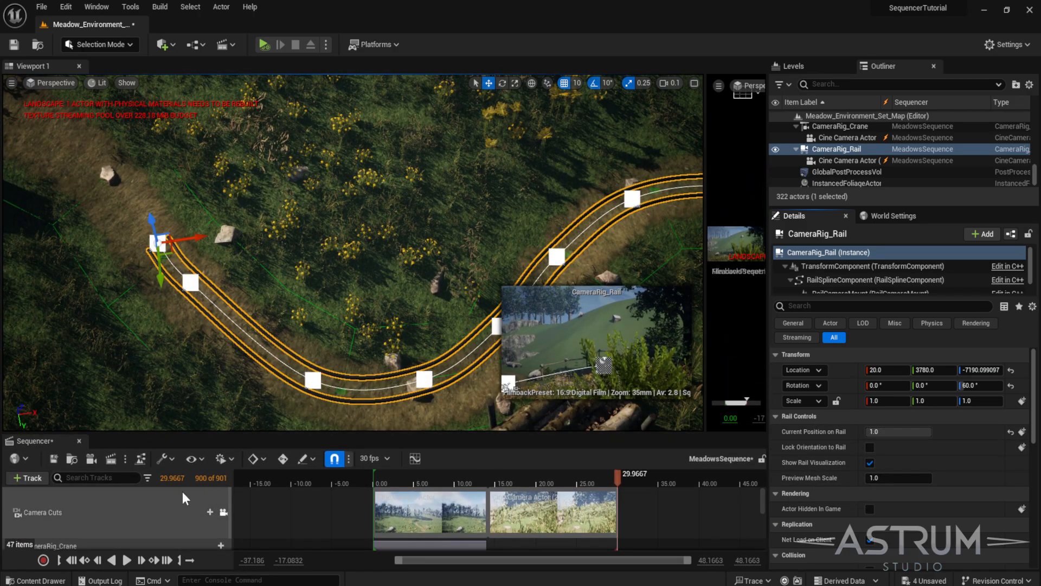
left_click(489, 480)
left_click_drag(703, 345, 382, 344)
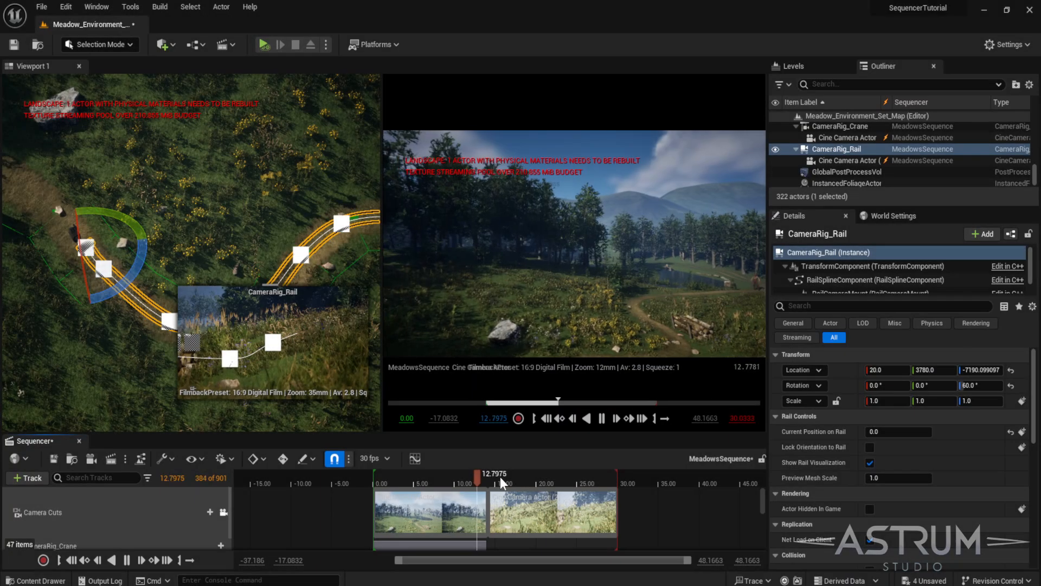
key("space")
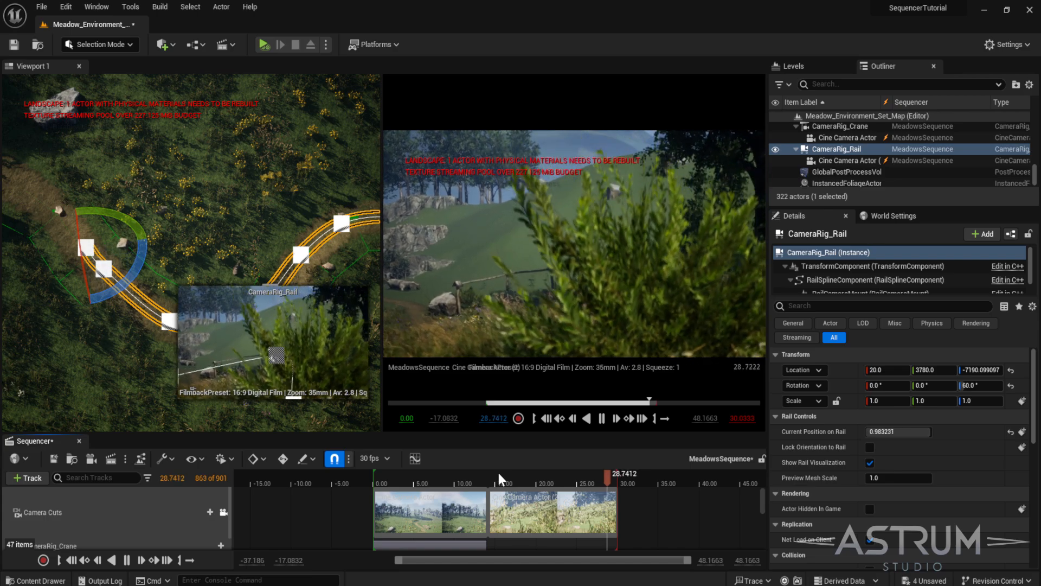
left_click(490, 479)
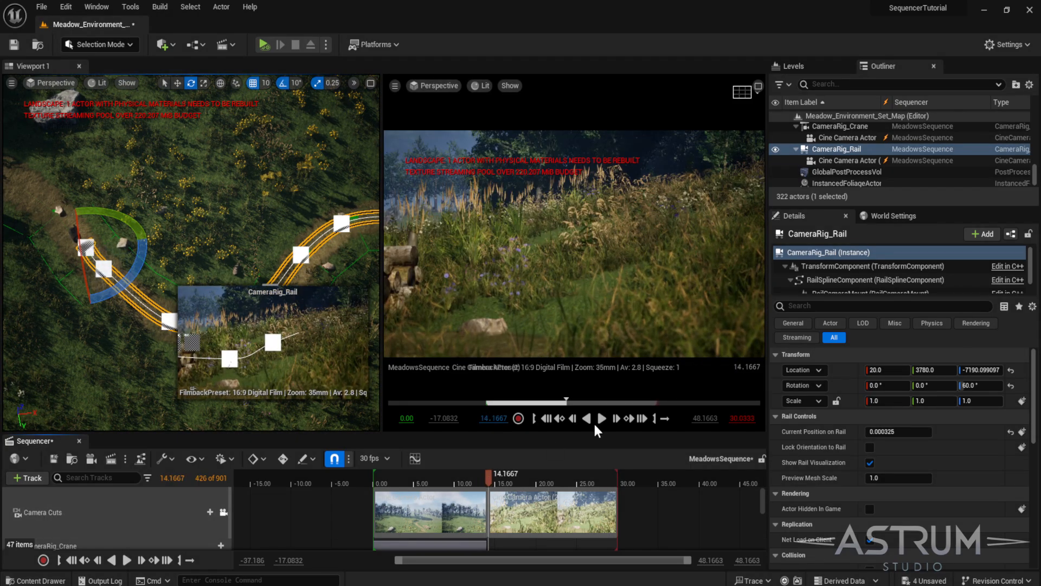
- Select the Cine Camera Actor (2) track, expand its Transform, and pilot it in the cinematic viewport
left_click_drag(455, 433, 458, 342)
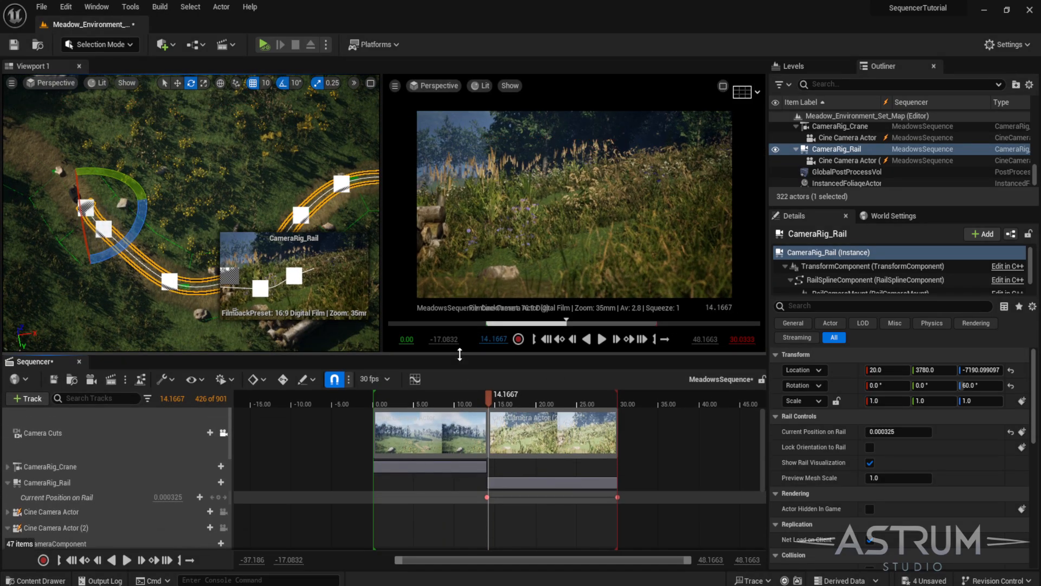
scroll(51, 470, "down", 3)
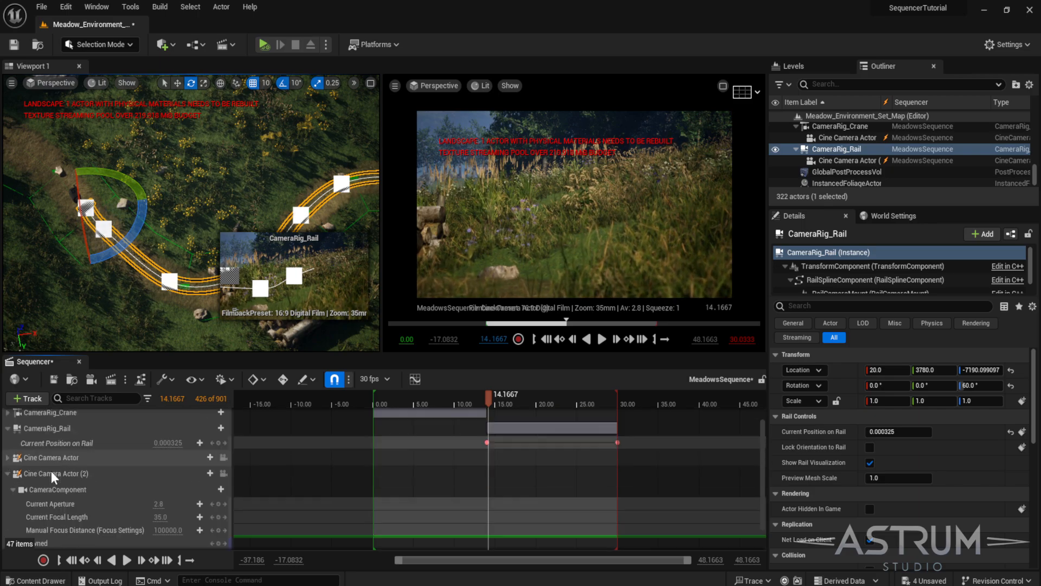
left_click(29, 444)
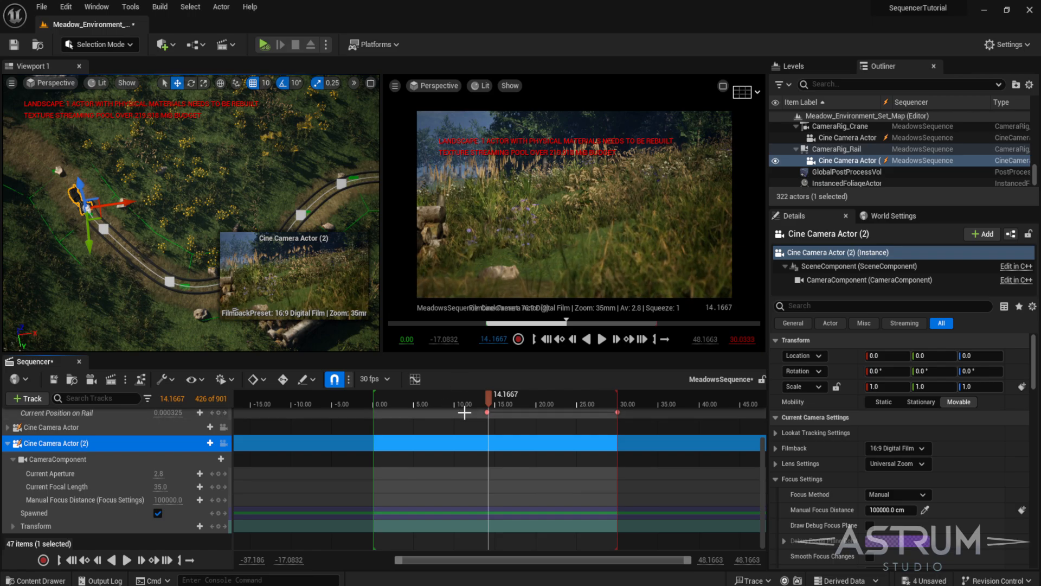
left_click(13, 526)
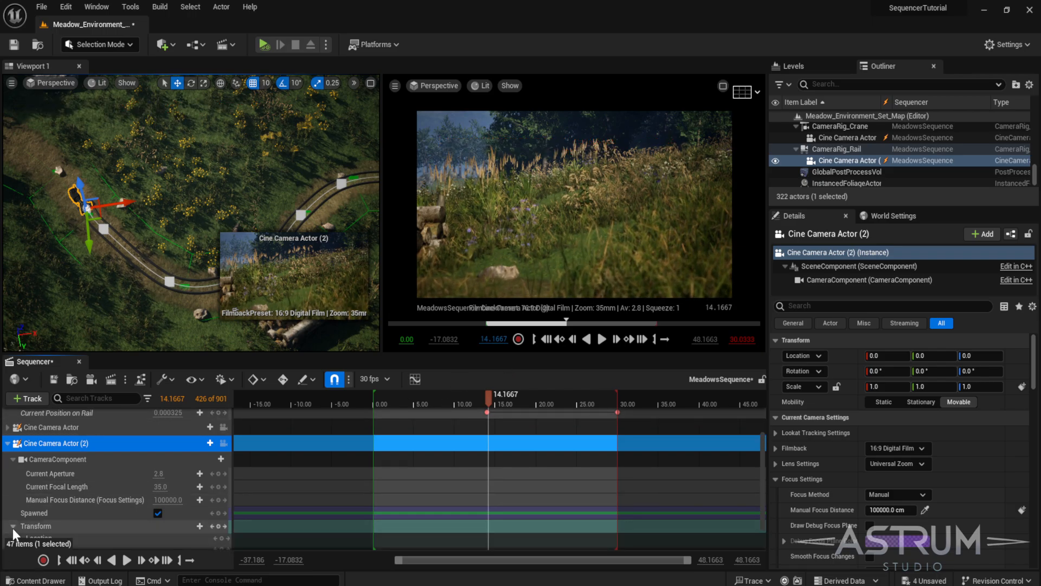
scroll(133, 504, "down", 1)
right_click_drag(139, 257, 179, 314)
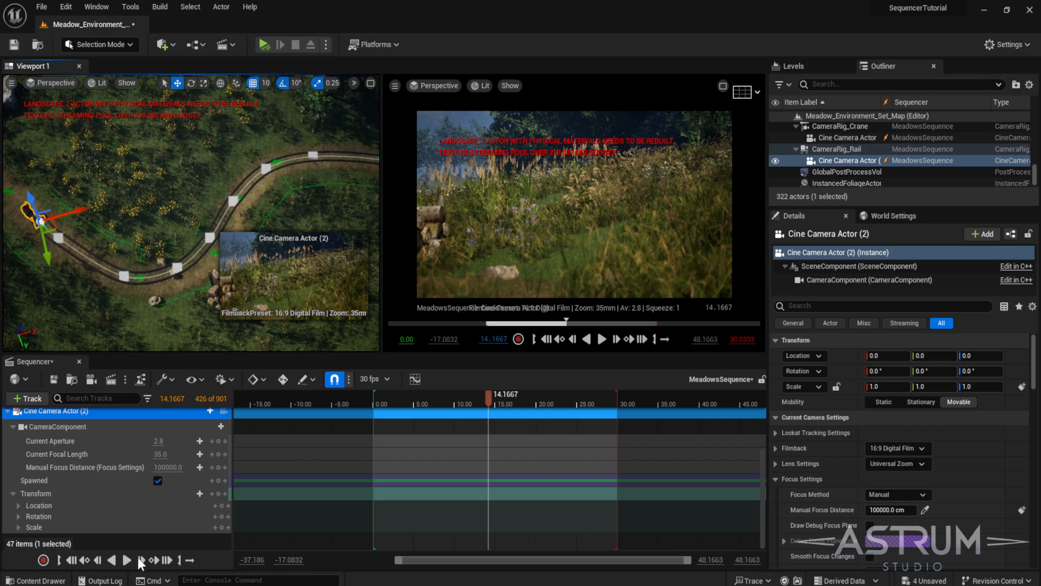
scroll(219, 431, "up", 1)
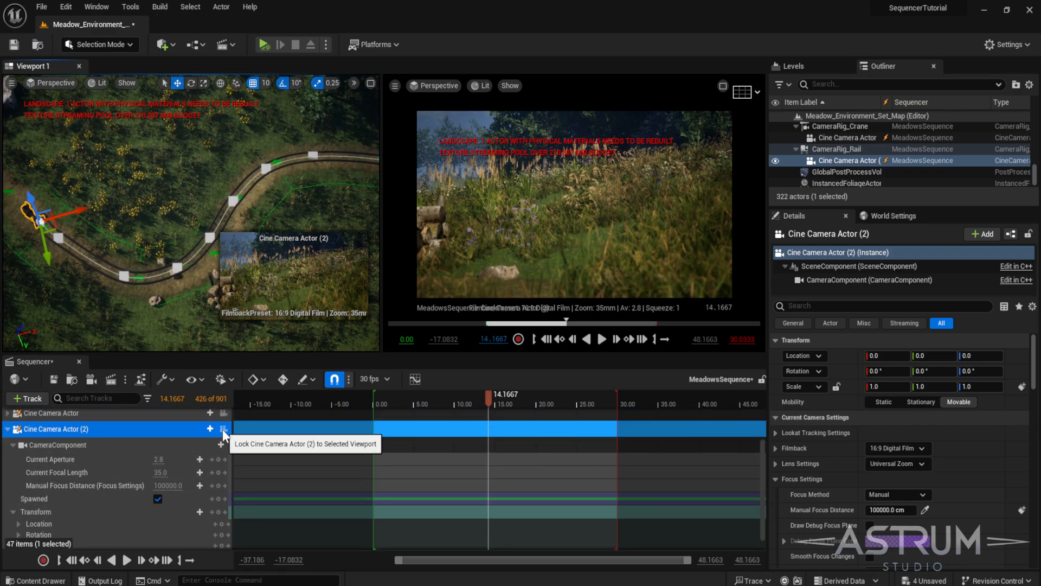
left_click(223, 430)
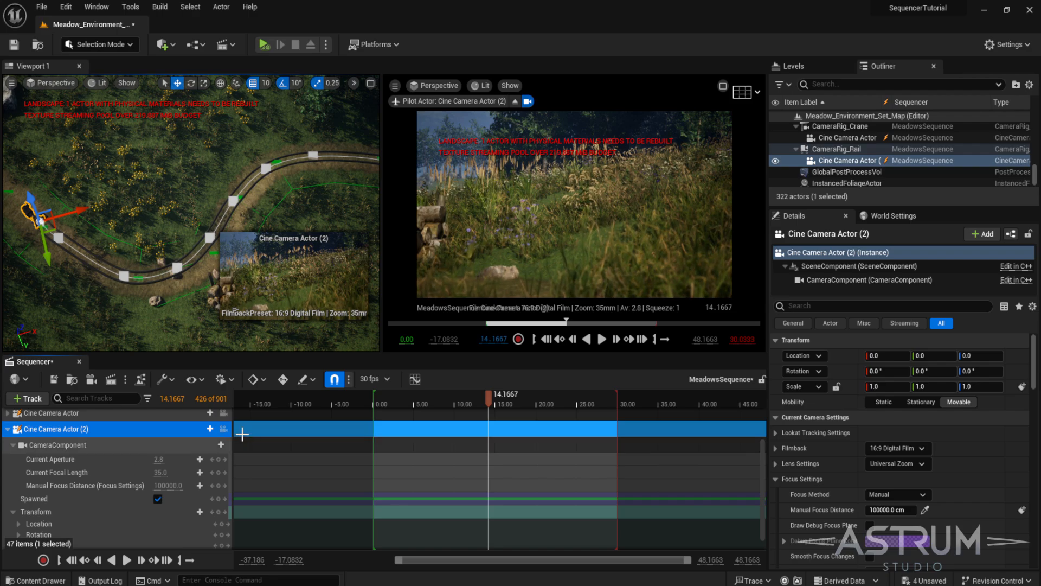
- Enable Allow Cinematic Control in the perspective viewport and pilot Cine Camera Actor (2) there
left_click(11, 83)
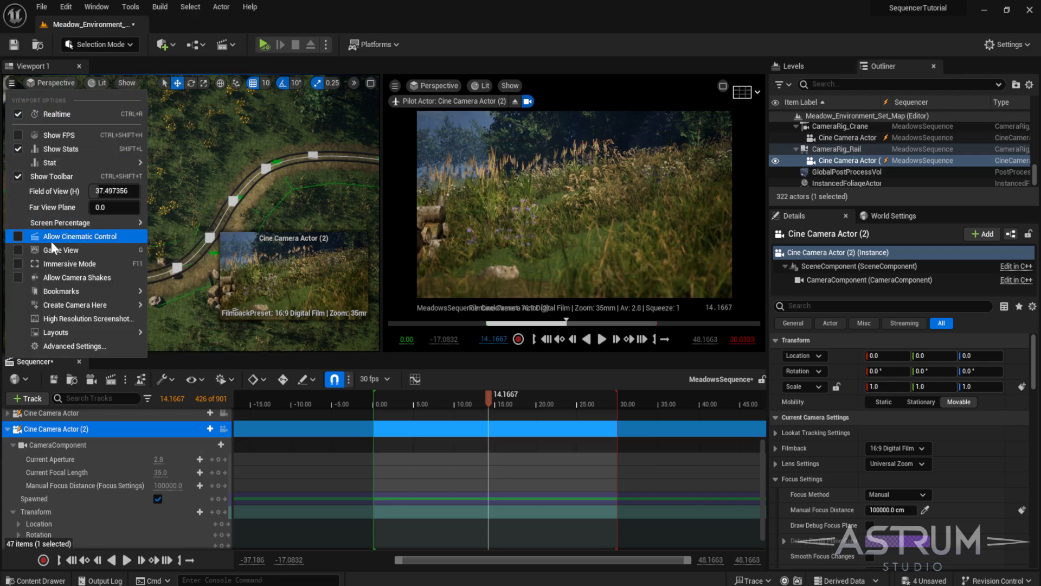
left_click(37, 236)
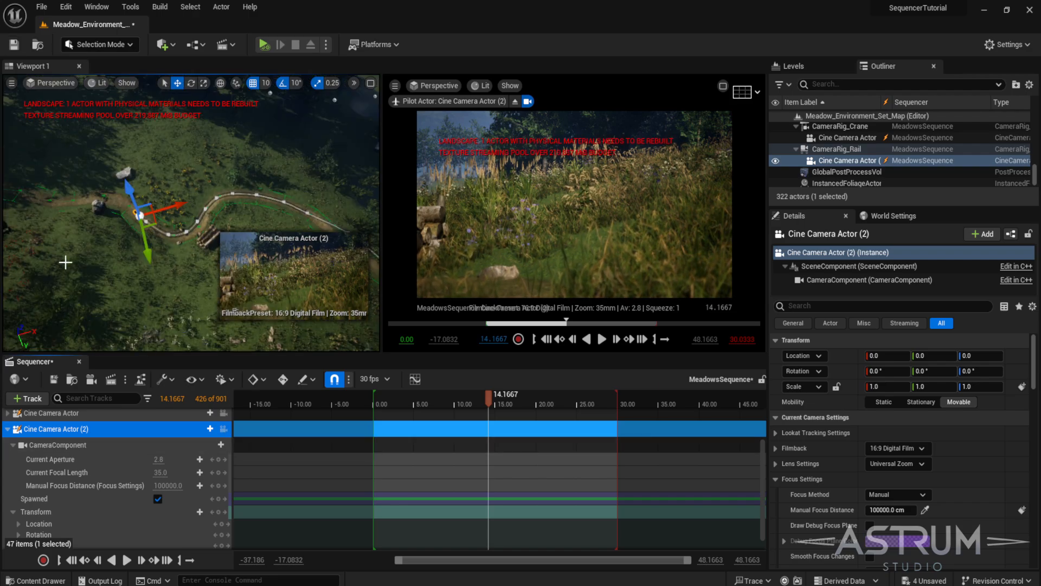
left_click(223, 429)
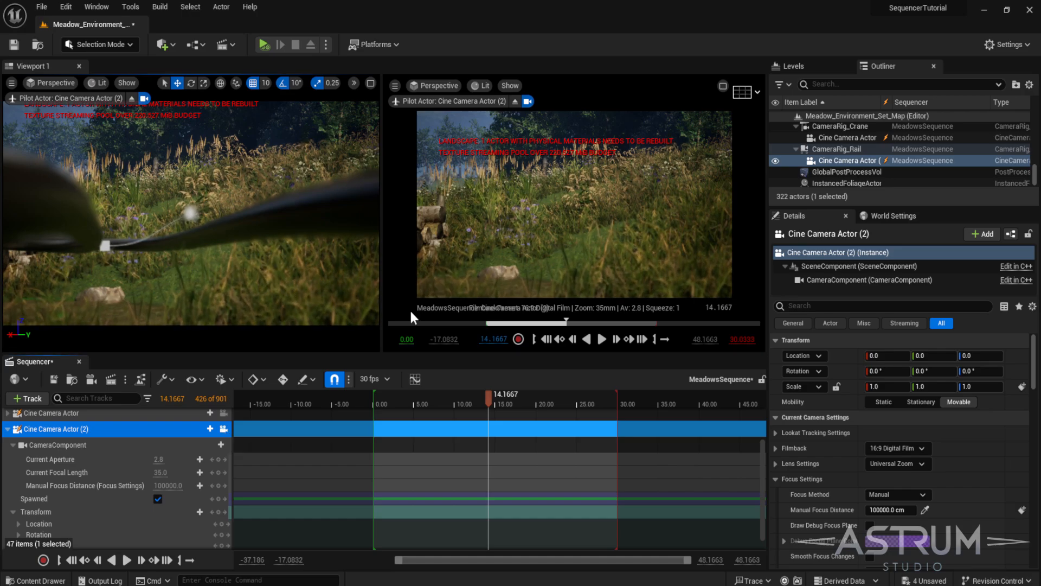
- Tilt the piloted camera view downward and undo the tilt
right_click_drag(285, 268, 284, 320)
key("ctrl+z")
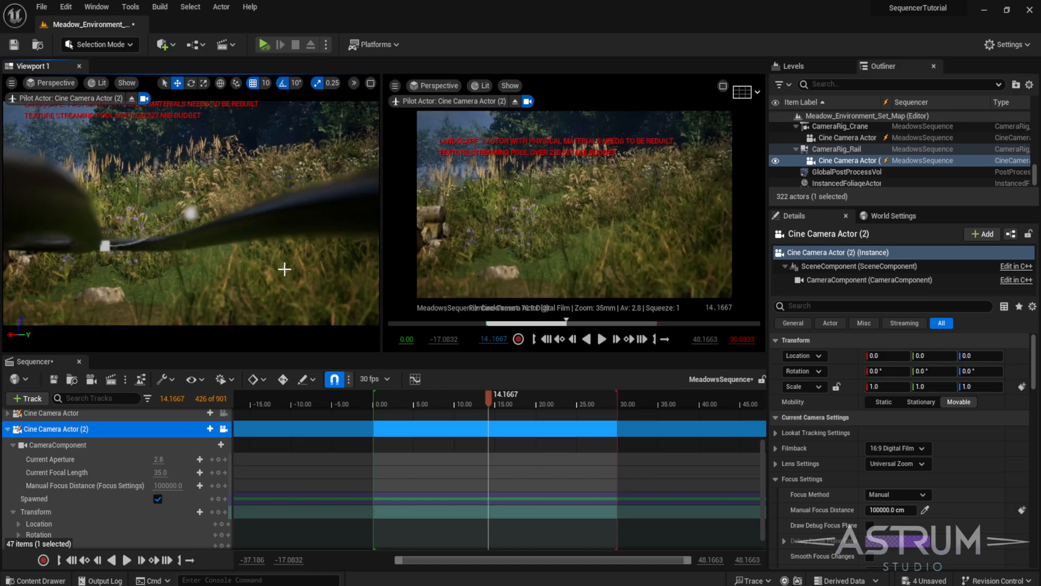
- Keyframe Cine Camera Actor (2)'s Rotation at about 13.77 seconds
mouse_move(488, 399)
left_mouse_down()
mouse_move(510, 399)
mouse_move(446, 405)
mouse_move(486, 405)
left_mouse_up()
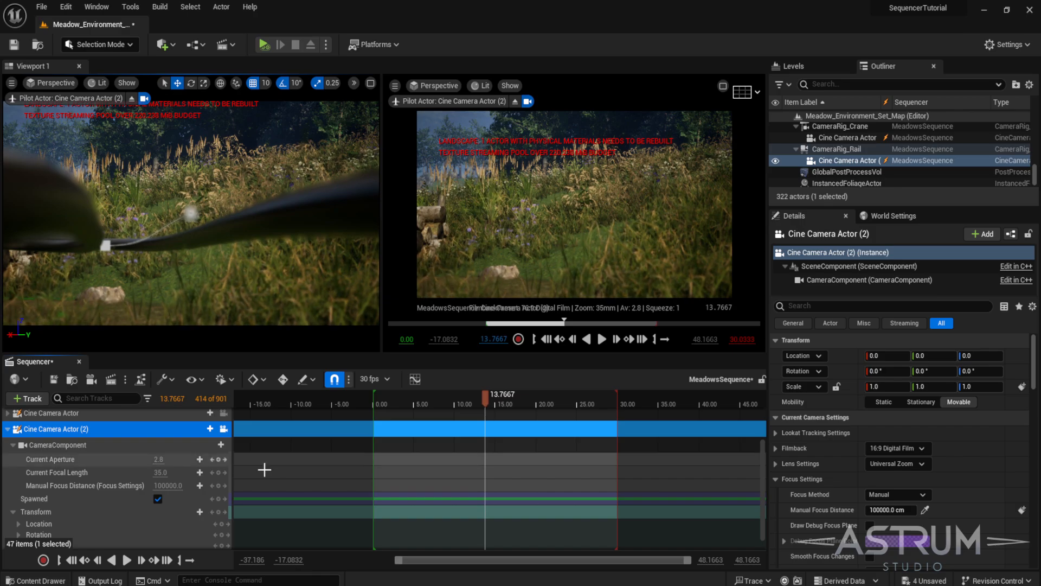
scroll(106, 512, "down", 1)
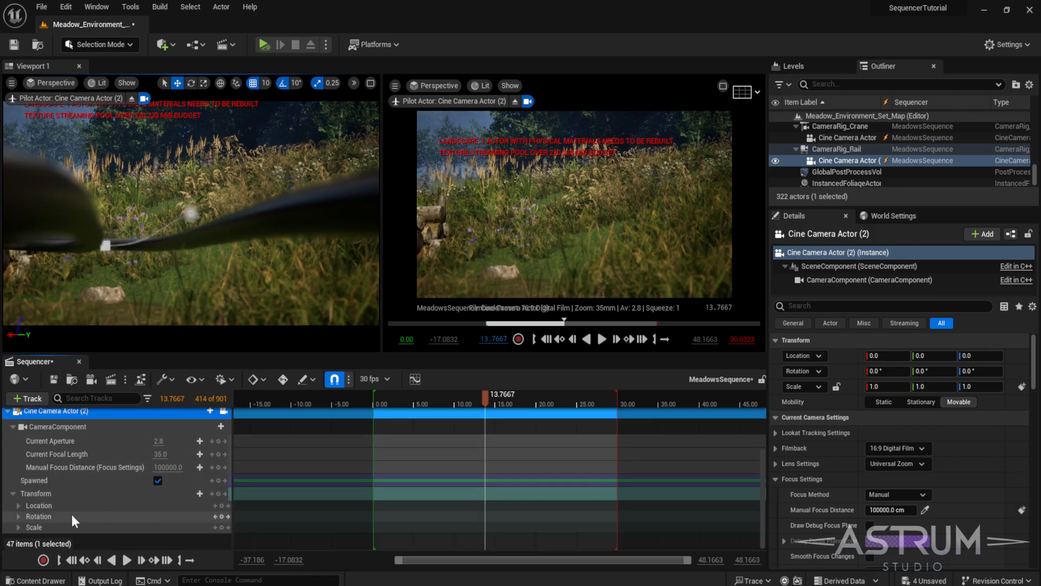
left_click(220, 517)
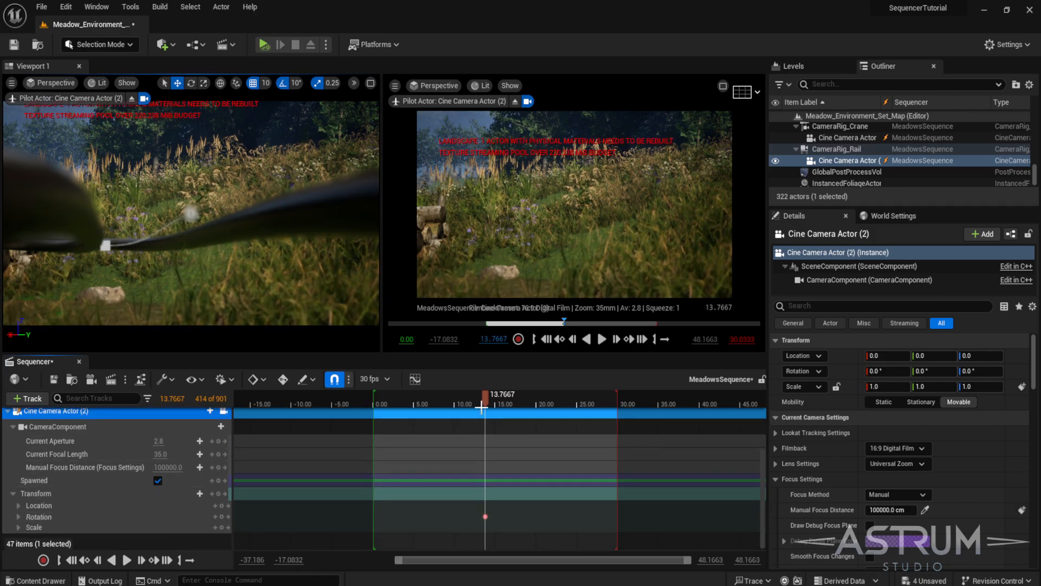
- At about 17 seconds, pan the piloted camera left toward the path to about -95° yaw
left_click_drag(483, 401, 512, 405)
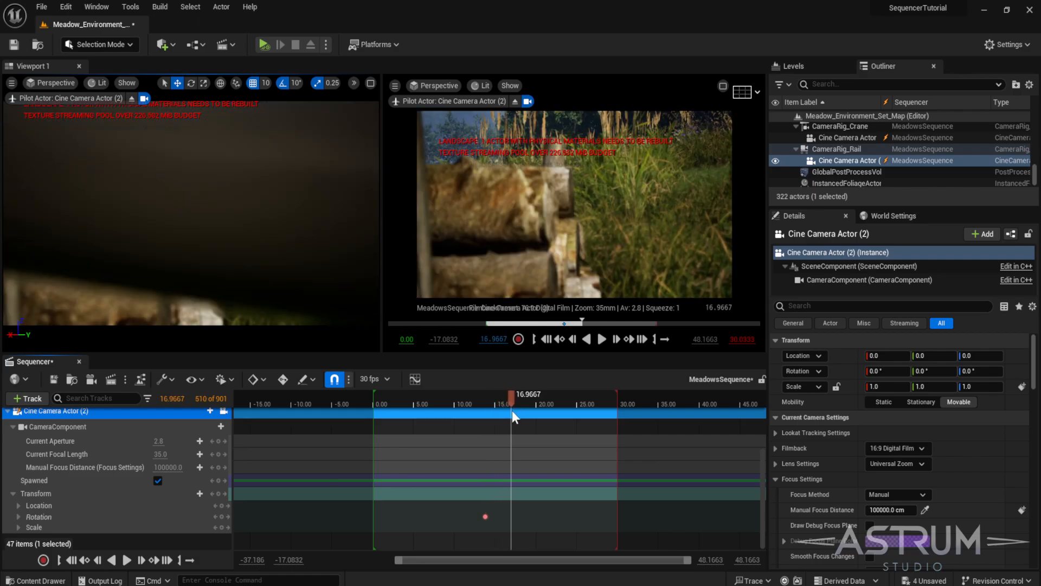
right_click_drag(232, 250, 103, 248)
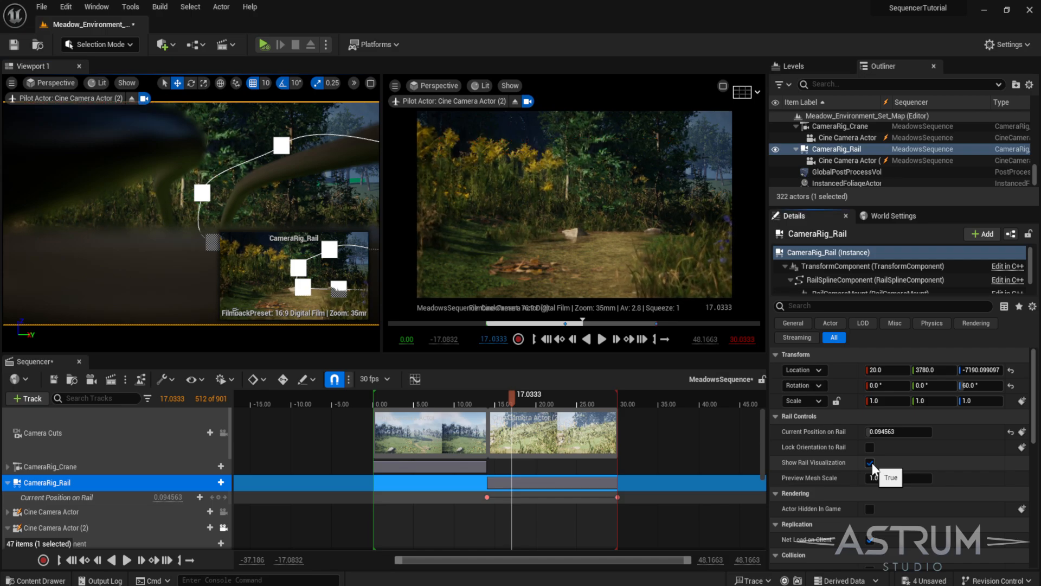
- Turn off Show Rail Visualization and keyframe Cine Camera Actor (2)'s Rotation at 17.03 seconds
left_click(870, 464)
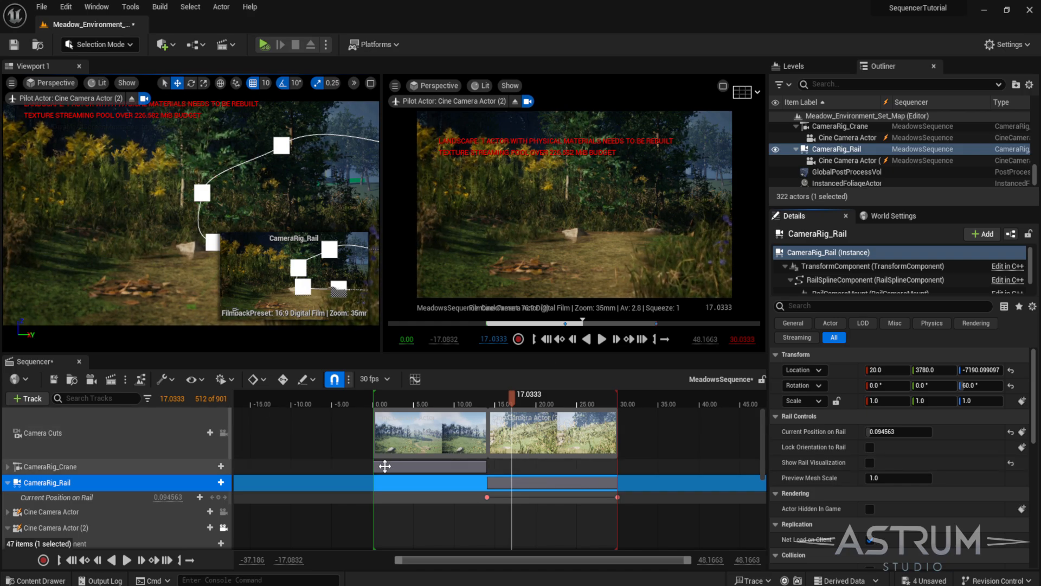
left_click(77, 527)
scroll(402, 504, "down", 3)
scroll(418, 506, "down", 1)
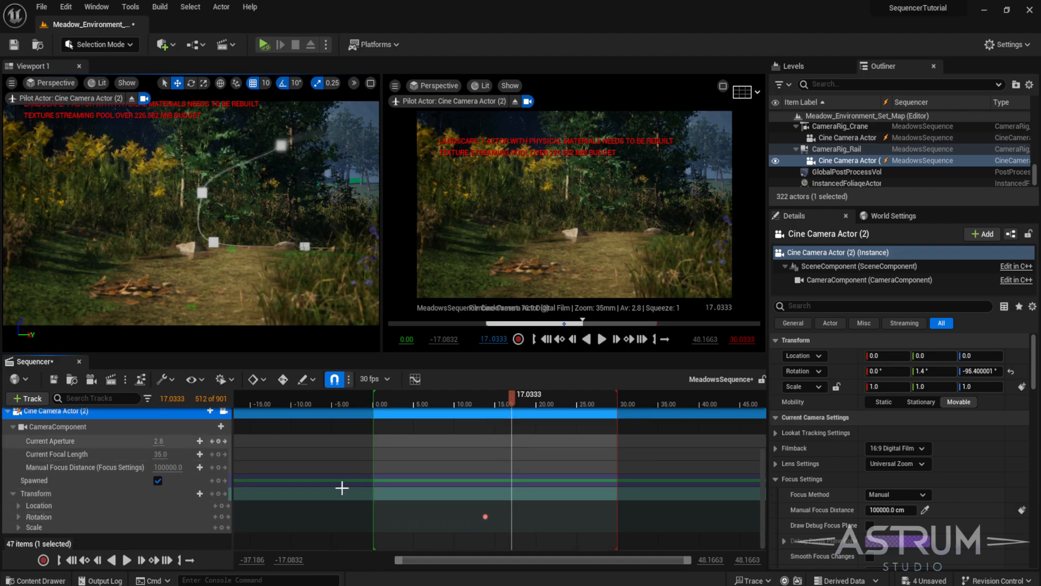
left_click(221, 516)
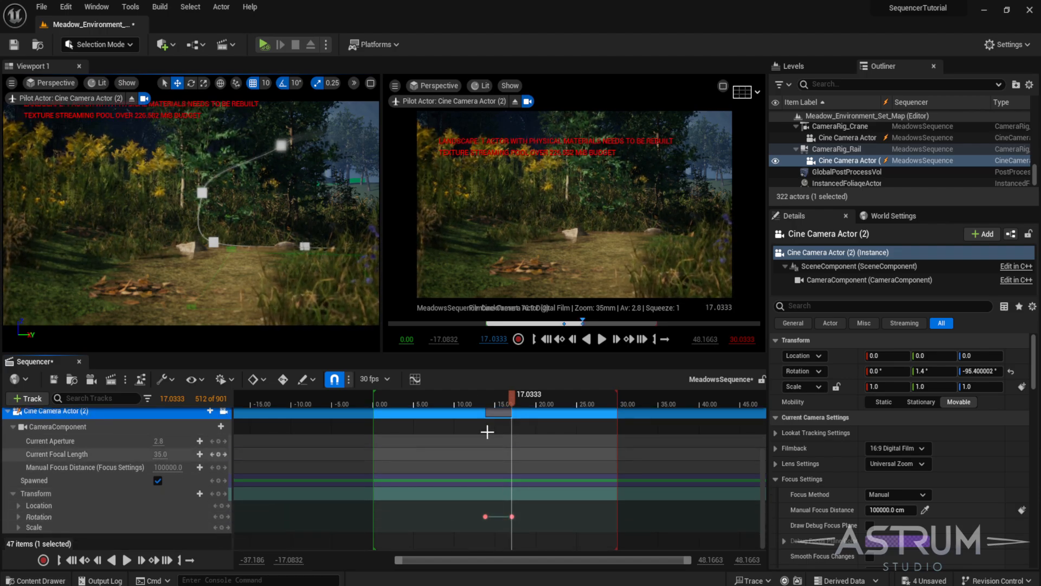
- At about 18.93 seconds, pan the piloted camera to about -6° yaw and keyframe Cine Camera Actor (2)'s Rotation
left_click_drag(511, 398, 529, 401)
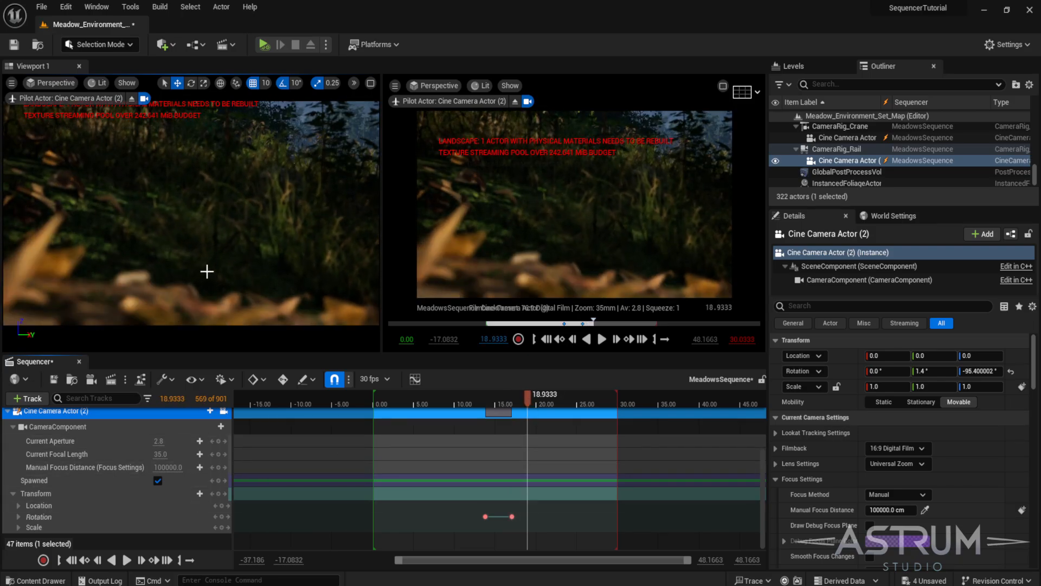
right_click_drag(207, 272, 447, 267)
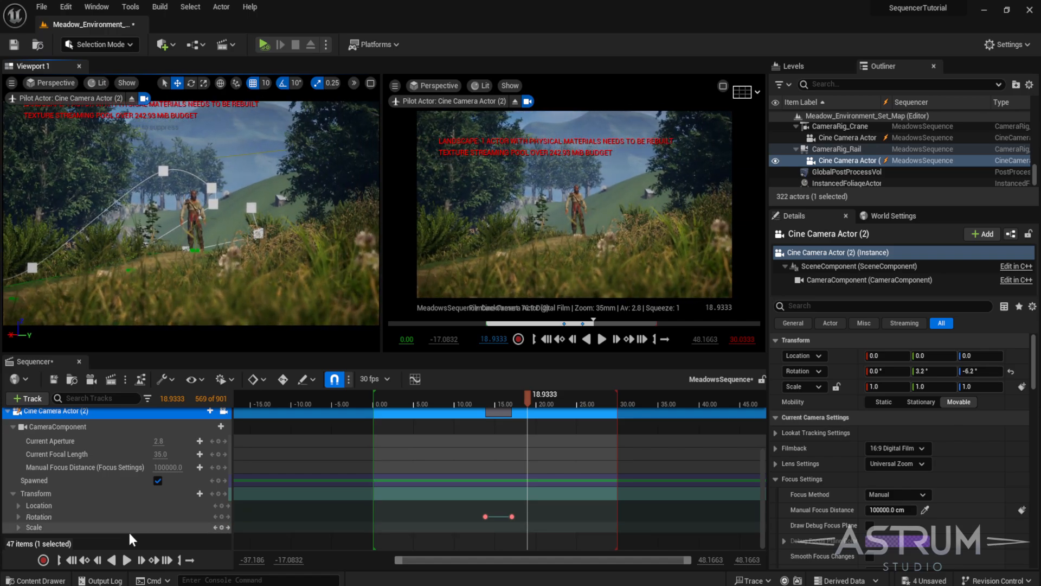
left_click(223, 516)
- At about 20.13 seconds, pan the piloted camera to about 4° yaw and keyframe its Rotation
left_click_drag(528, 397, 538, 400)
right_click_drag(534, 282, 559, 276)
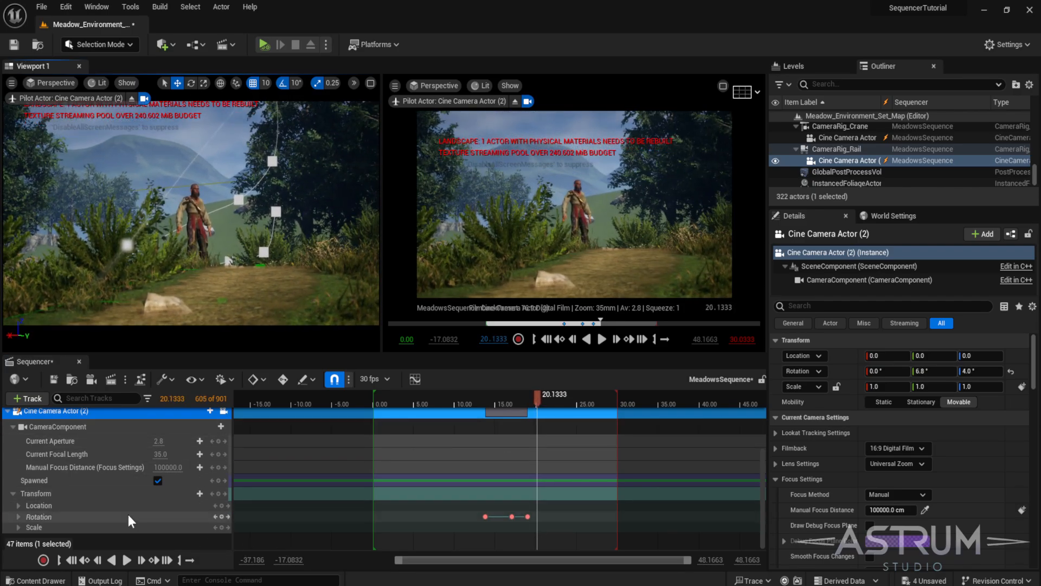
left_click(222, 516)
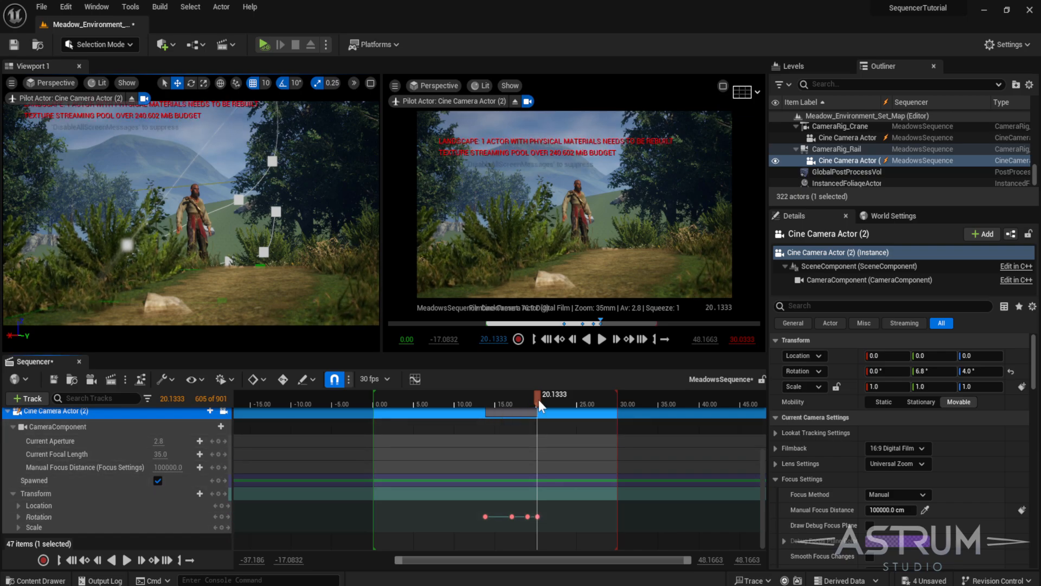
- At about 21.53 seconds, pan the piloted camera toward the character to about -10° yaw and keyframe its Rotation
left_click_drag(538, 399, 548, 399)
right_click_drag(190, 250, 143, 286)
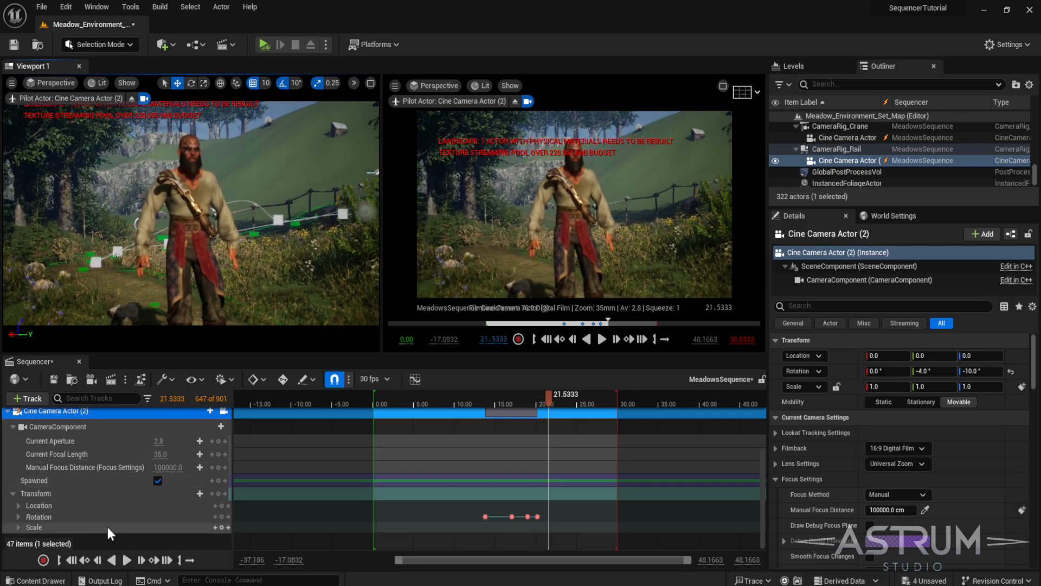
left_click(222, 516)
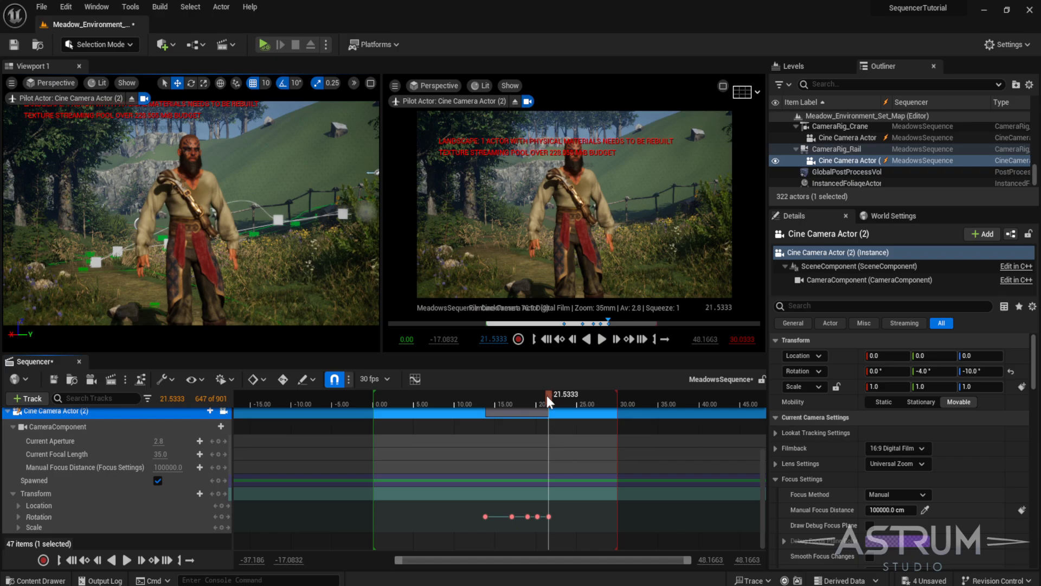
- At about 21.47 seconds, set Cine Camera Actor (2)'s Lookat Tracking Actor to Track to Dance_graceful_Anim by picking the character
left_click_drag(547, 396, 555, 396)
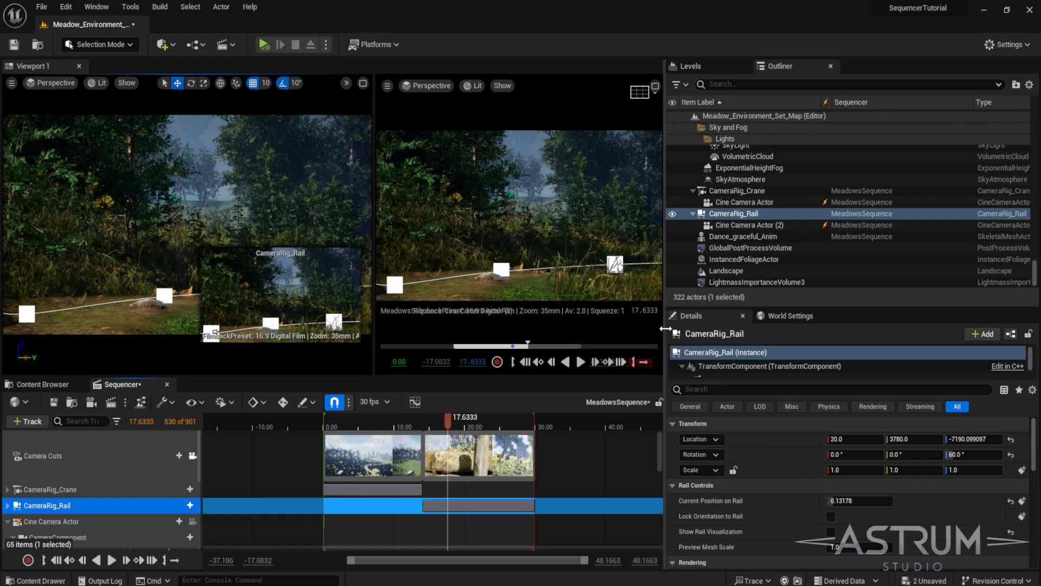
left_click_drag(665, 328, 752, 328)
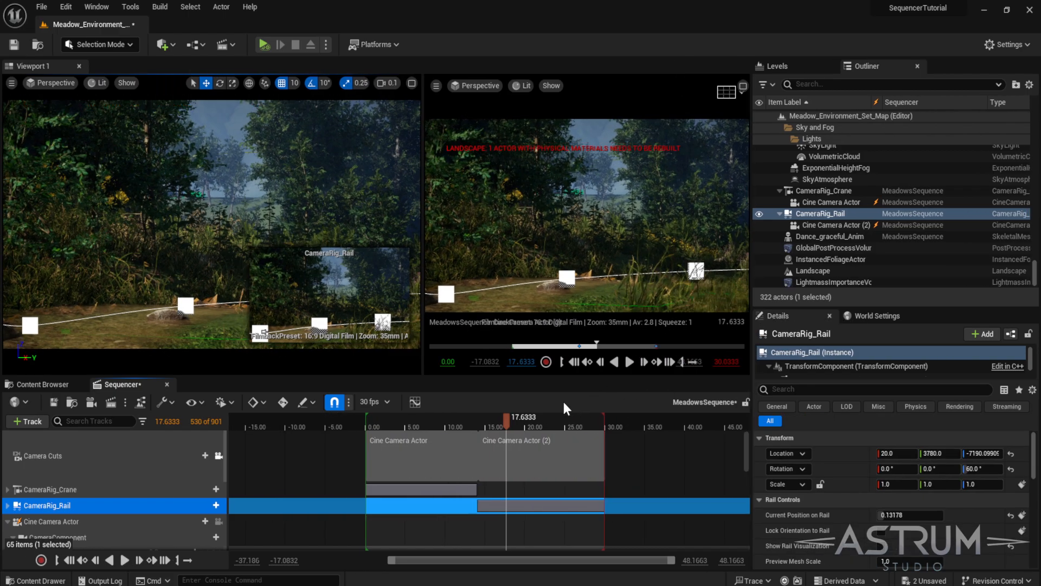
scroll(675, 476, "down", 2)
scroll(675, 477, "down", 4)
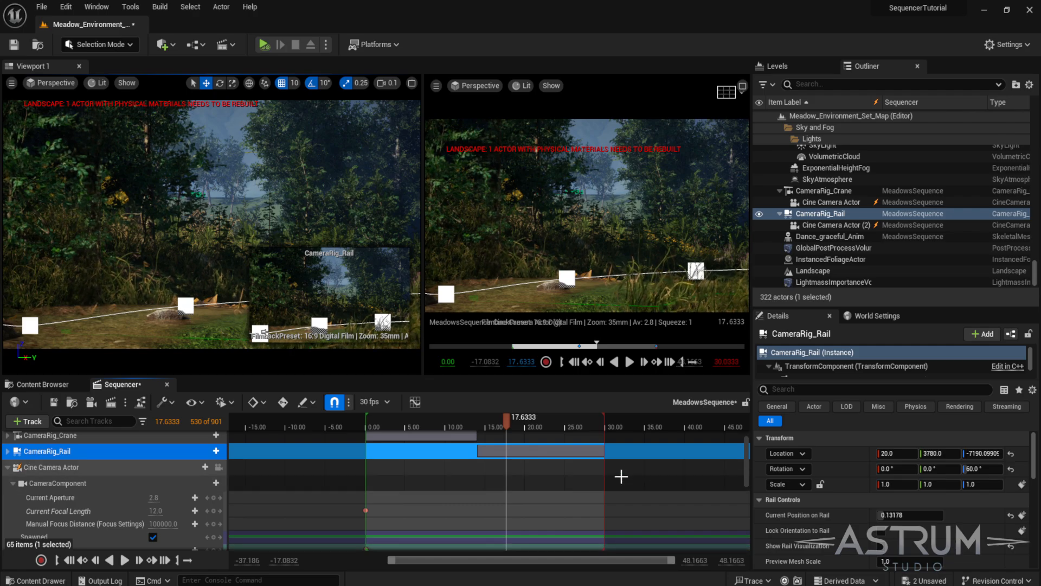
scroll(598, 475, "down", 3)
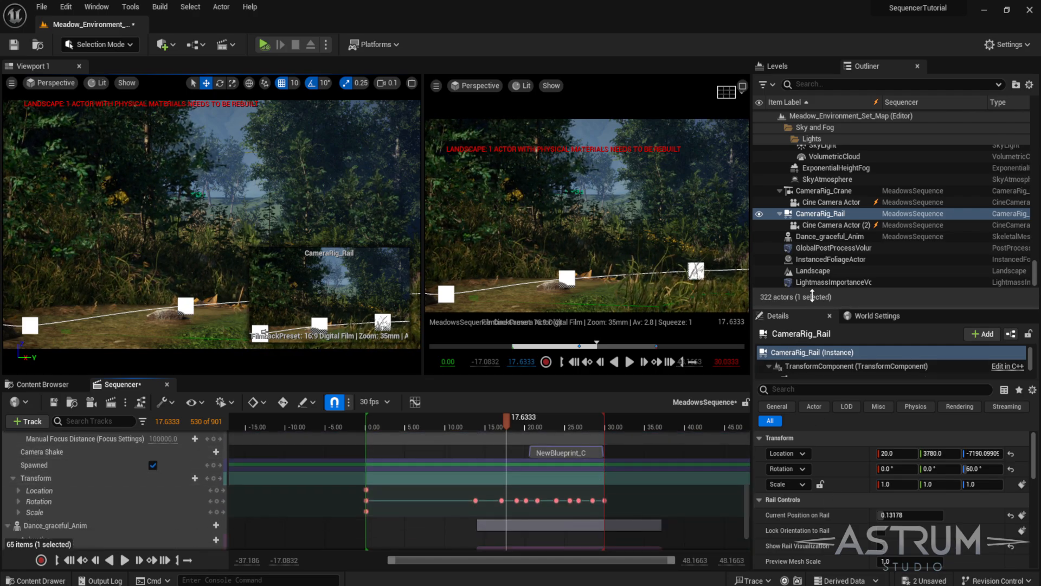
left_click_drag(809, 308, 809, 205)
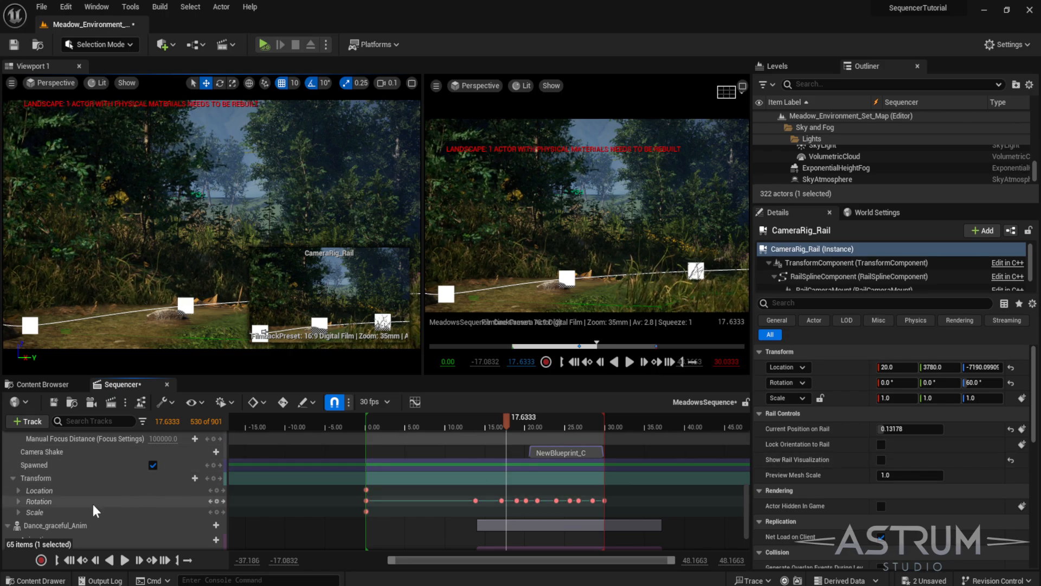
scroll(86, 501, "up", 3)
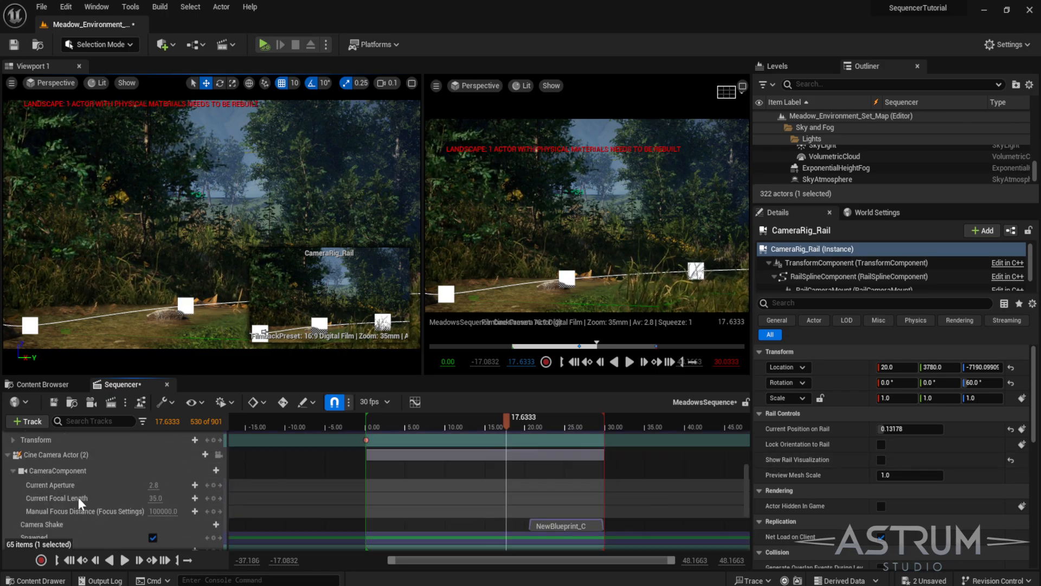
left_click(52, 454)
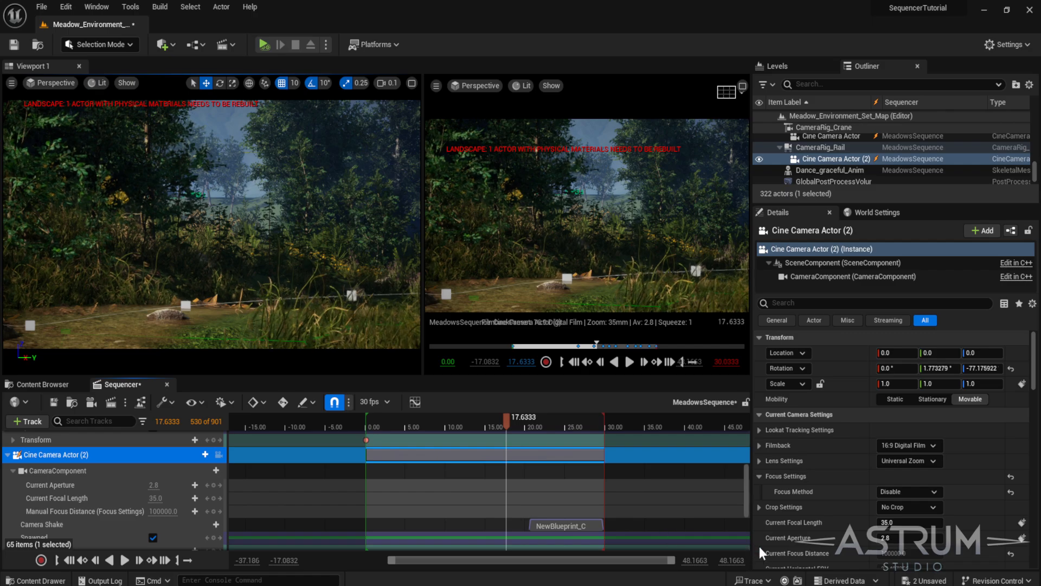
left_click(759, 429)
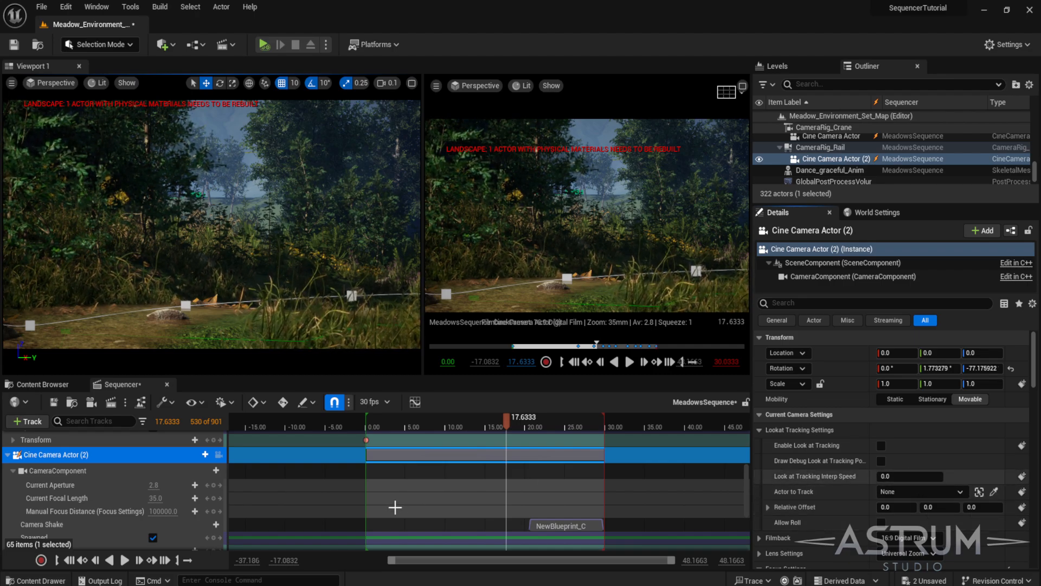
left_click_drag(506, 420, 534, 436)
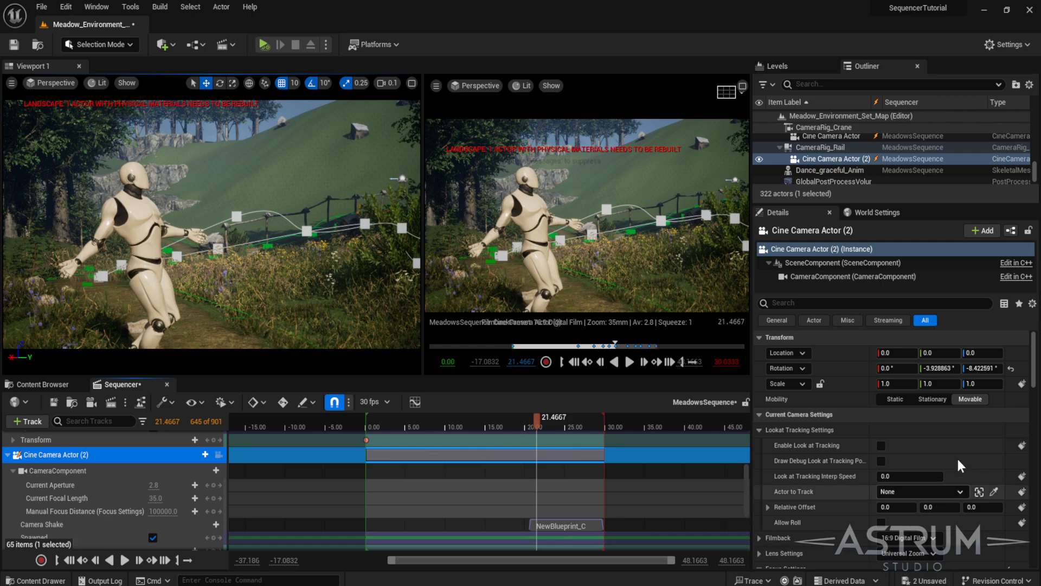
left_click(994, 492)
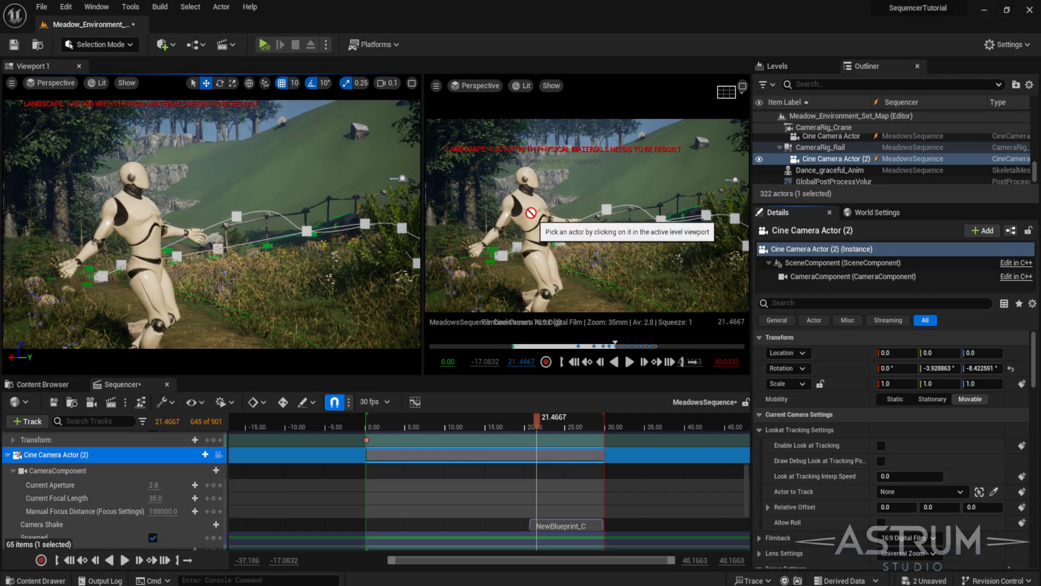
left_click(143, 224)
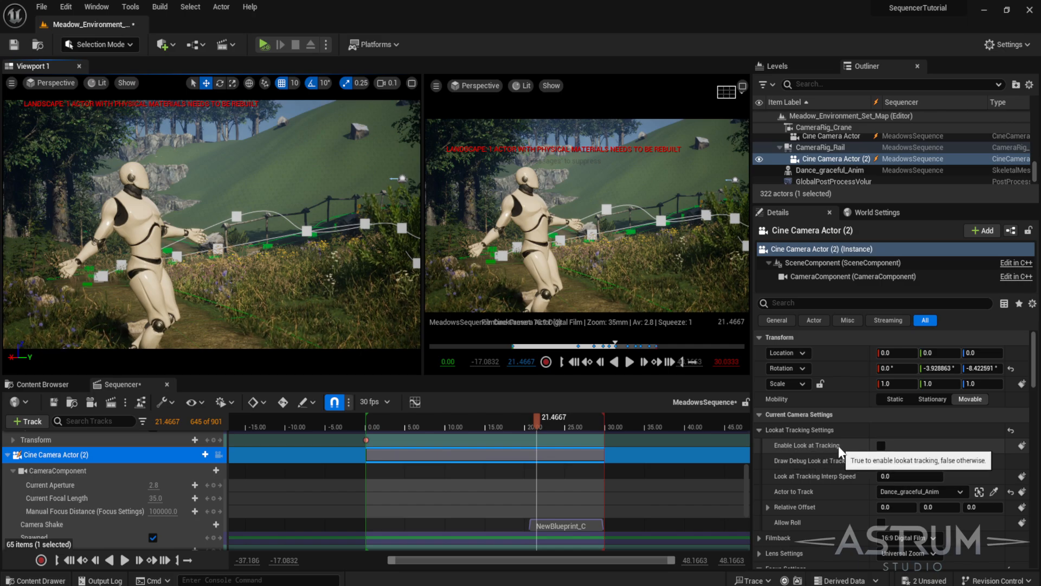
- Keyframe Enable Look at Tracking off at 21.47 seconds and turned on at 21.73 seconds
left_click(1022, 447)
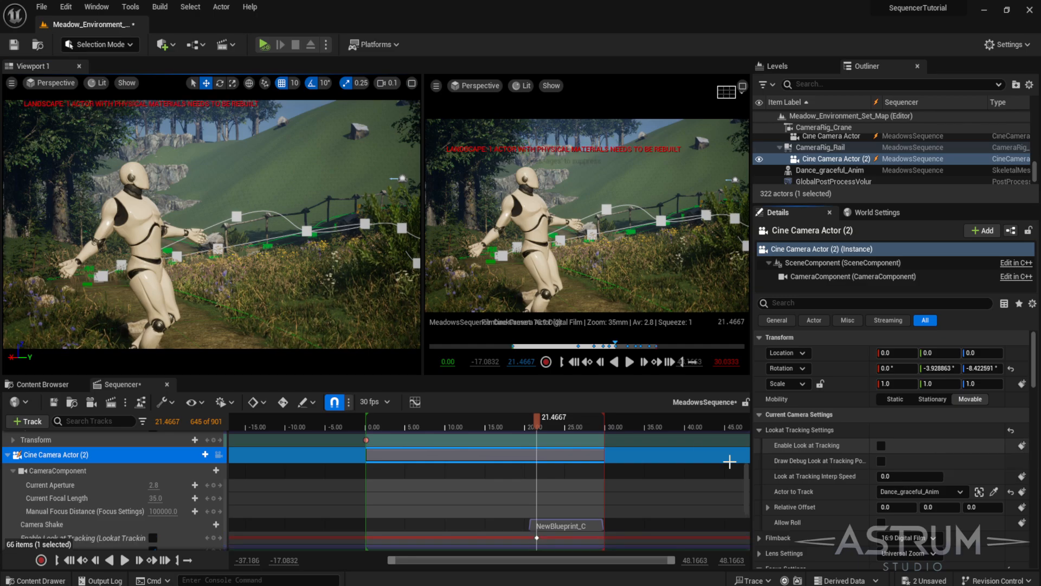
left_click(540, 428)
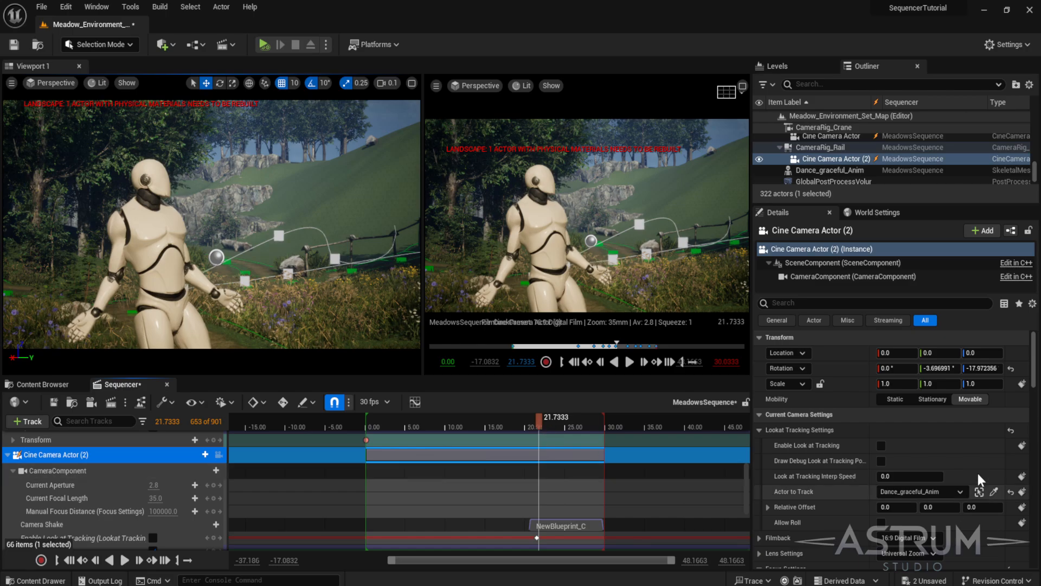
left_click(880, 446)
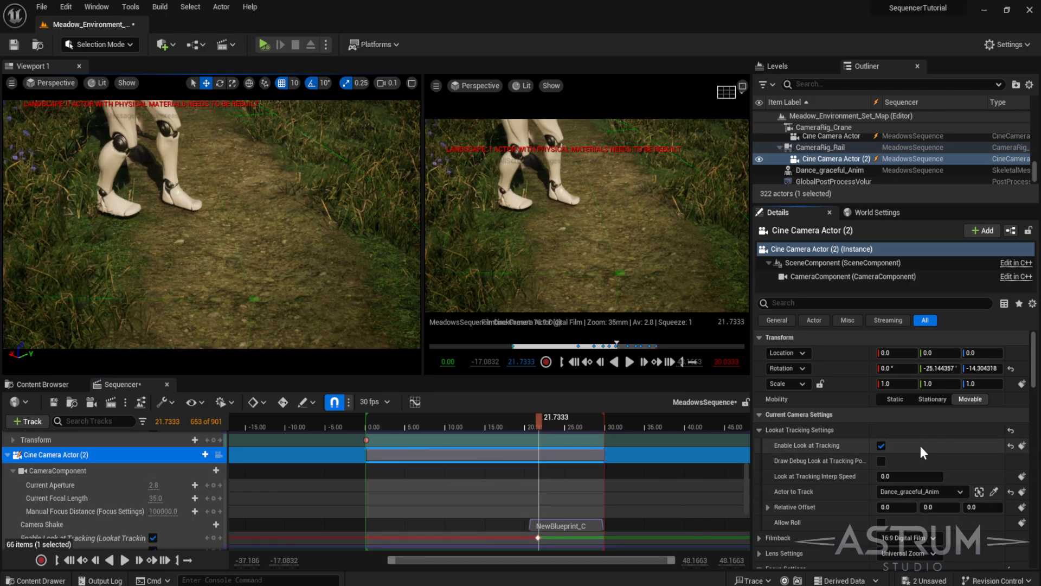
- Play back the rail shot from about 16 seconds to preview the look-at tracking transition
left_click_drag(534, 421, 494, 427)
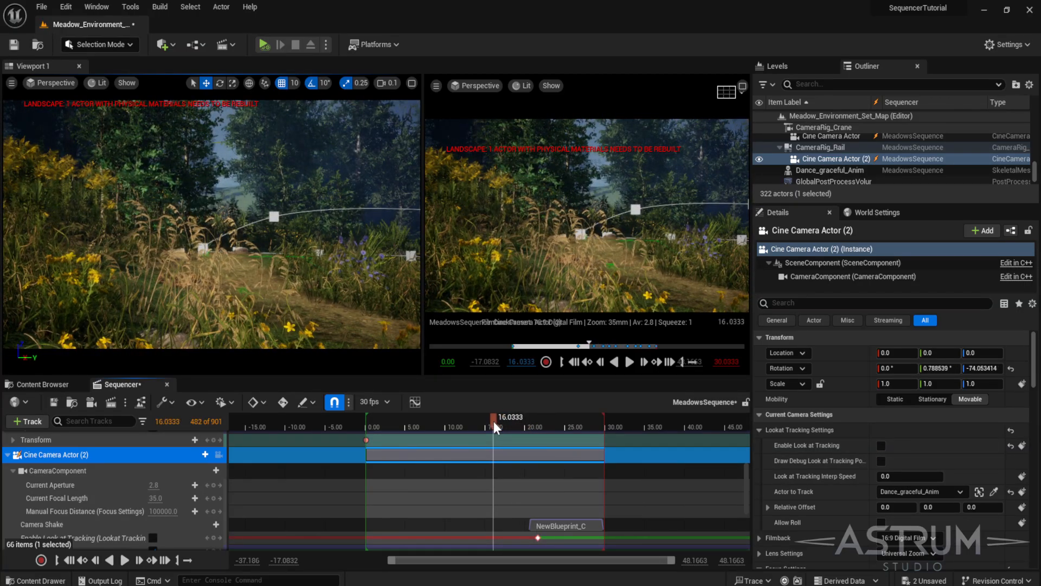
key("space")
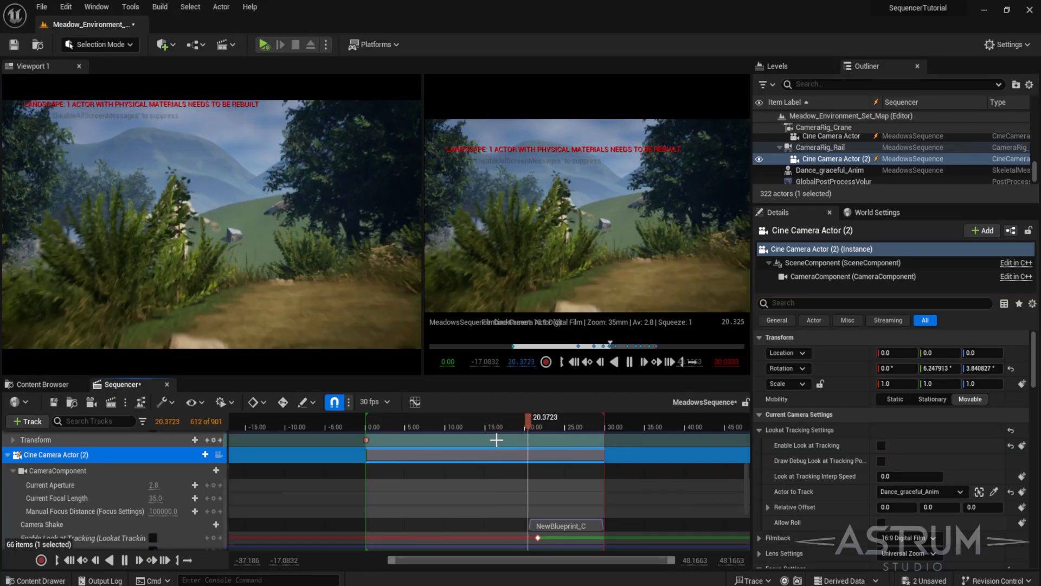
left_click(881, 445)
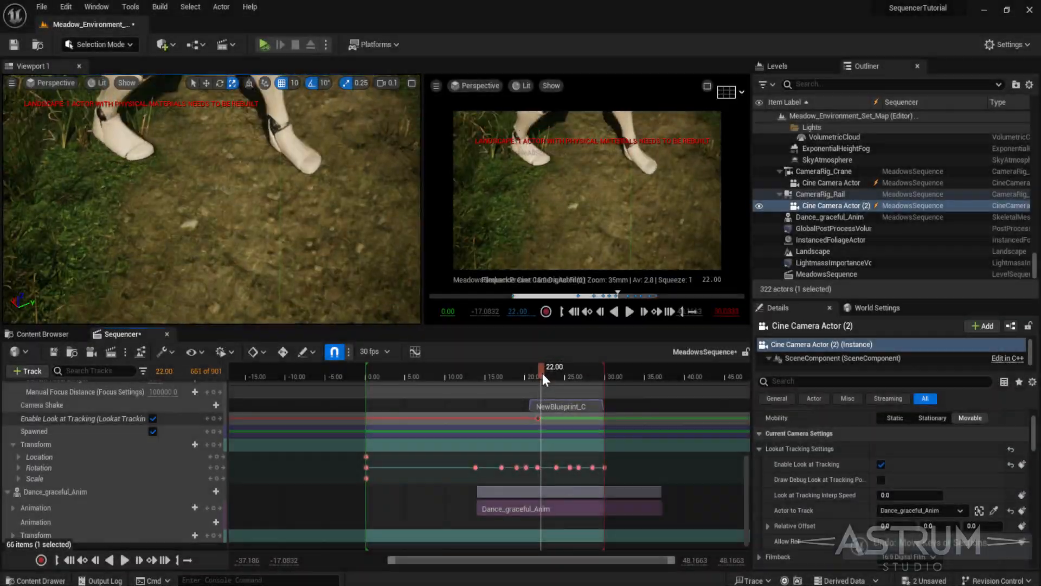
mouse_move(543, 374)
left_mouse_down()
mouse_move(528, 370)
mouse_move(613, 358)
mouse_move(385, 356)
mouse_move(536, 360)
left_mouse_up()
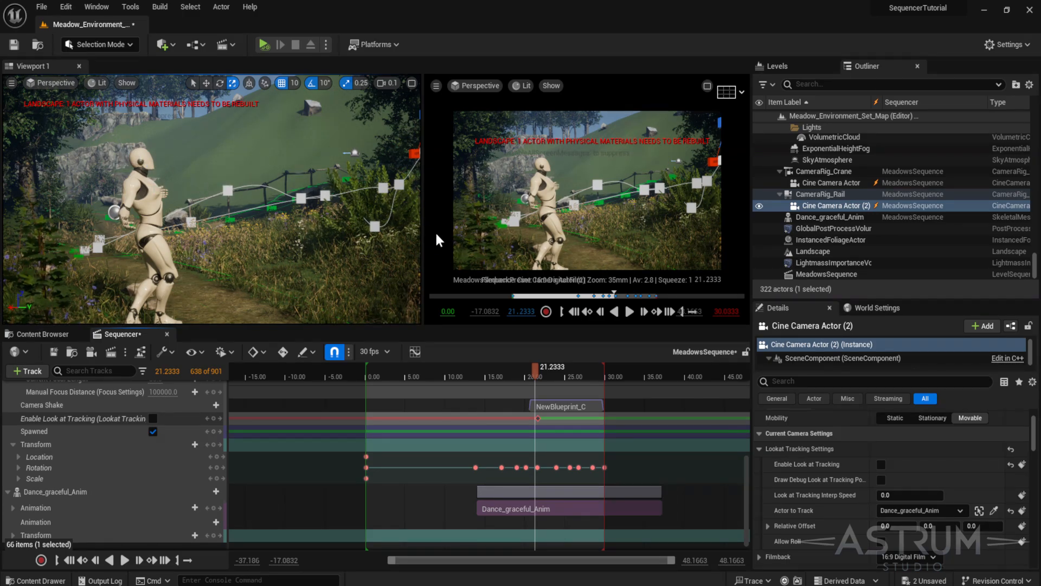
left_click_drag(534, 369, 564, 370)
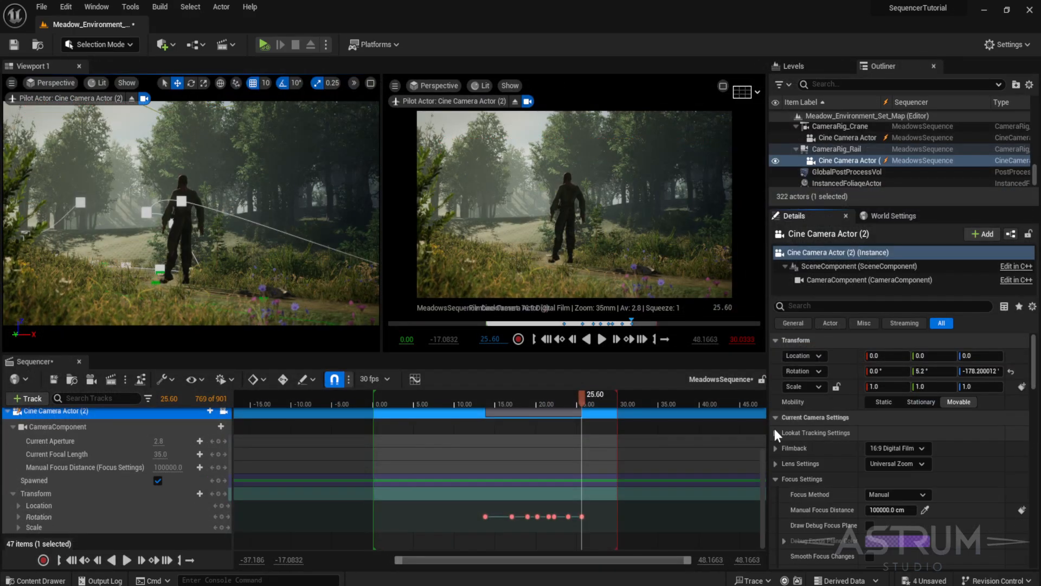
- Set the rail camera's Focus Method to Disable
left_click(896, 496)
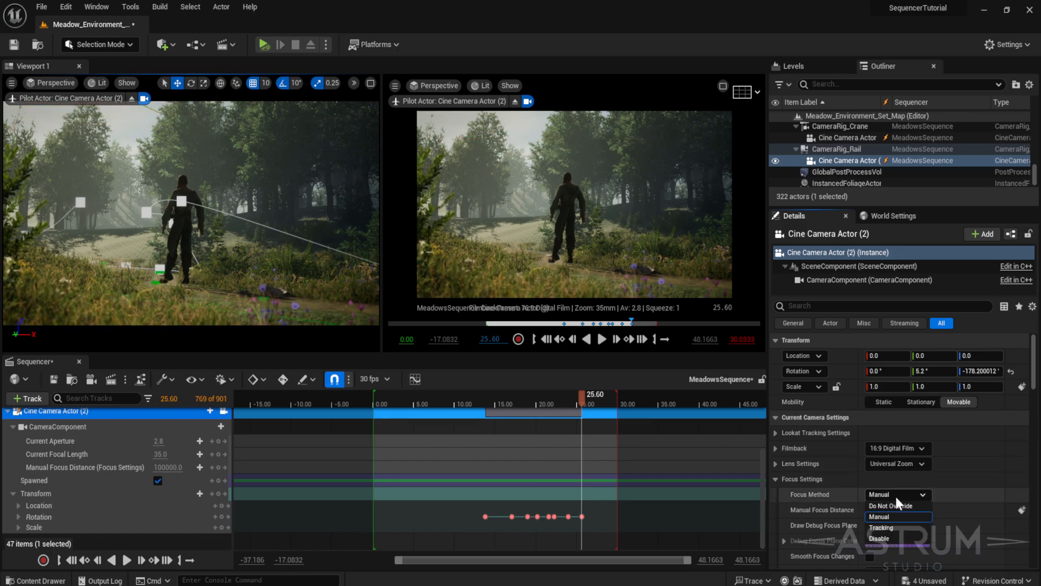
left_click(892, 536)
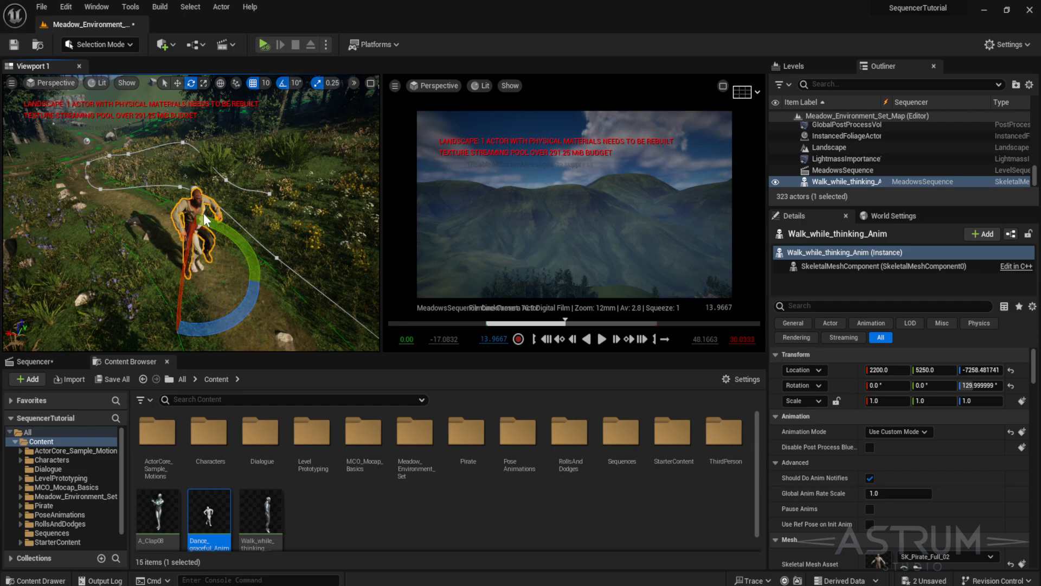
- Delete the Walk_while_thinking_Anim actor from the level and rotate Dance_graceful_Anim to about 140° yaw
key("Delete")
left_click(583, 330)
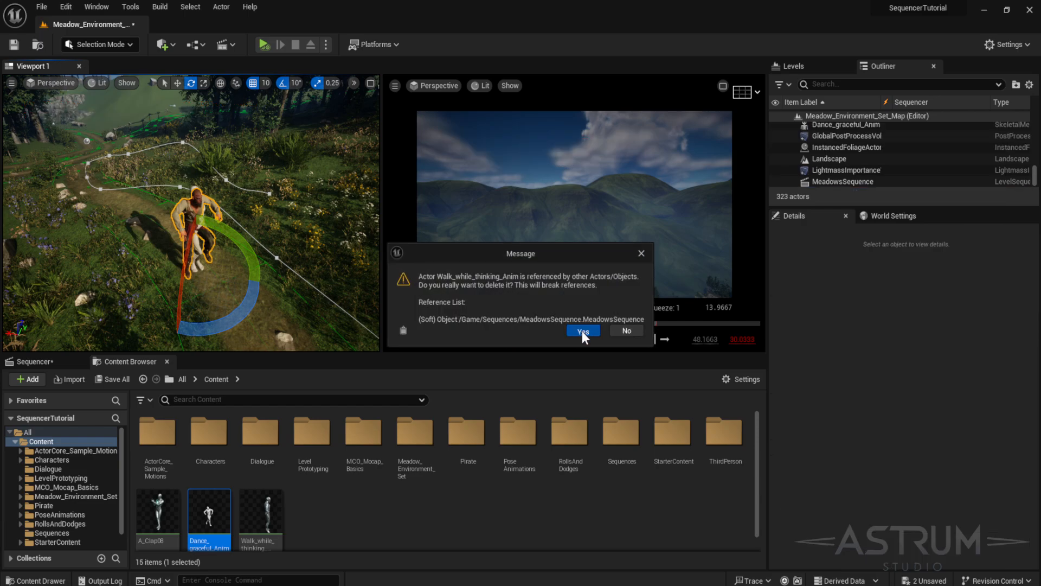
left_click(196, 232)
left_click_drag(240, 320, 258, 315)
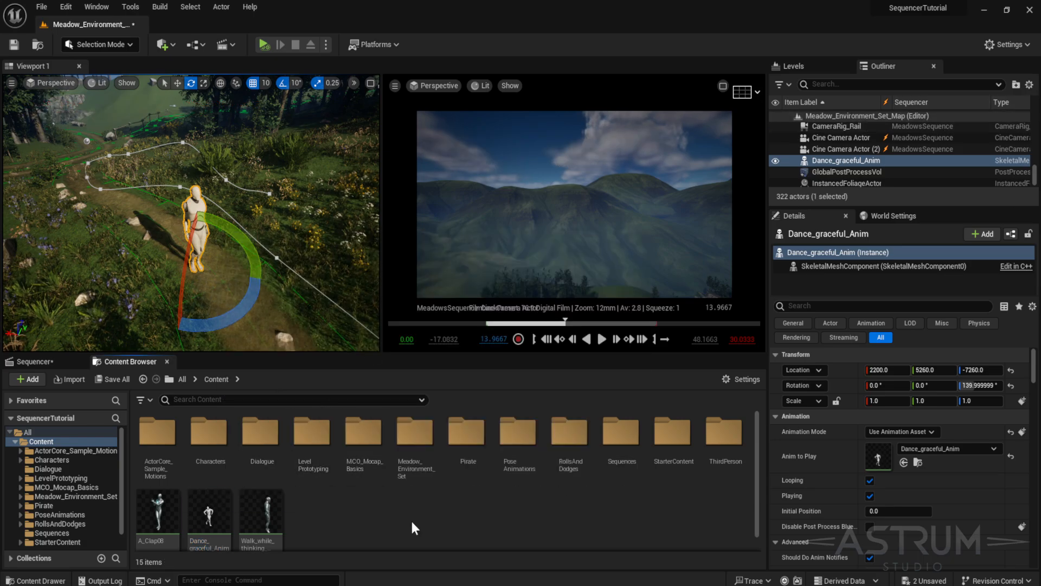
- Remove the Walk_while_thinking_Anim track from the Sequencer
left_click(34, 365)
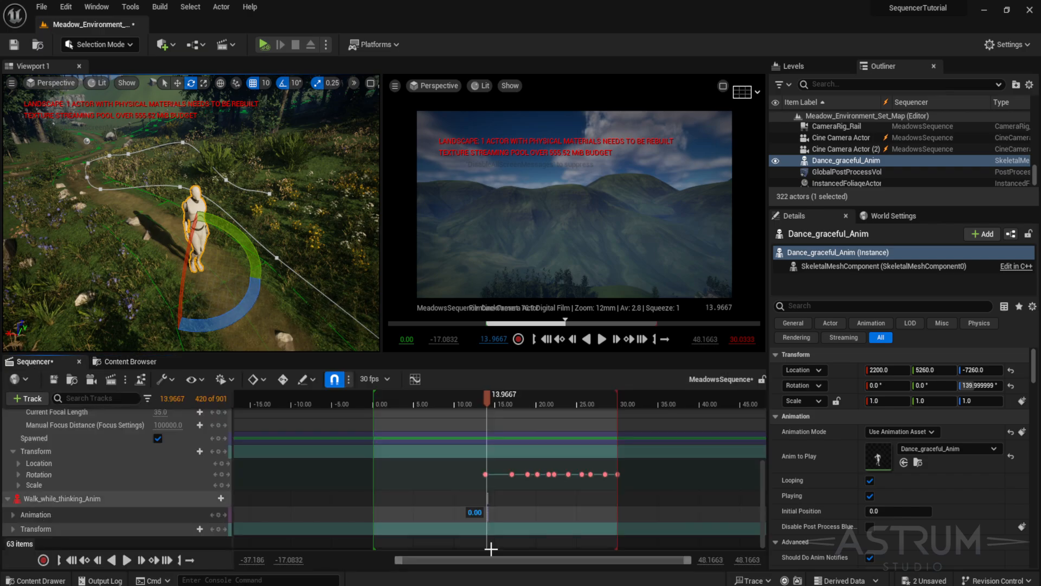
right_click(55, 500)
mouse_move(85, 461)
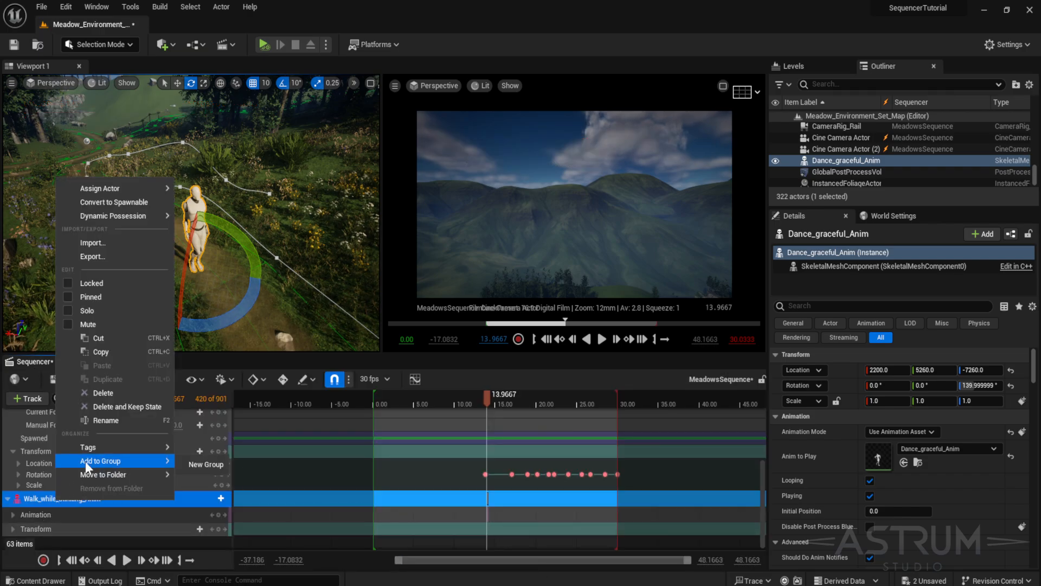
left_click(31, 500)
key("Delete")
left_click(31, 397)
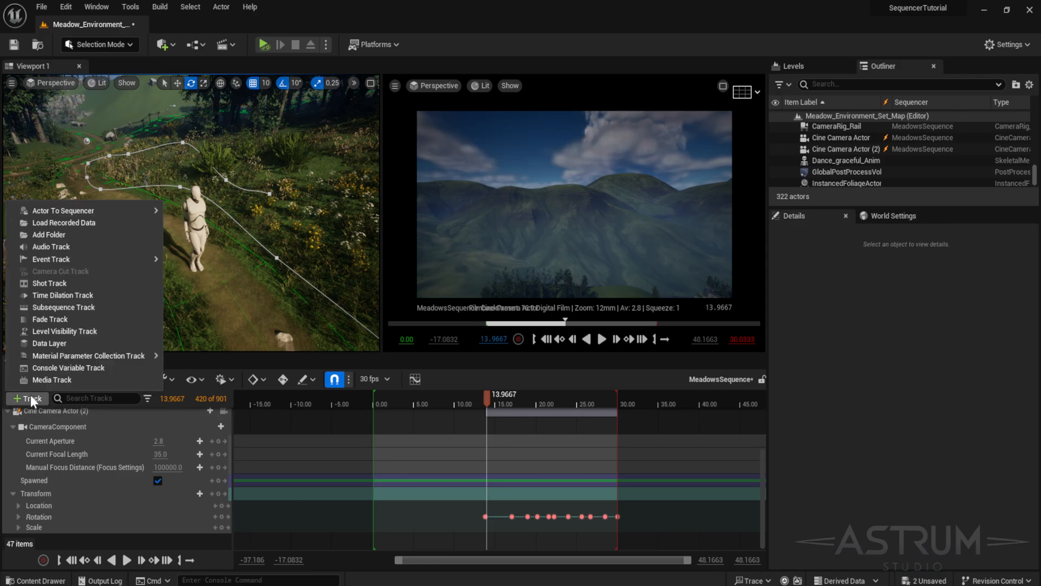
mouse_move(75, 208)
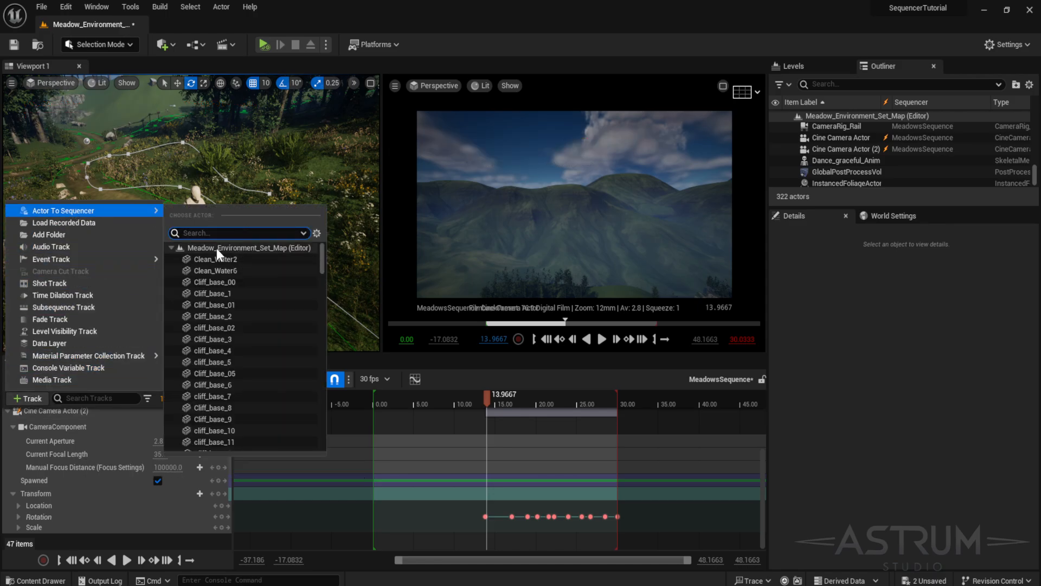
left_click(193, 226)
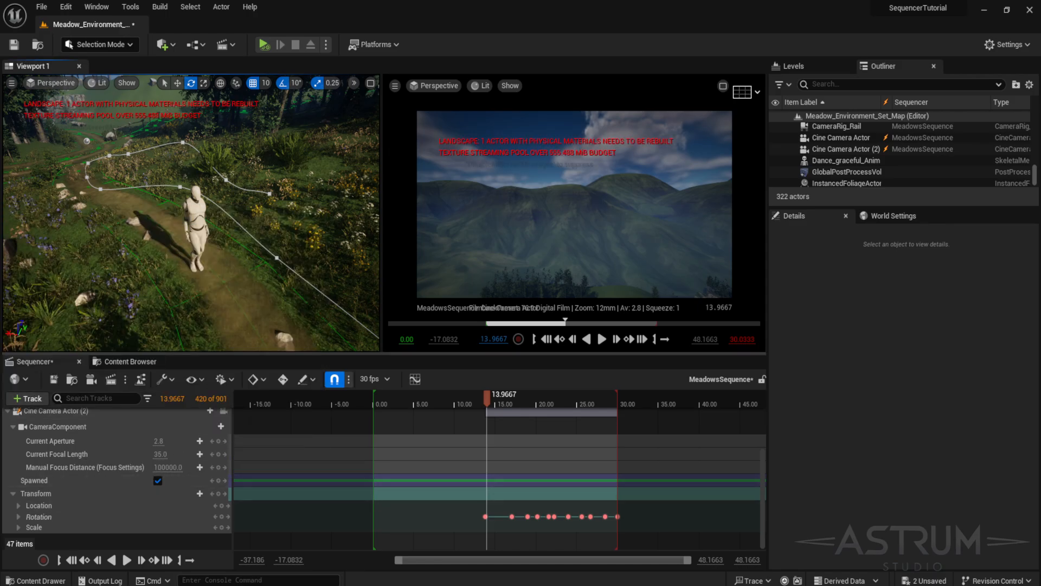
- Add Dance_graceful_Anim to the Sequencer as an actor track
left_click(23, 401)
mouse_move(70, 202)
left_click(280, 212)
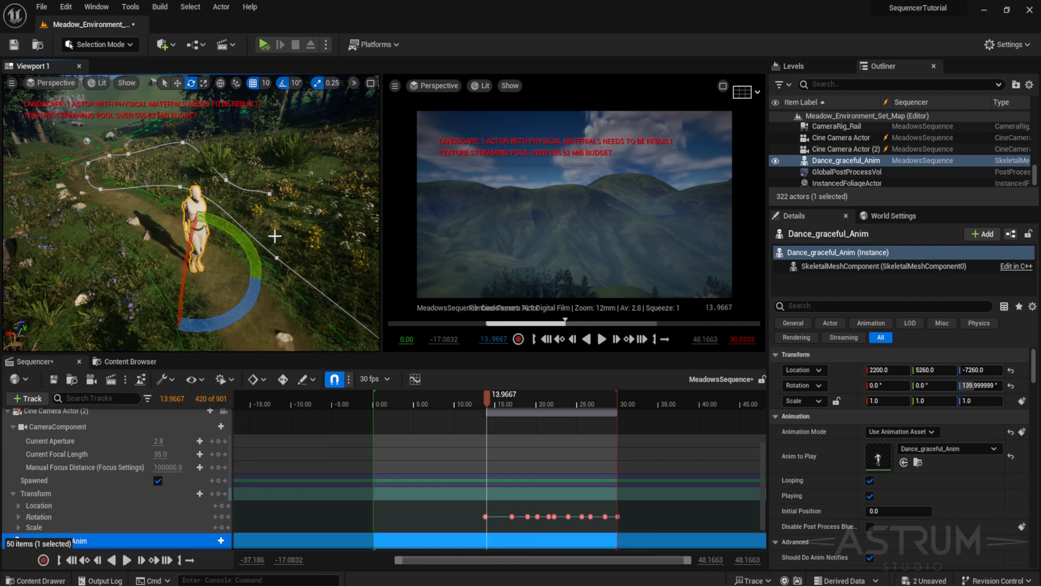
- Add the Dance_graceful_Anim animation to the Dance_graceful_Anim actor track in the Sequencer
left_click(220, 541)
mouse_move(252, 386)
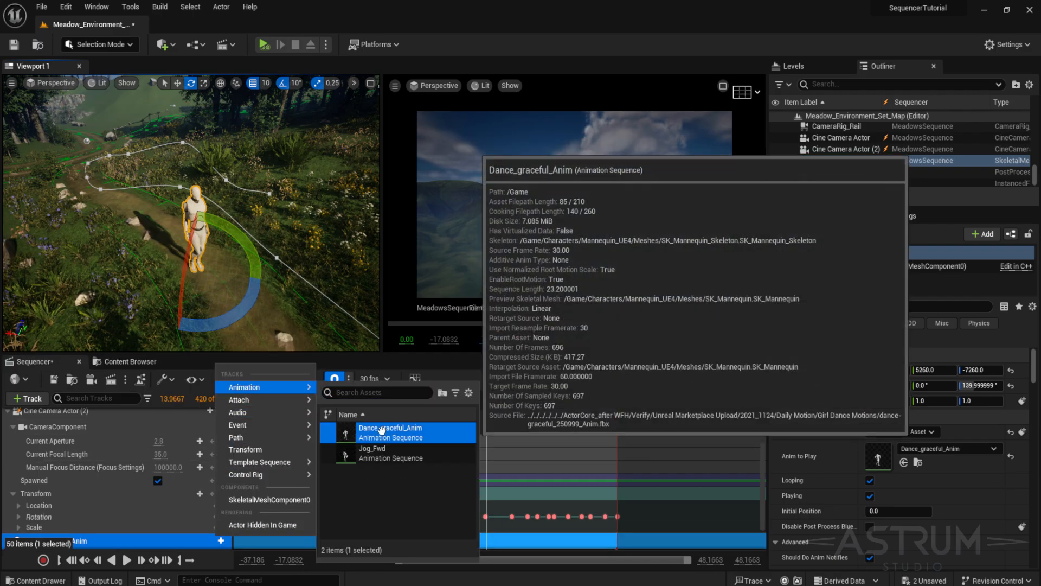
left_click(382, 431)
scroll(534, 537, "down", 5)
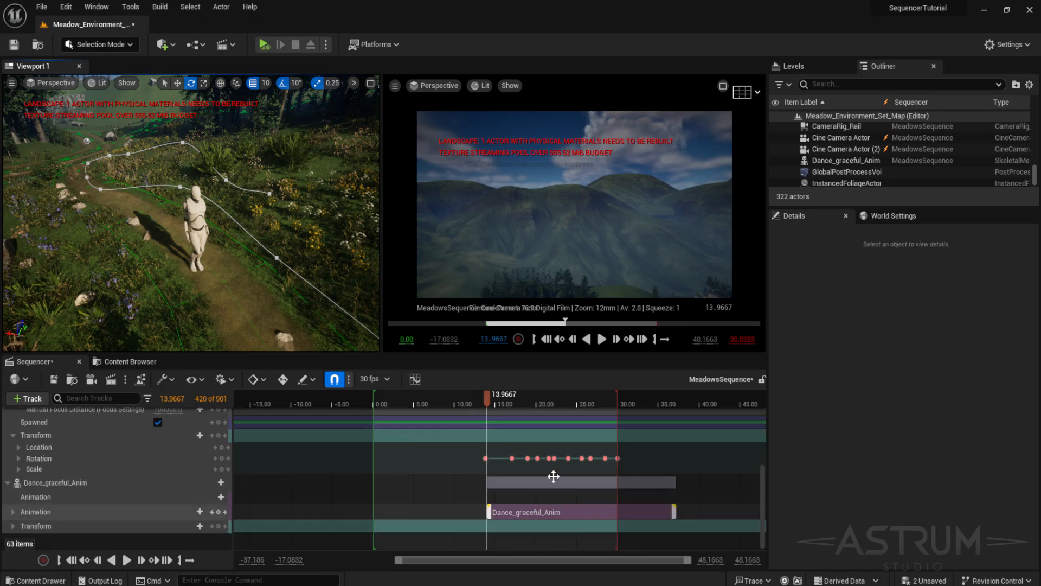
- Move the playhead near the sequence start and enlarge the cinematic viewport by shrinking the Sequencer and Details panels
left_click_drag(486, 398, 411, 414)
scroll(286, 486, "up", 7)
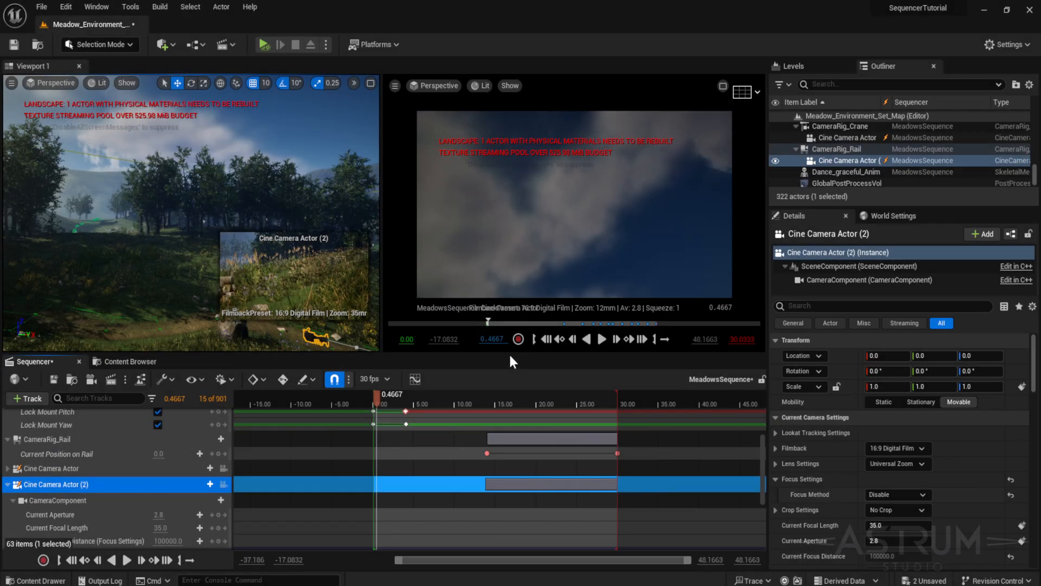
left_click_drag(508, 353, 510, 499)
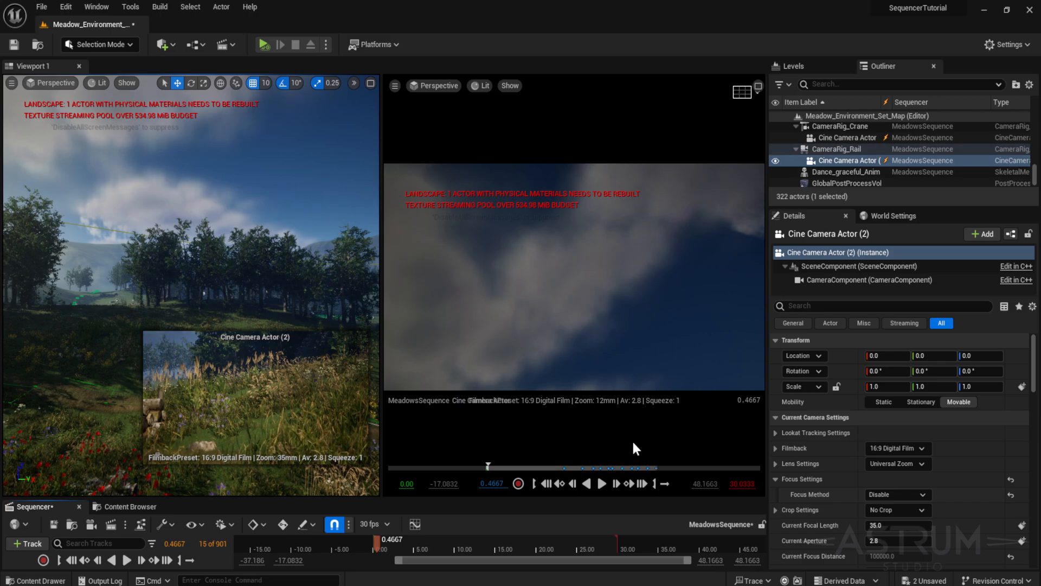
left_click_drag(766, 433, 918, 433)
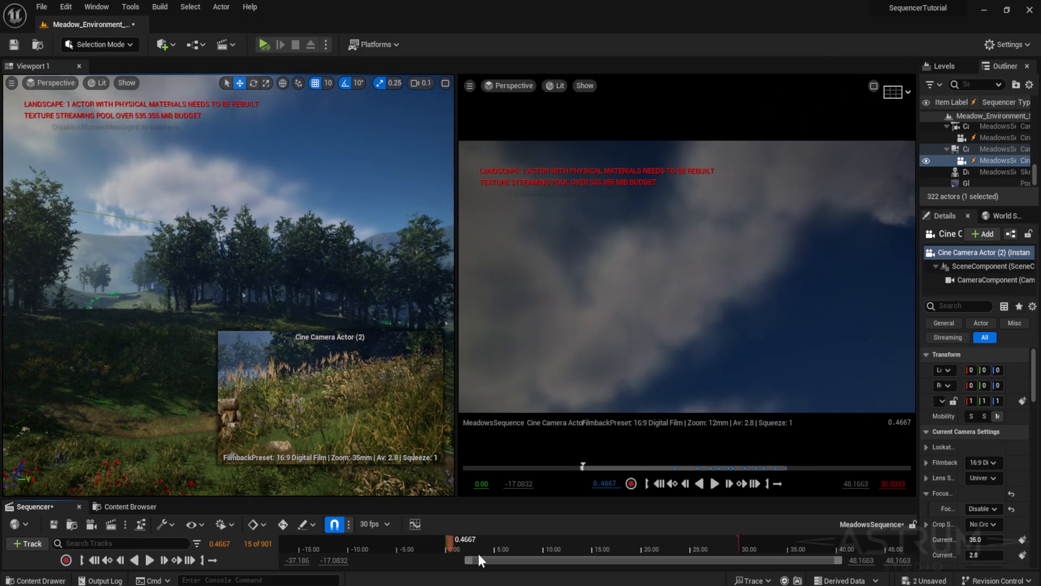
left_click(435, 544)
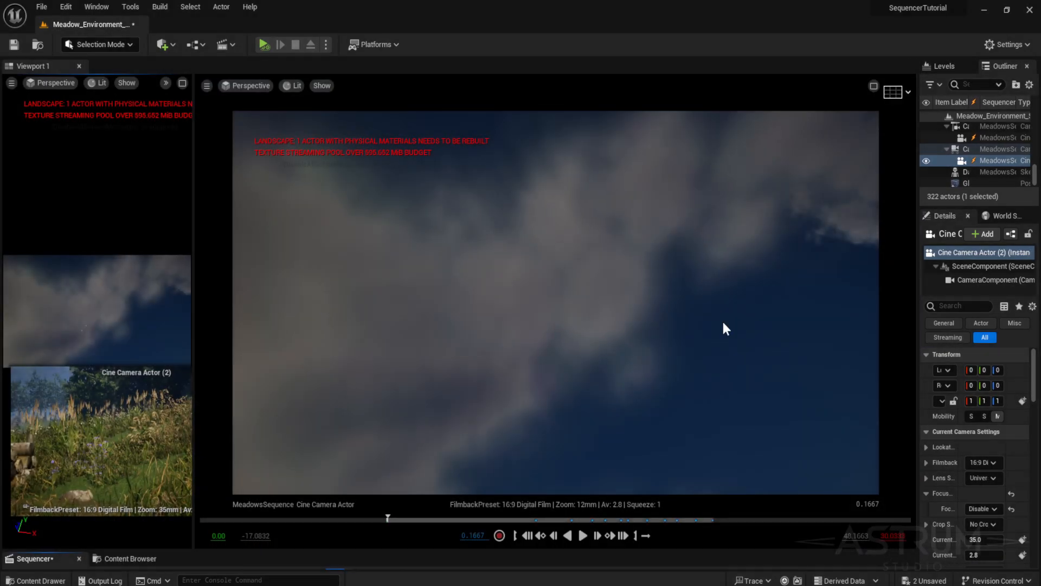
- Play back the sequence in the enlarged viewport and restore the Sequencer panel's height
left_click(583, 535)
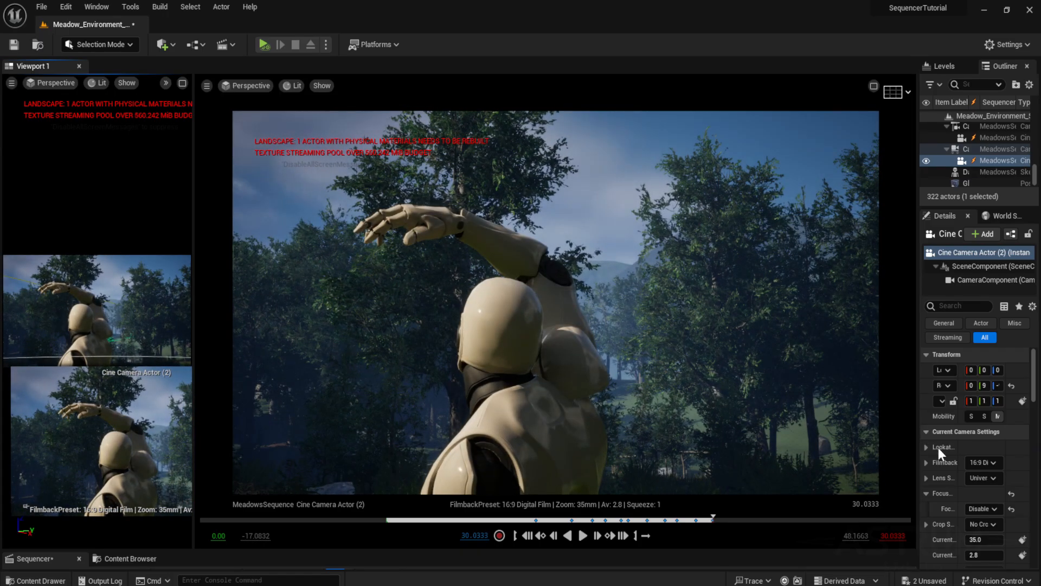
left_click_drag(575, 551, 615, 330)
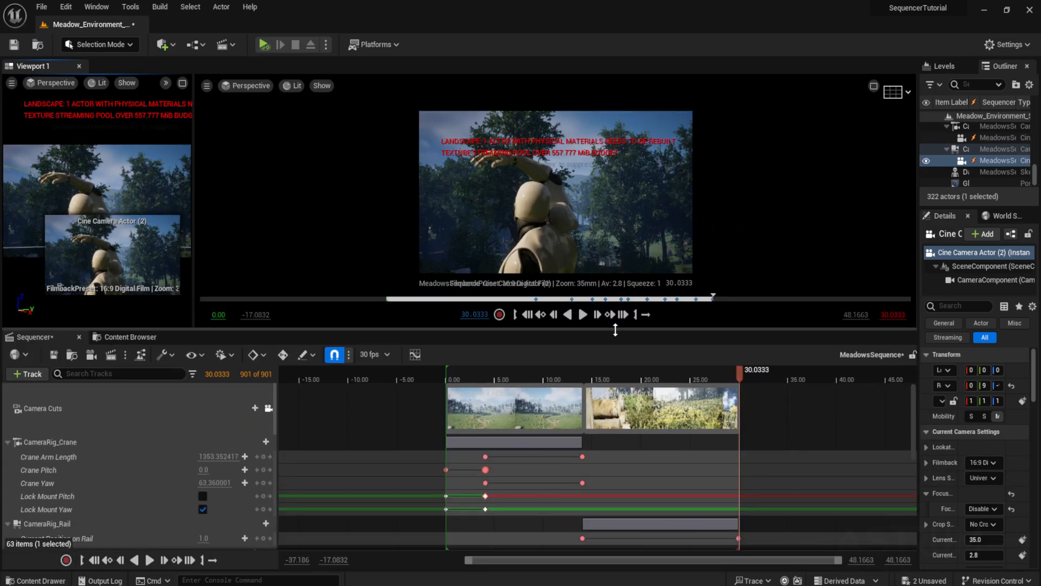